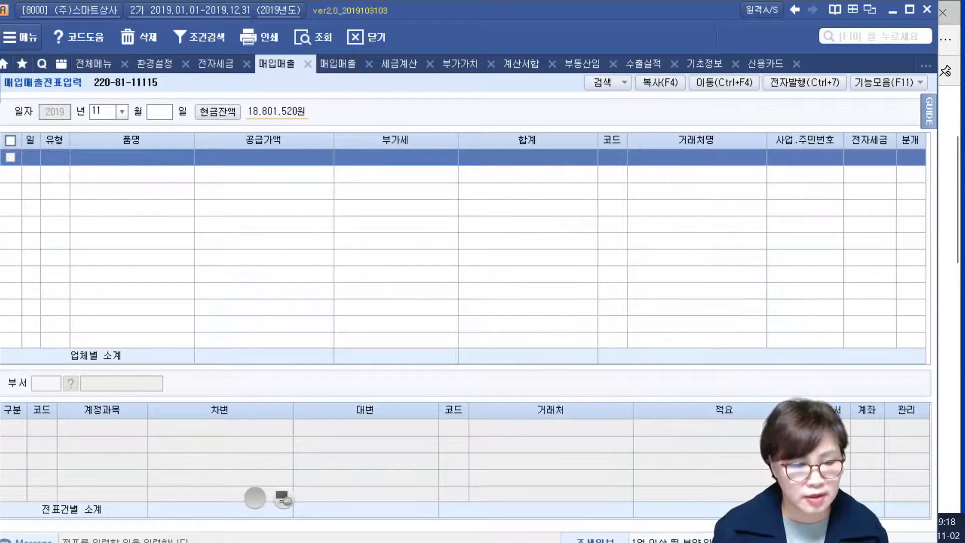
Step: Begin a new slip line in the November 매입매출전표입력 grid with day 1
left_click(73, 299)
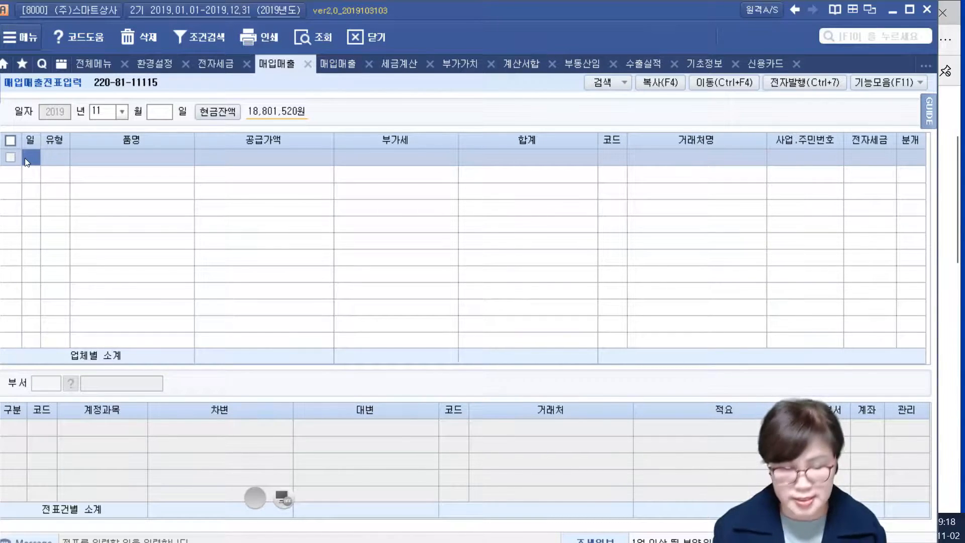
type("1")
key("Return")
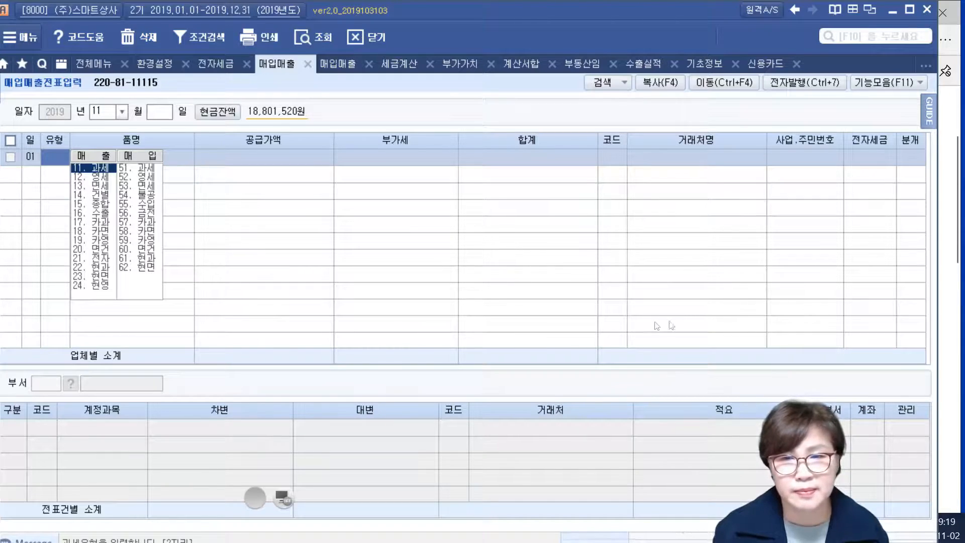
Step: Consult the 51.과세매입 tax invoice in the PDF, and set the slip line's 유형 to 51 (과세) in the accounting program
left_click(952, 330)
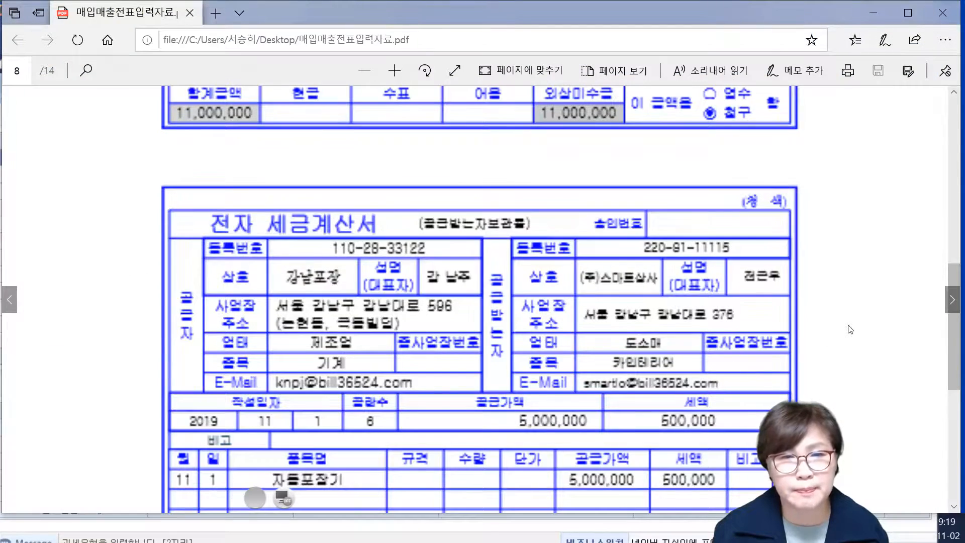
scroll(861, 321, "up", 10)
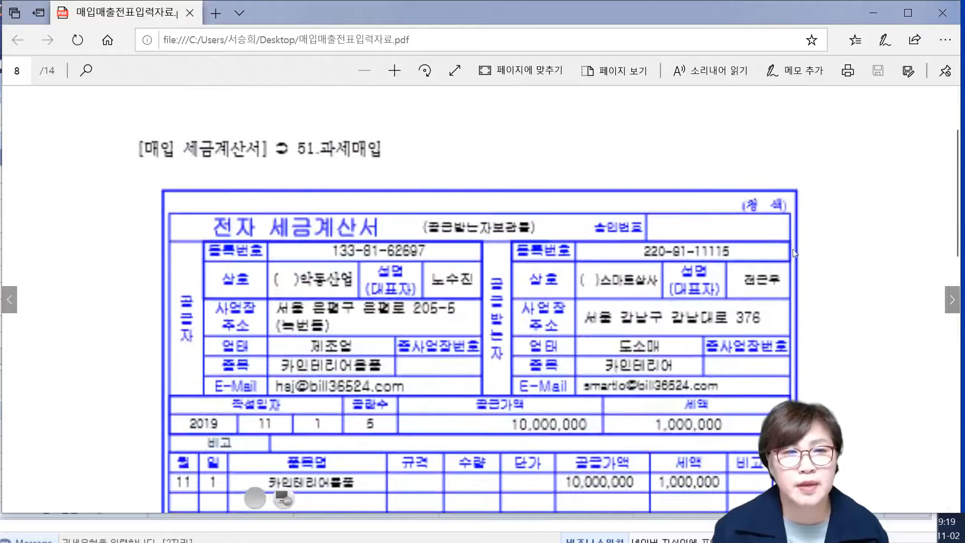
scroll(427, 152, "down", 2)
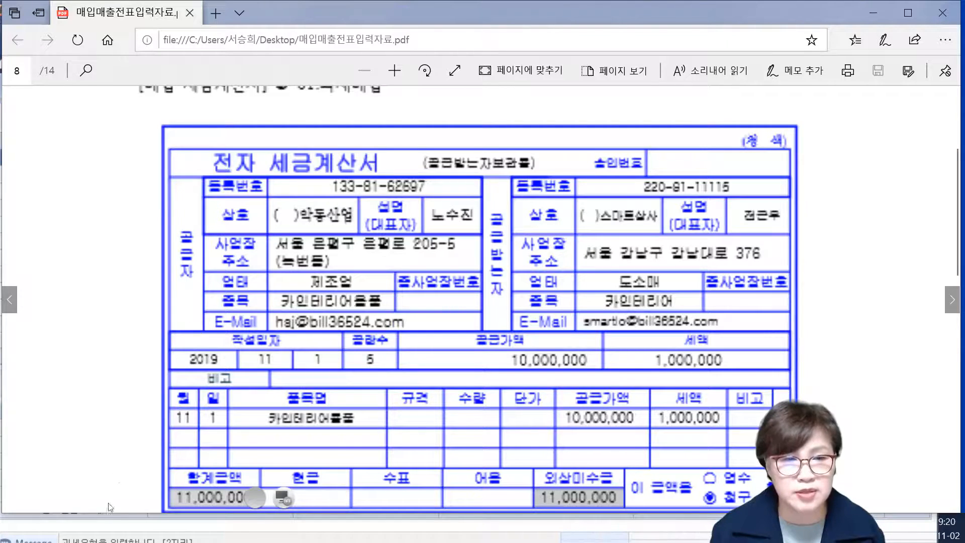
left_click(99, 540)
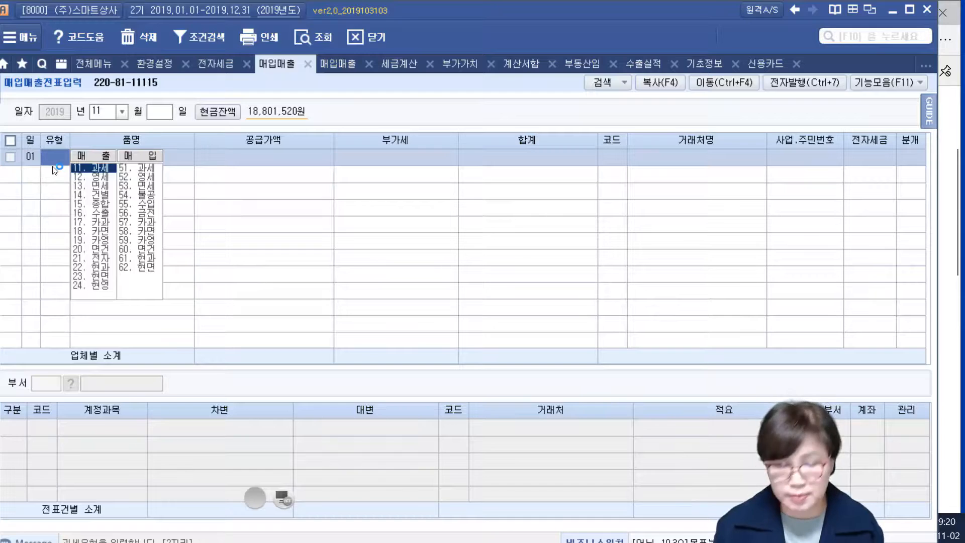
type("51")
key("Return")
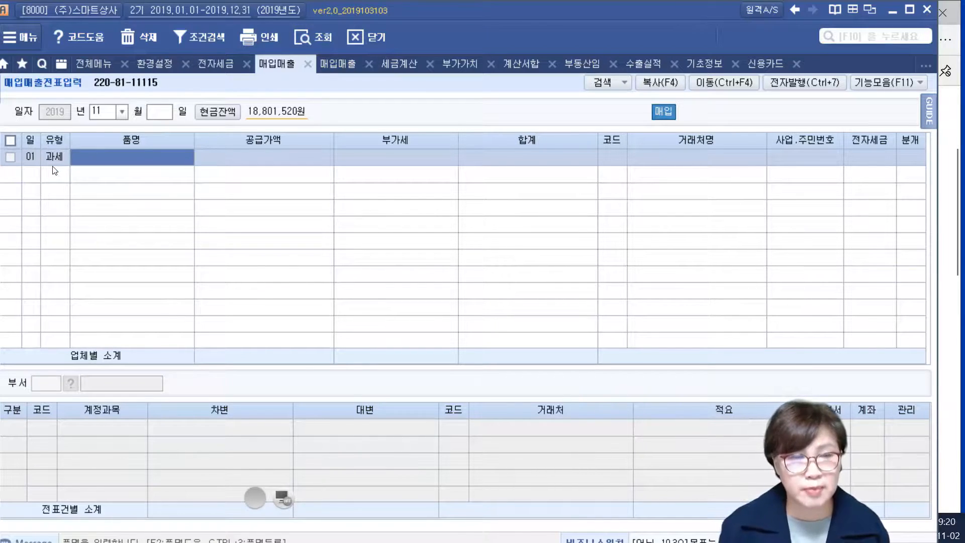
Step: Enter 상품 as the item name and 10,000,000 as the supply amount, accepting the automatic VAT
type("상품")
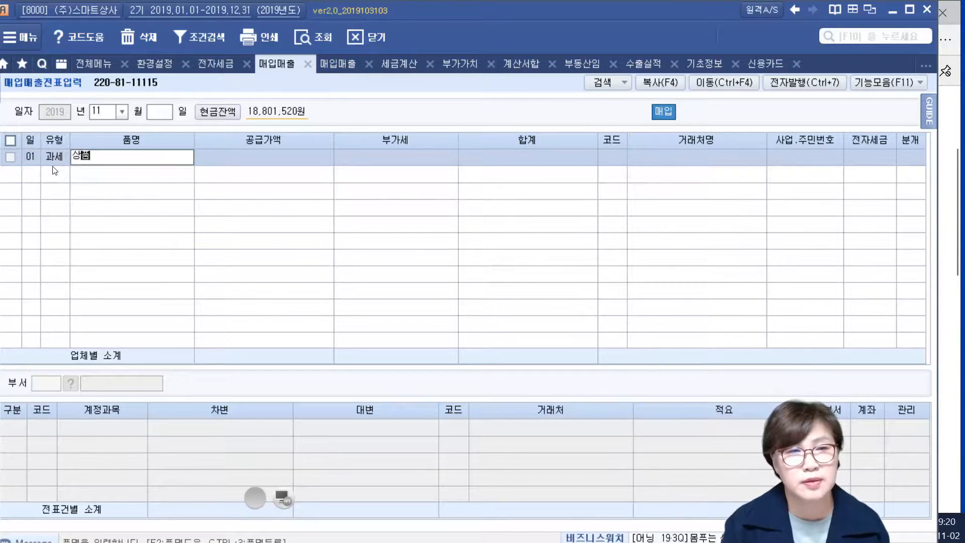
key("Return")
type("10000000")
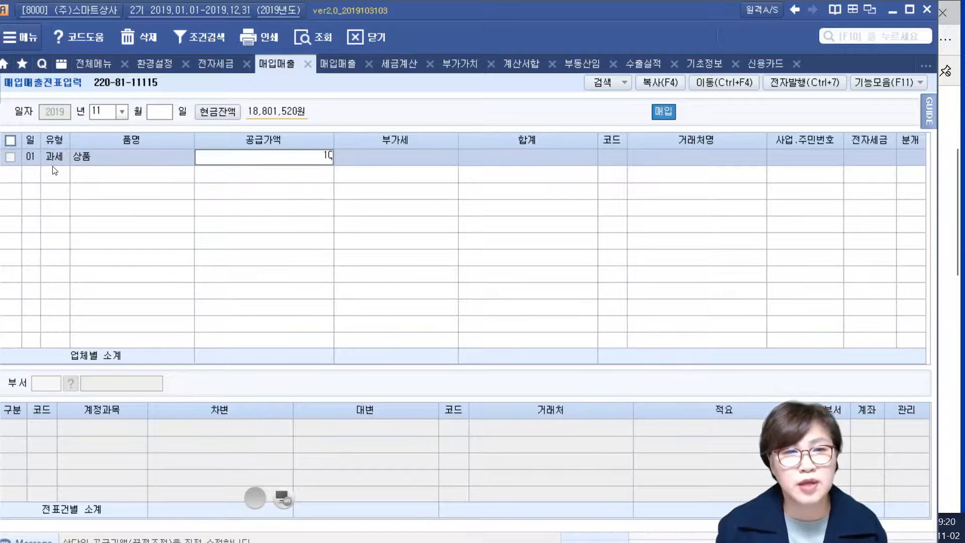
key("Return")
key("Return")
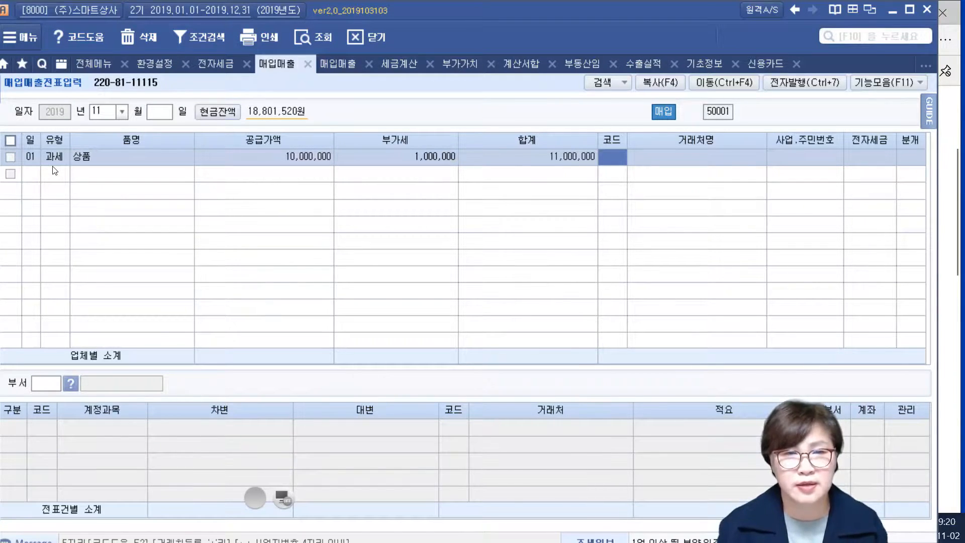
Step: Look up the trading partner codes and assign 한국유통 (00103) to the purchase line
key("F2")
key("Down")
key("Down")
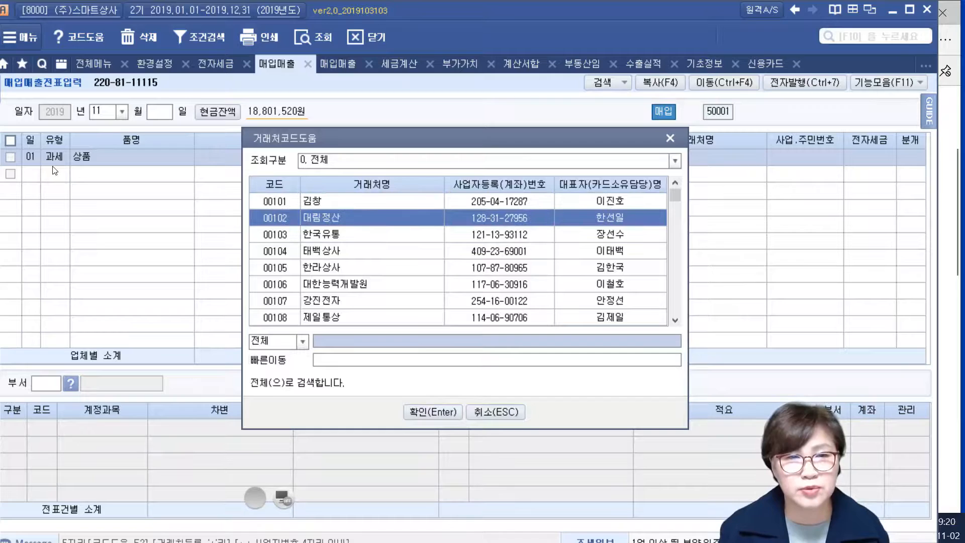
key("Return")
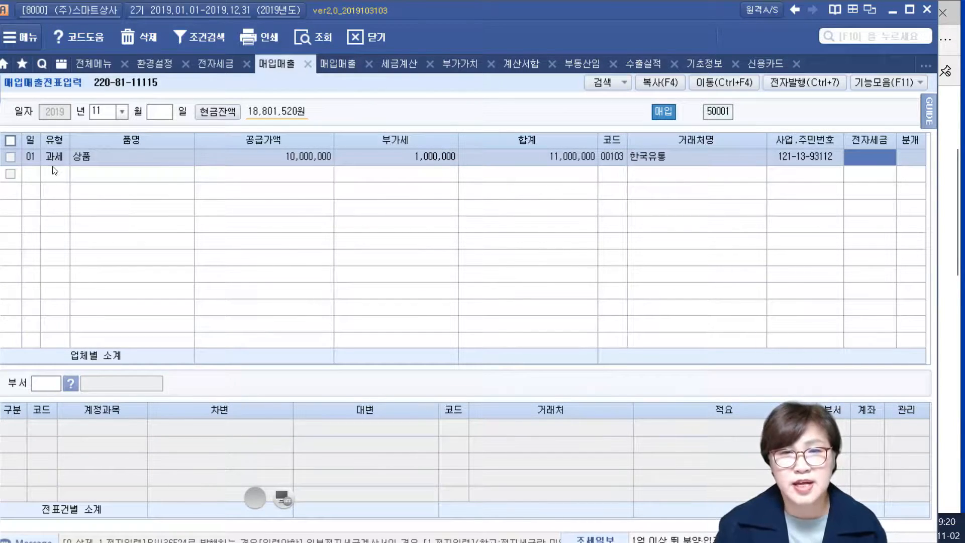
Step: Check the electronic tax invoice in the PDF and set the purchase line's 전자세금 field to 1 (전자입력)
left_click(954, 356)
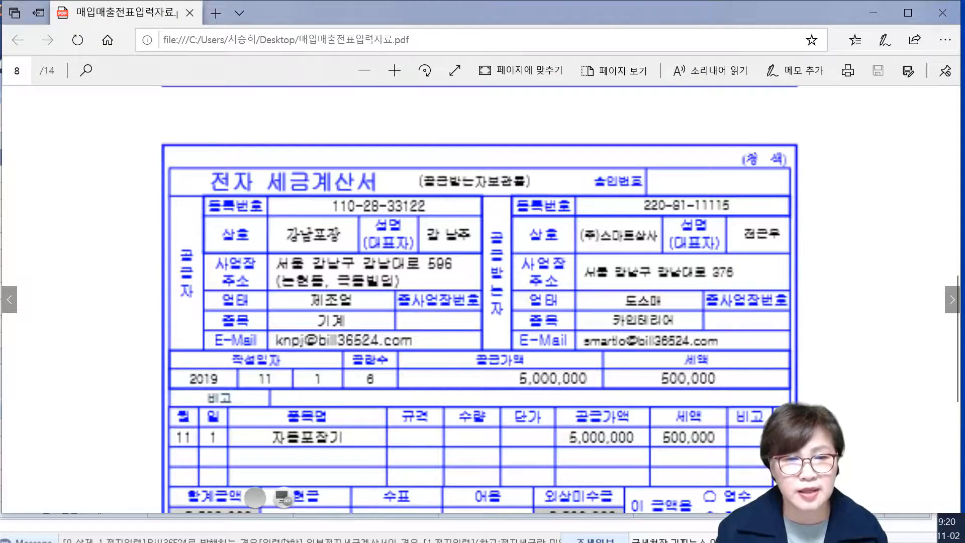
left_click(301, 529)
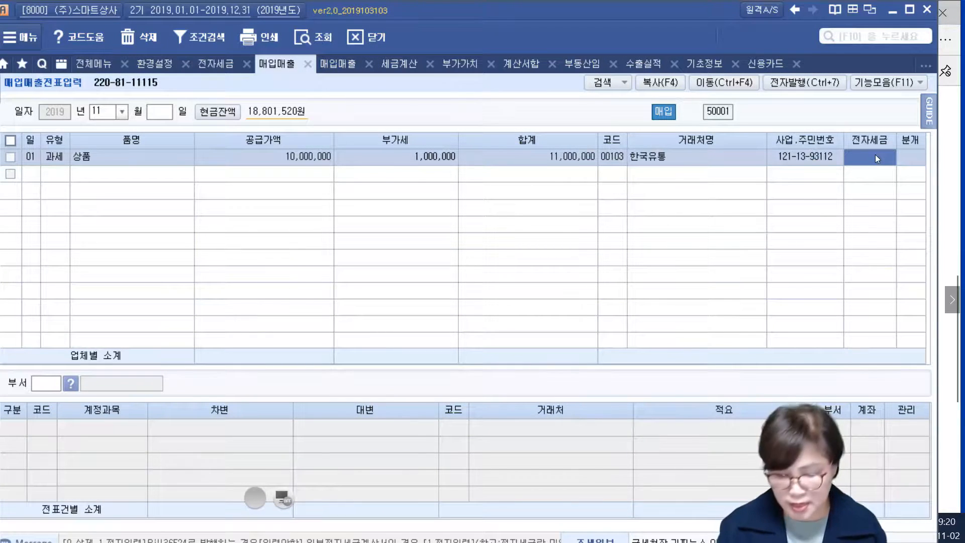
type("1")
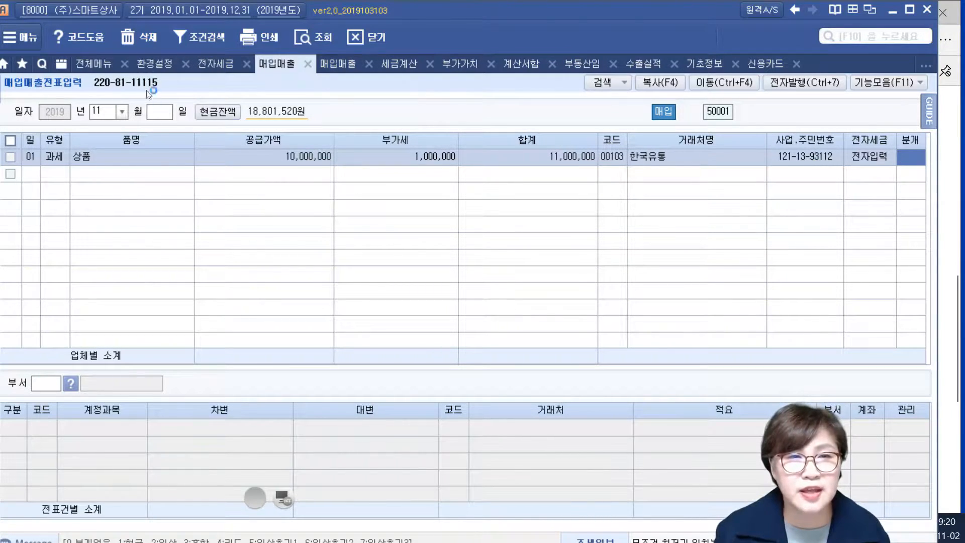
Step: Check the default purchase (매입) and purchase payable (매입채무) accounts in 환경설정, and return to the slip entry
left_click(160, 65)
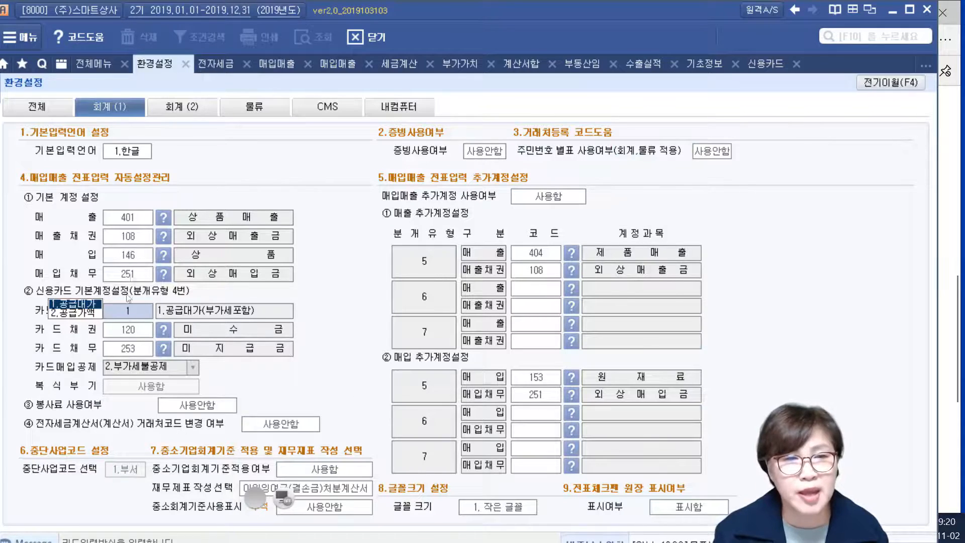
left_click(147, 258)
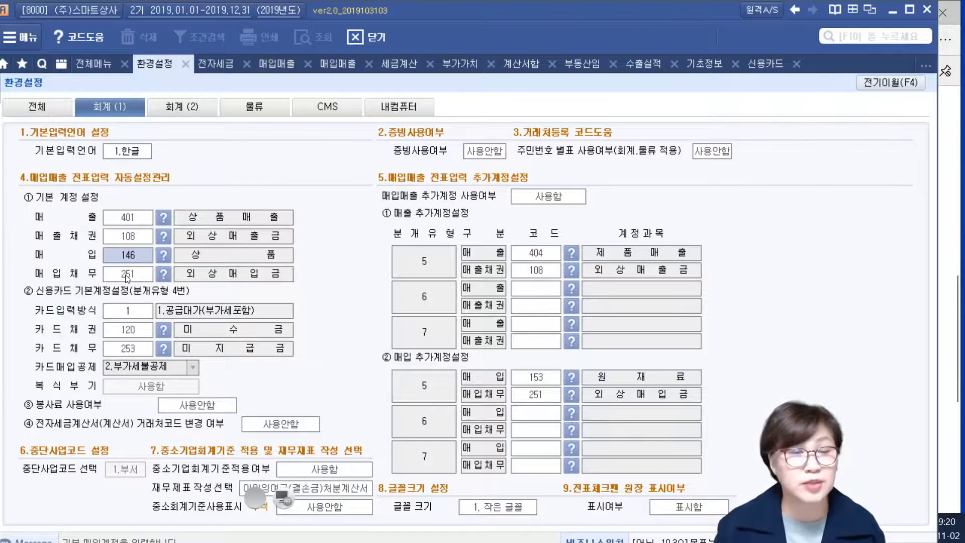
left_click(272, 64)
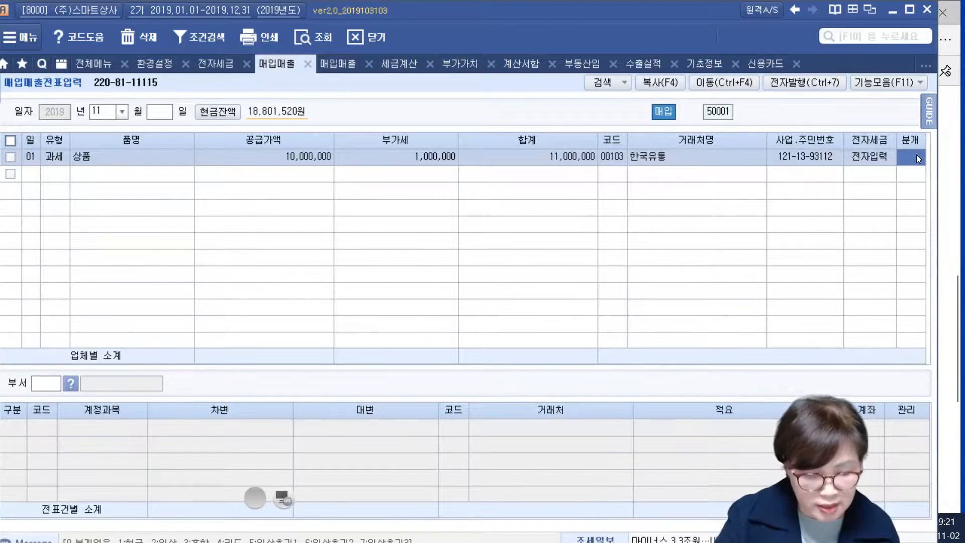
left_click(283, 498)
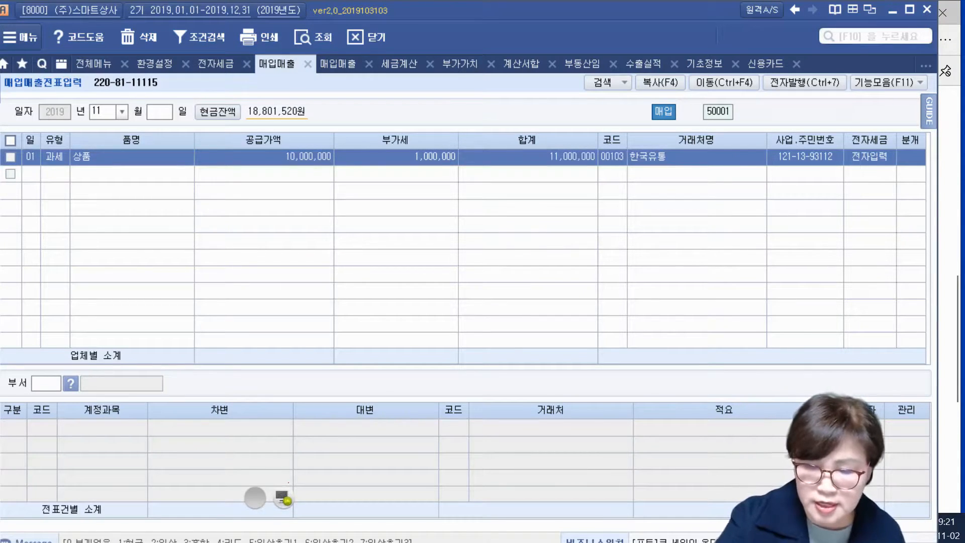
mouse_move(913, 175)
left_mouse_down()
mouse_move(889, 137)
mouse_move(905, 179)
left_mouse_up()
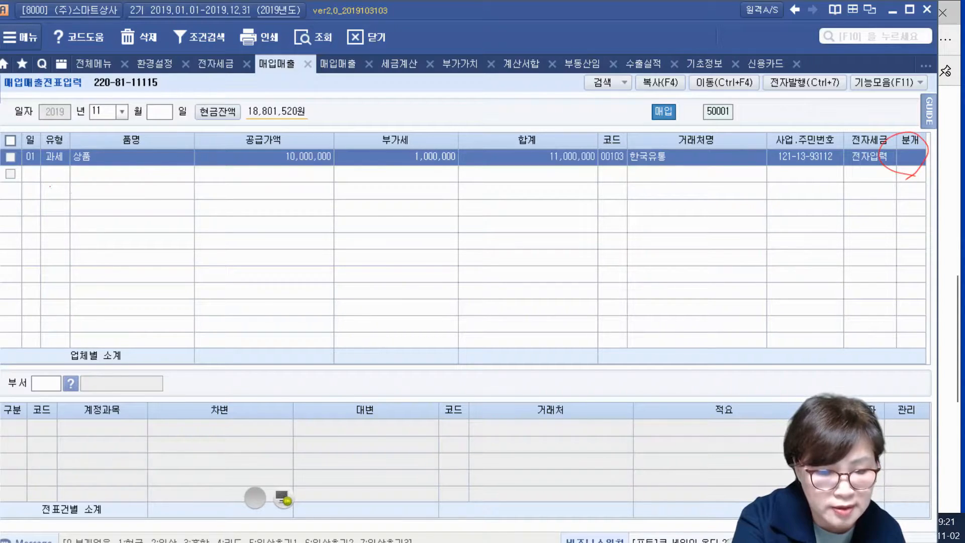
left_click_drag(66, 191, 79, 188)
mouse_move(77, 192)
left_mouse_down()
mouse_move(72, 207)
mouse_move(78, 195)
left_mouse_up()
left_click_drag(82, 193, 94, 206)
left_click_drag(87, 211, 100, 200)
mouse_move(101, 199)
left_mouse_down()
mouse_move(123, 190)
mouse_move(114, 218)
left_mouse_up()
left_click_drag(112, 206, 147, 192)
left_click_drag(152, 205, 156, 207)
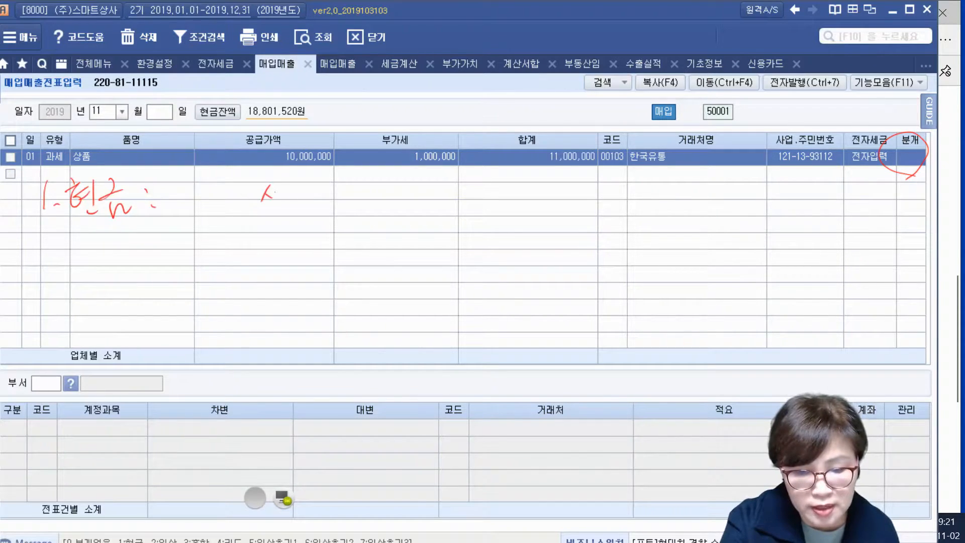
left_click_drag(289, 202, 312, 201)
left_click_drag(295, 213, 300, 226)
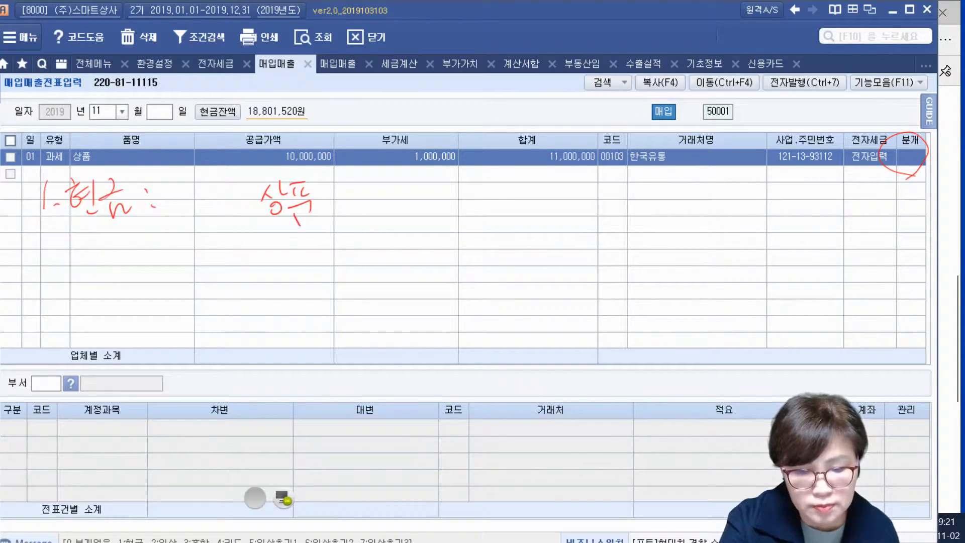
left_click_drag(365, 192, 498, 193)
left_click_drag(259, 235, 279, 259)
mouse_move(271, 261)
left_mouse_down()
mouse_move(272, 269)
mouse_move(299, 252)
mouse_move(311, 264)
mouse_move(388, 246)
left_mouse_up()
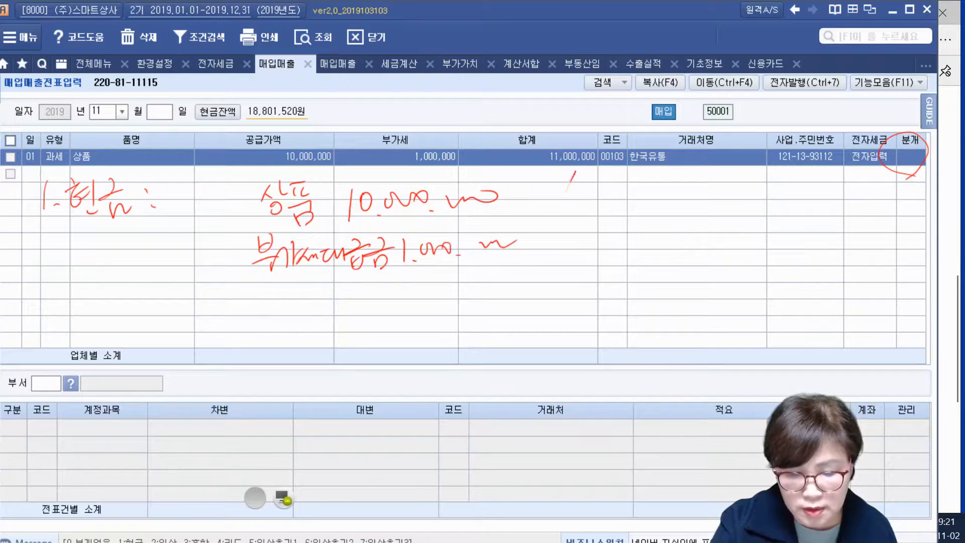
left_click_drag(567, 190, 524, 272)
left_click_drag(589, 189, 623, 217)
mouse_move(624, 184)
left_mouse_down()
mouse_move(651, 201)
mouse_move(662, 193)
mouse_move(660, 216)
left_mouse_up()
mouse_move(678, 186)
left_mouse_down()
mouse_move(679, 215)
mouse_move(706, 196)
mouse_move(802, 197)
left_mouse_up()
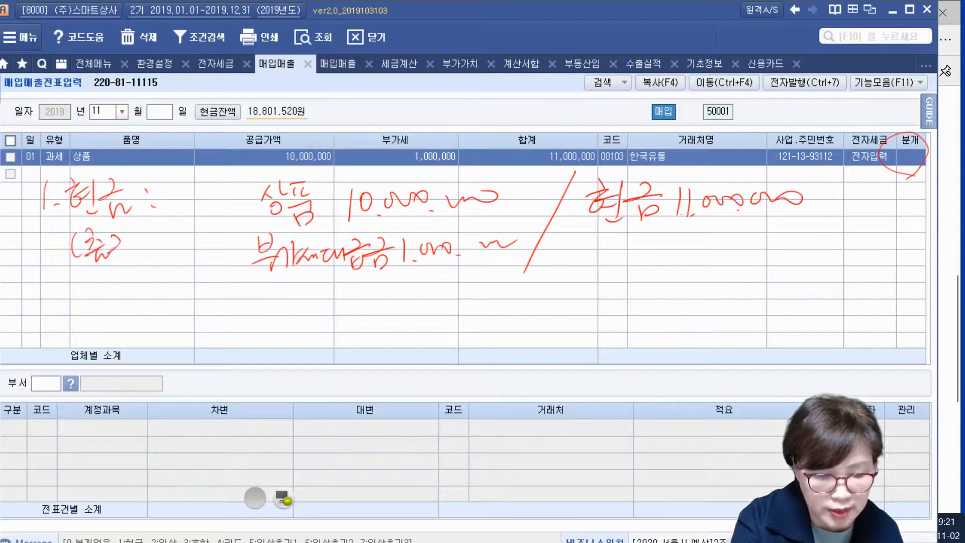
left_click_drag(140, 226, 143, 259)
left_click_drag(42, 297, 102, 330)
left_click_drag(116, 296, 125, 305)
mouse_move(134, 279)
left_mouse_down()
mouse_move(144, 291)
mouse_move(132, 305)
mouse_move(167, 295)
left_mouse_up()
left_click_drag(172, 309, 175, 316)
left_click_drag(370, 301, 367, 311)
left_click_drag(375, 305, 376, 314)
left_click_drag(565, 285, 515, 373)
left_click_drag(584, 289, 573, 318)
mouse_move(590, 288)
left_mouse_down()
mouse_move(588, 318)
mouse_move(629, 296)
left_mouse_up()
left_click_drag(611, 304, 630, 312)
mouse_move(631, 297)
left_mouse_down()
mouse_move(645, 311)
mouse_move(668, 304)
left_mouse_up()
left_click_drag(694, 285, 700, 316)
left_click_drag(712, 305, 710, 319)
mouse_move(713, 307)
left_mouse_down()
mouse_move(729, 319)
mouse_move(759, 315)
left_mouse_up()
mouse_move(765, 293)
left_mouse_down()
mouse_move(766, 315)
mouse_move(785, 301)
mouse_move(829, 306)
mouse_move(861, 296)
left_mouse_up()
left_click(770, 317)
left_click_drag(860, 296, 877, 296)
left_click_drag(53, 347, 59, 394)
left_click_drag(107, 360, 86, 374)
left_click_drag(96, 375, 107, 390)
mouse_move(129, 358)
left_mouse_down()
mouse_move(123, 370)
mouse_move(139, 395)
left_mouse_up()
left_click_drag(361, 374, 355, 390)
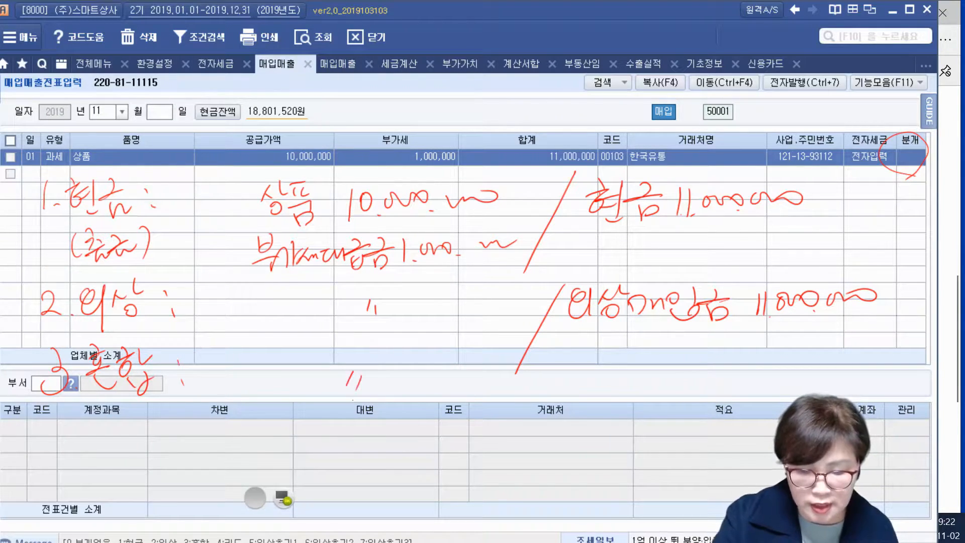
left_click_drag(558, 367, 519, 417)
mouse_move(584, 367)
left_mouse_down()
mouse_move(601, 364)
mouse_move(591, 388)
left_mouse_up()
left_click(590, 402)
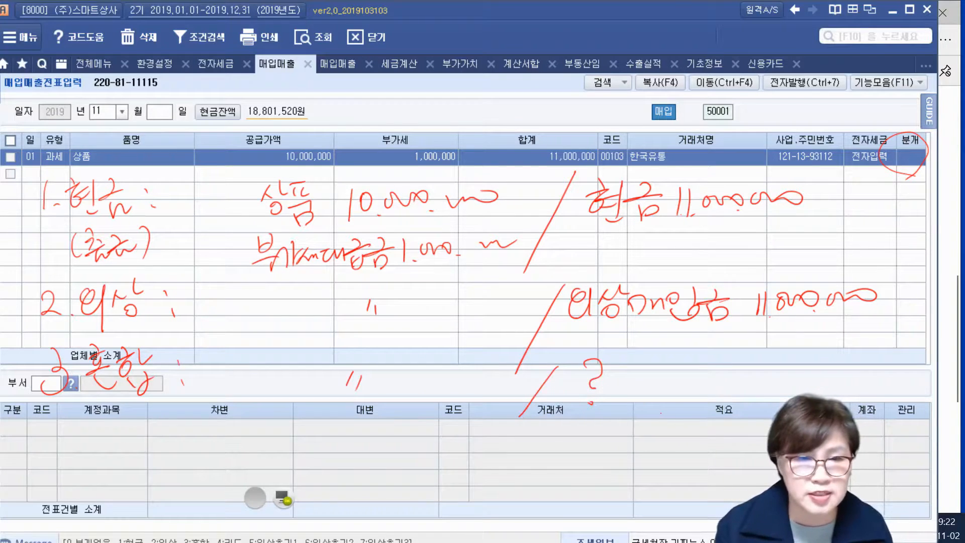
mouse_move(59, 424)
left_mouse_down()
mouse_move(70, 443)
mouse_move(51, 467)
left_mouse_up()
left_click(68, 455)
left_click_drag(86, 442, 100, 436)
left_click_drag(111, 418, 108, 472)
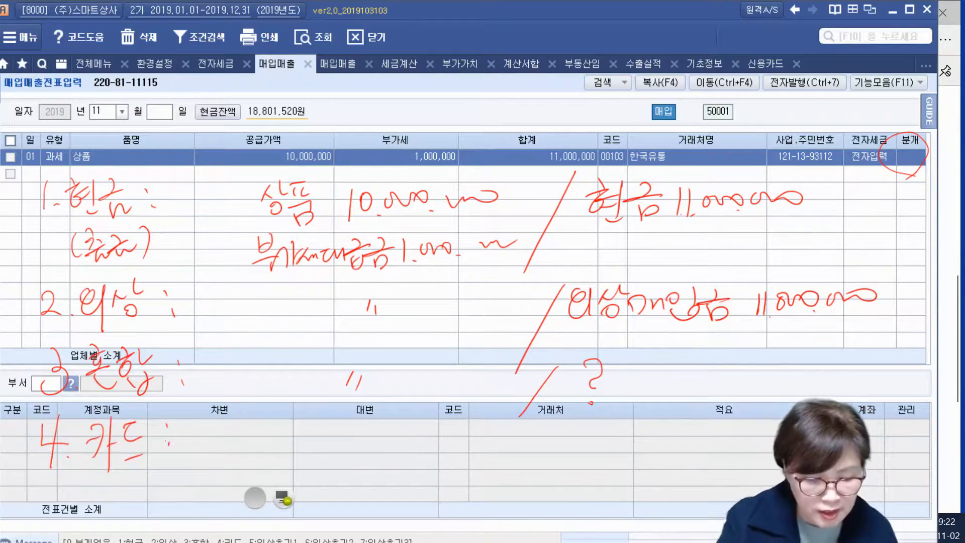
left_click_drag(90, 470, 186, 466)
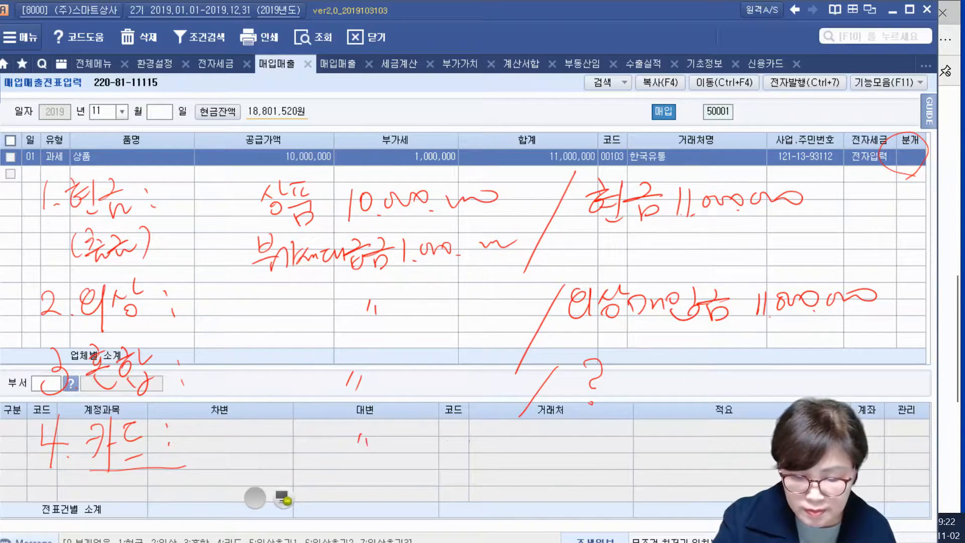
left_click_drag(530, 427, 524, 458)
mouse_move(532, 421)
left_mouse_down()
mouse_move(509, 468)
mouse_move(535, 463)
left_mouse_up()
left_click_drag(555, 436, 559, 465)
mouse_move(562, 439)
left_mouse_down()
mouse_move(576, 436)
mouse_move(591, 463)
left_mouse_up()
left_click_drag(603, 429, 616, 440)
mouse_move(594, 446)
left_mouse_down()
mouse_move(629, 443)
mouse_move(610, 459)
mouse_move(649, 438)
left_mouse_up()
left_click_drag(629, 445, 662, 442)
left_click_drag(636, 449, 656, 460)
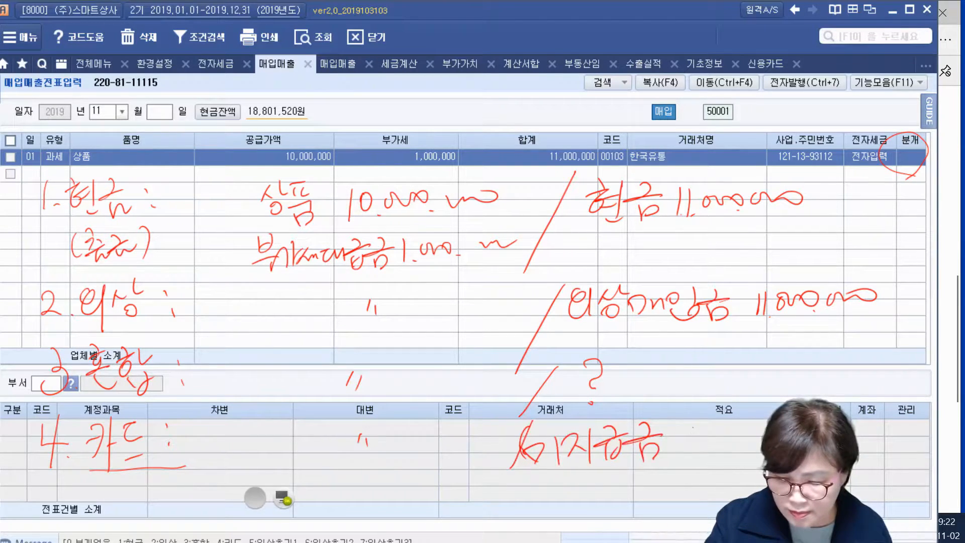
mouse_move(698, 431)
left_mouse_down()
mouse_move(697, 458)
mouse_move(733, 437)
left_mouse_up()
left_click(718, 455)
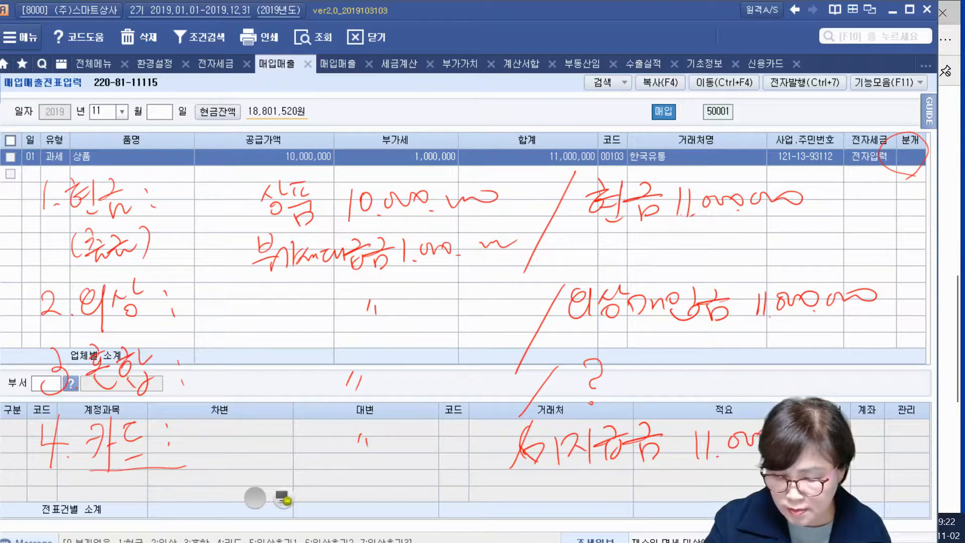
left_click_drag(512, 467, 729, 468)
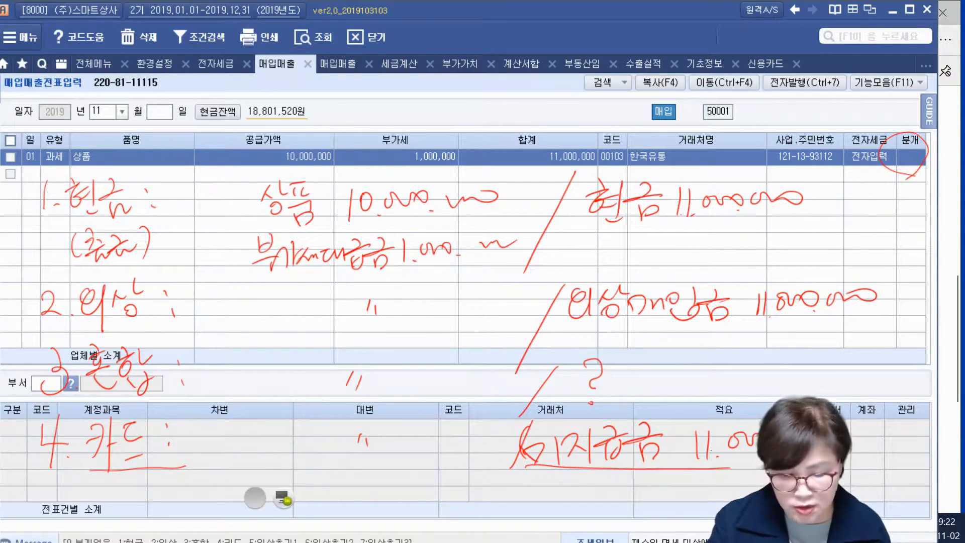
left_click_drag(603, 499, 632, 493)
left_click_drag(647, 474, 636, 491)
left_click_drag(557, 471, 550, 502)
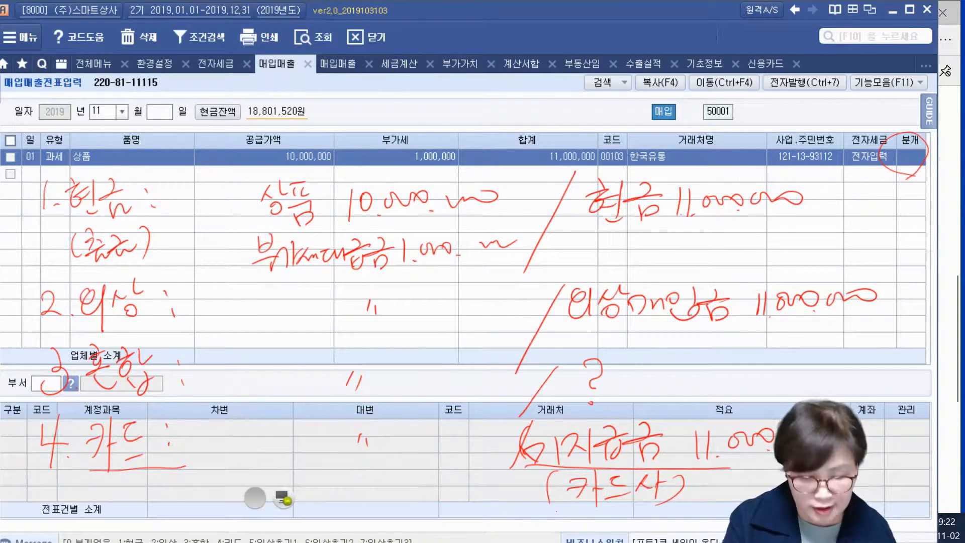
left_click(283, 500)
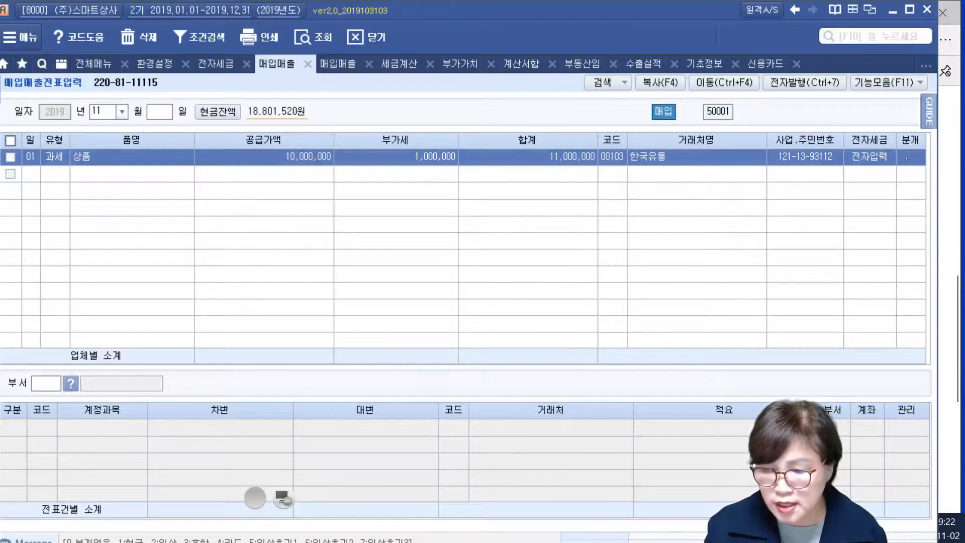
Step: Set the purchase line's 분개 type to 2 (외상) to generate the credit purchase journal entry
left_click(909, 157)
type("2")
key("Return")
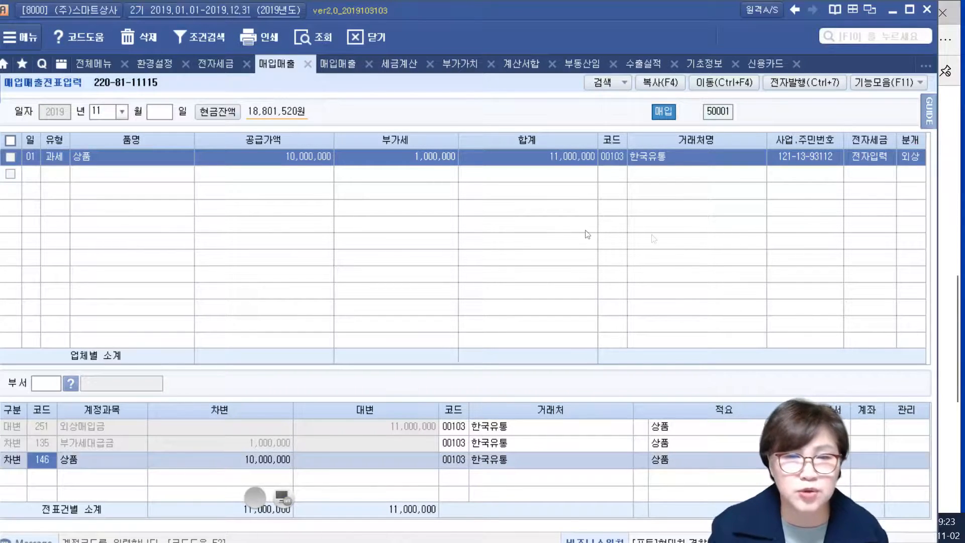
Step: Try the journal types 1 (현금), 3 (혼합) and 4 (카드) in the 한국유통 purchase line's 분개 field
left_click(916, 155)
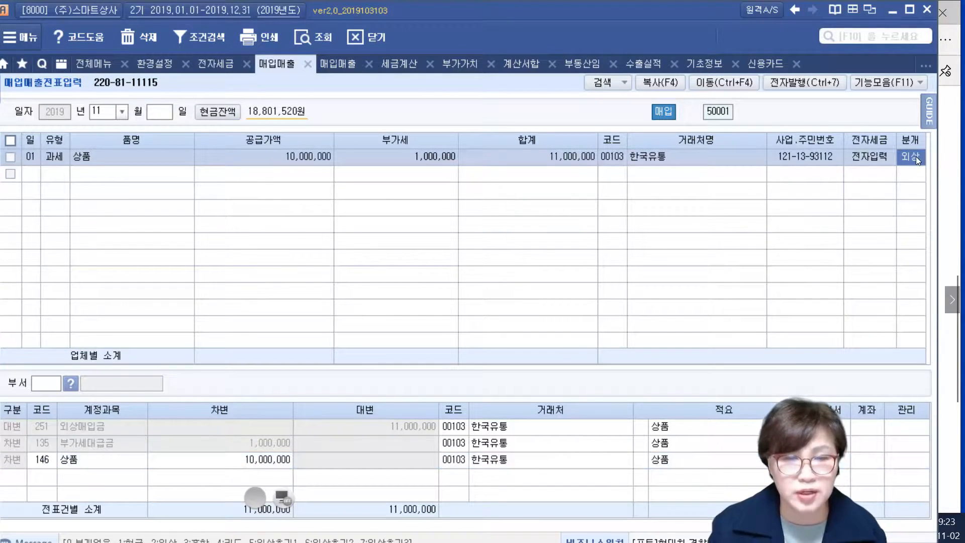
type("1")
key("Return")
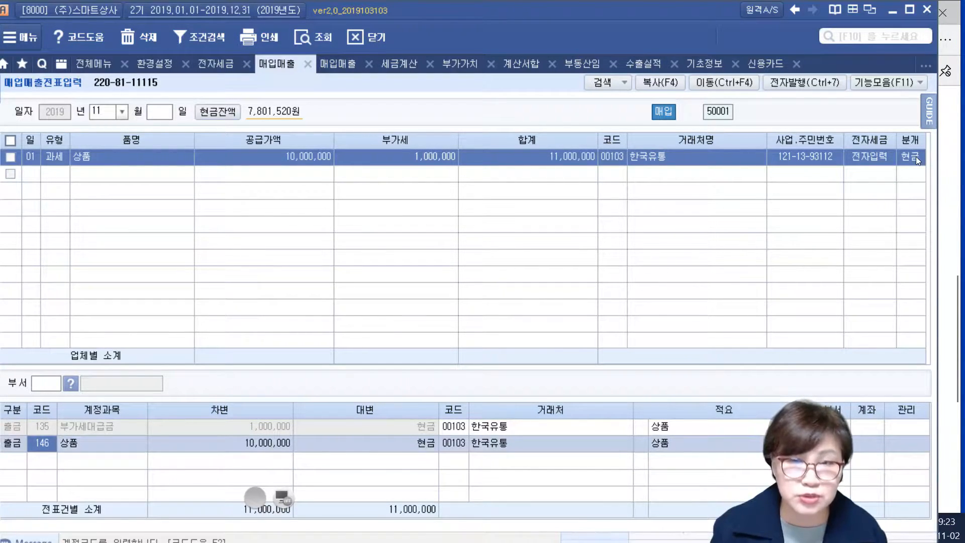
left_click(916, 156)
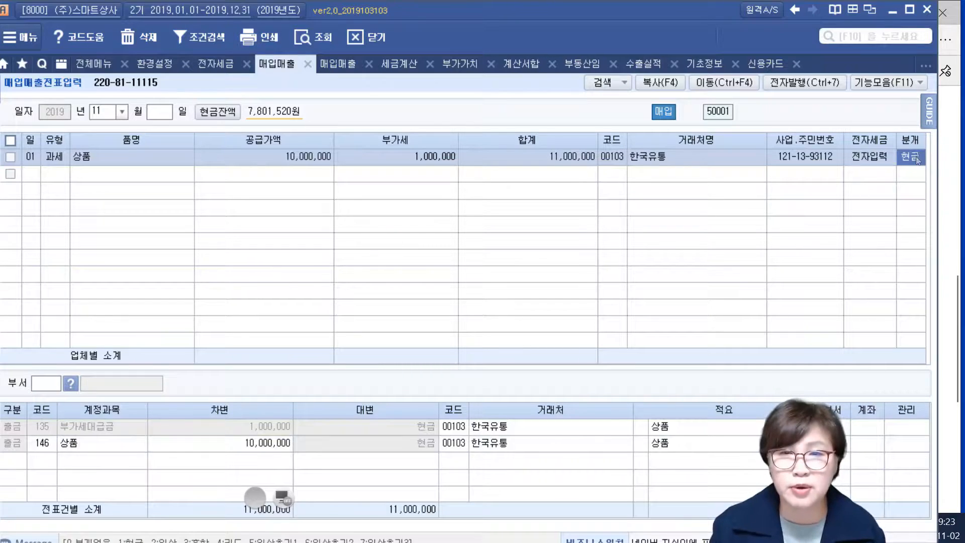
type("3")
key("Return")
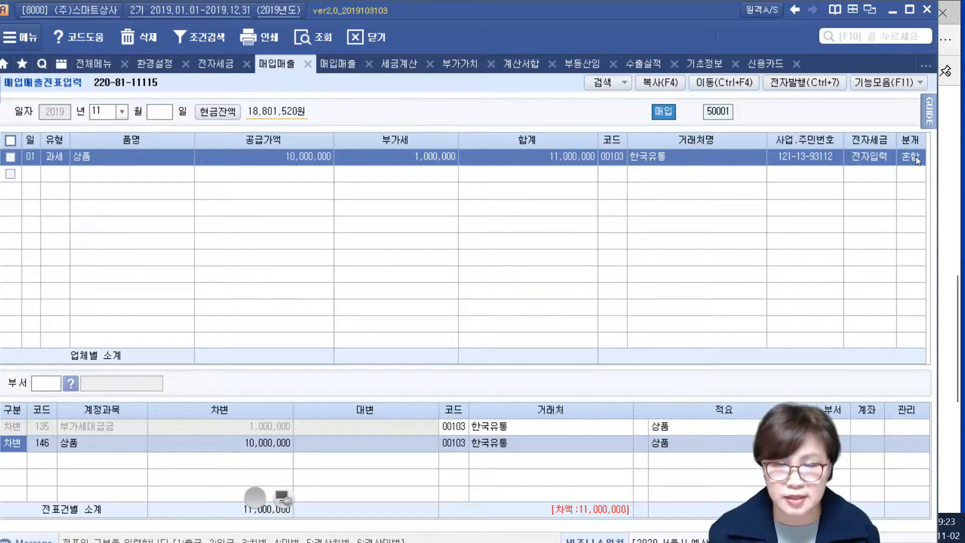
left_click(916, 156)
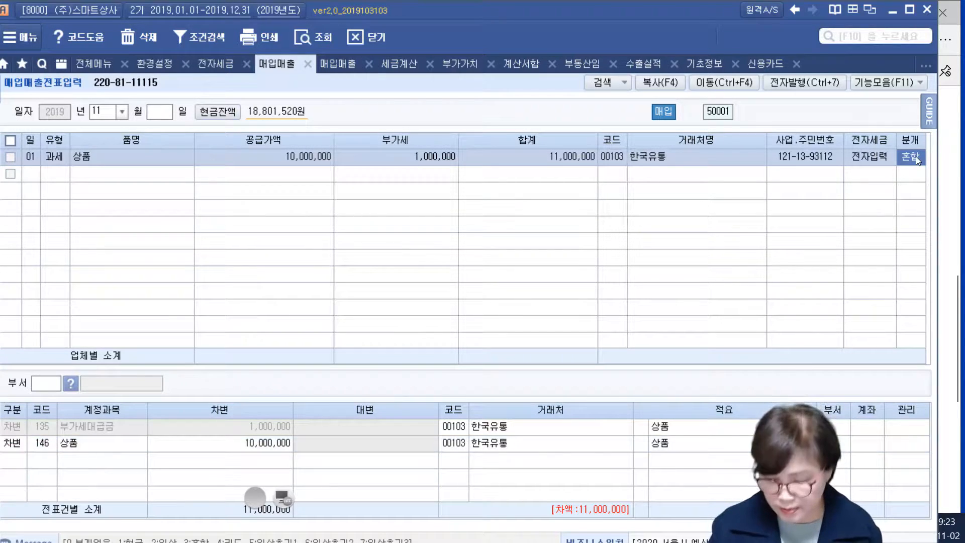
type("4")
key("Return")
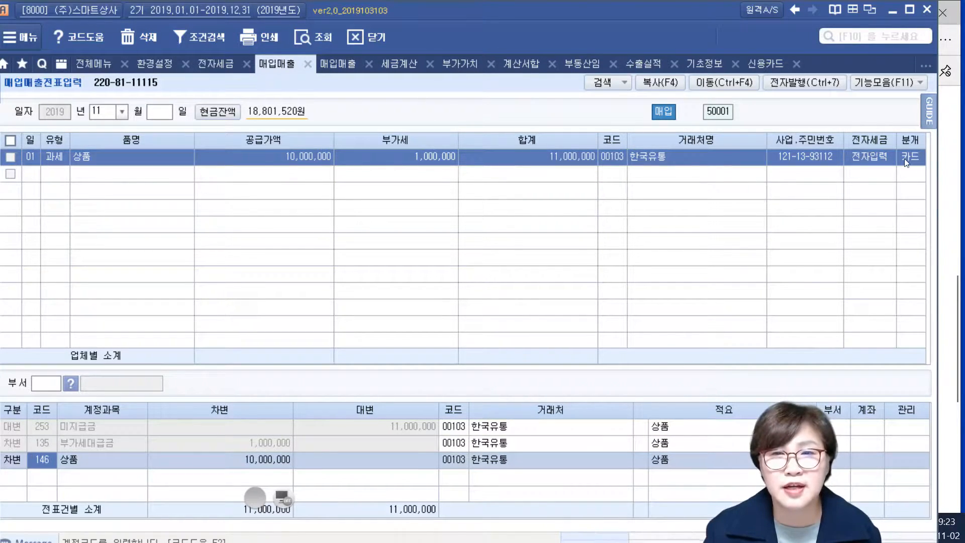
Step: Set the 한국유통 purchase line's 분개 type back to 2 (외상) and complete the slip
left_click(905, 159)
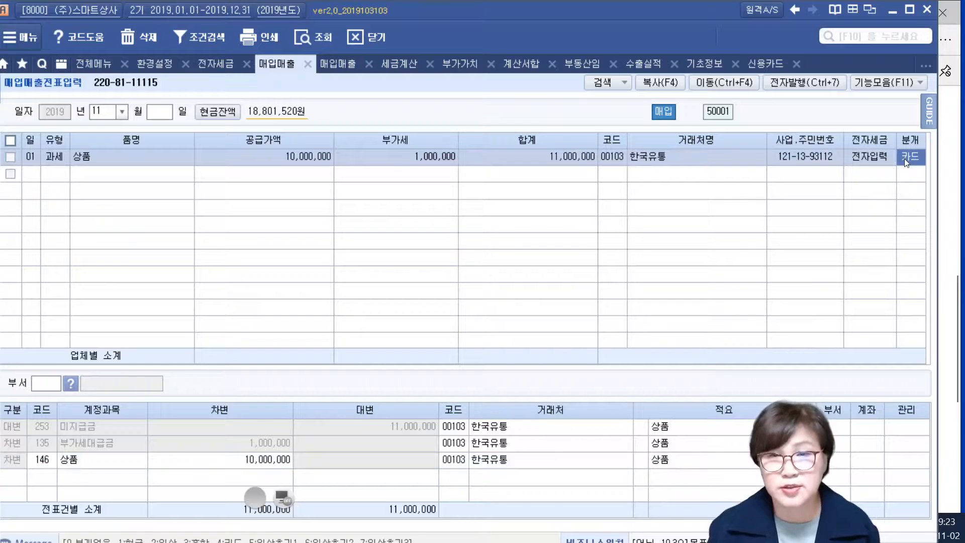
type("2")
key("Return")
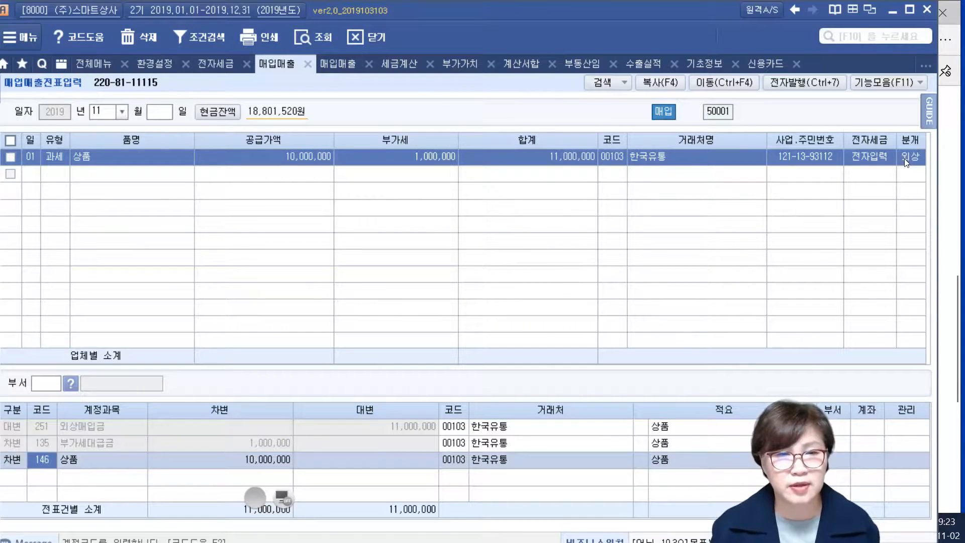
key("Return")
key("Return")
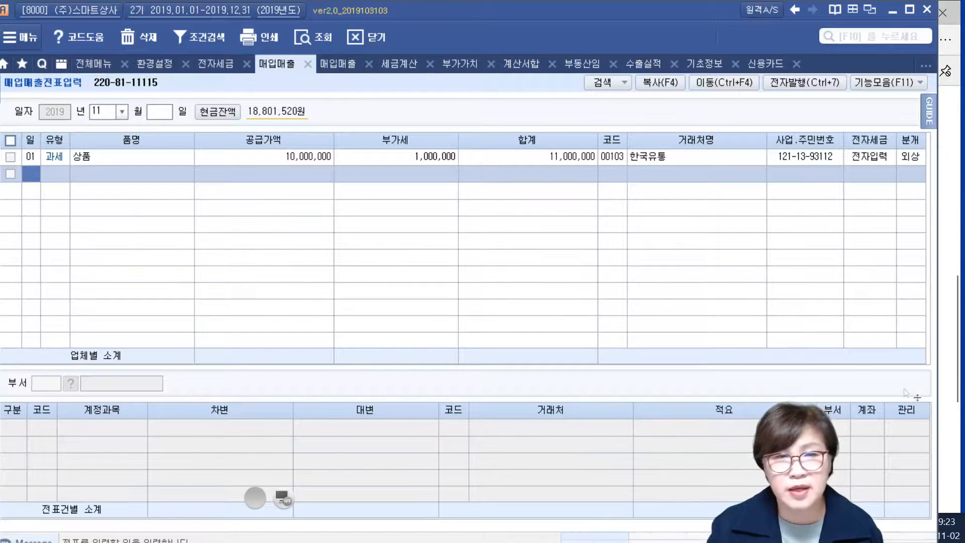
Step: Query the 매입매출장 for the period 2019-11-01 to 2019-11-30 to check the entered purchase
left_click(97, 64)
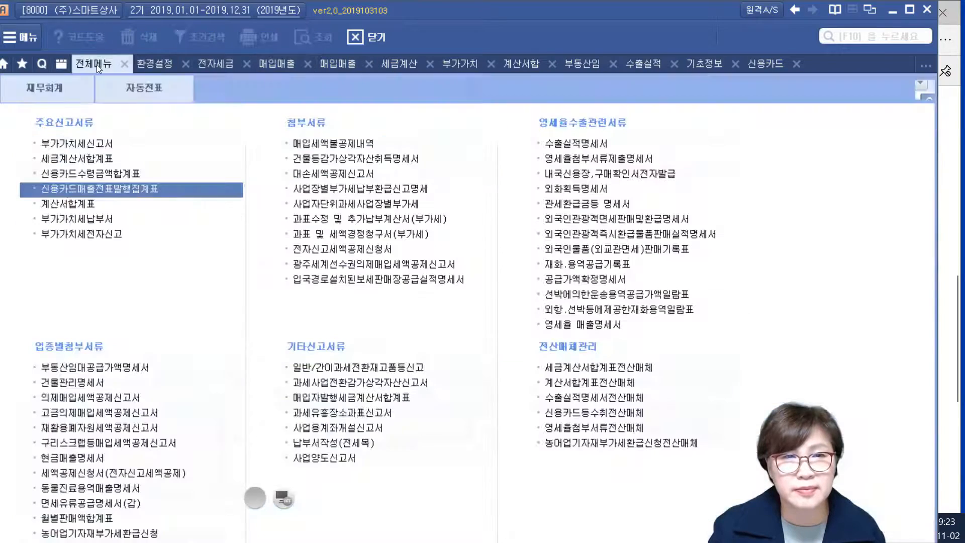
left_click(333, 65)
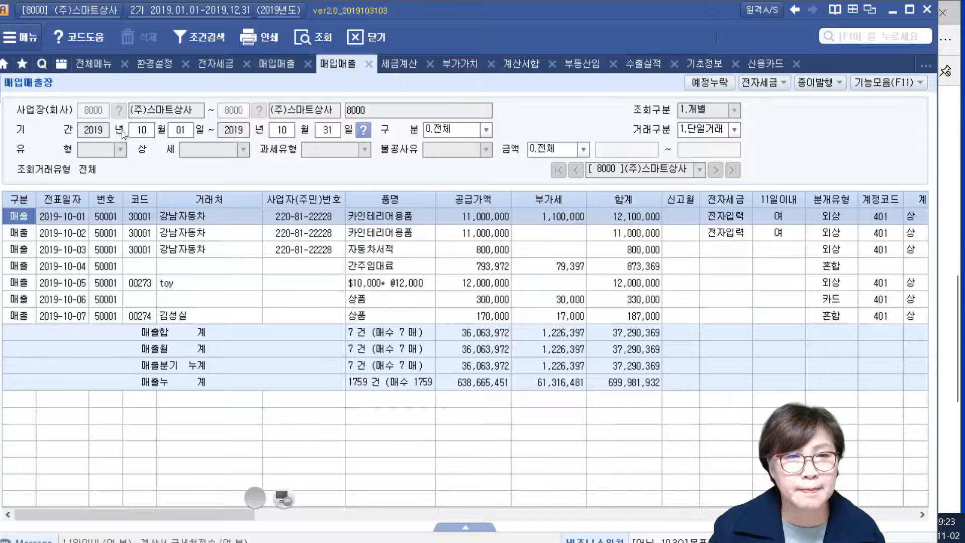
left_click(137, 132)
type("11")
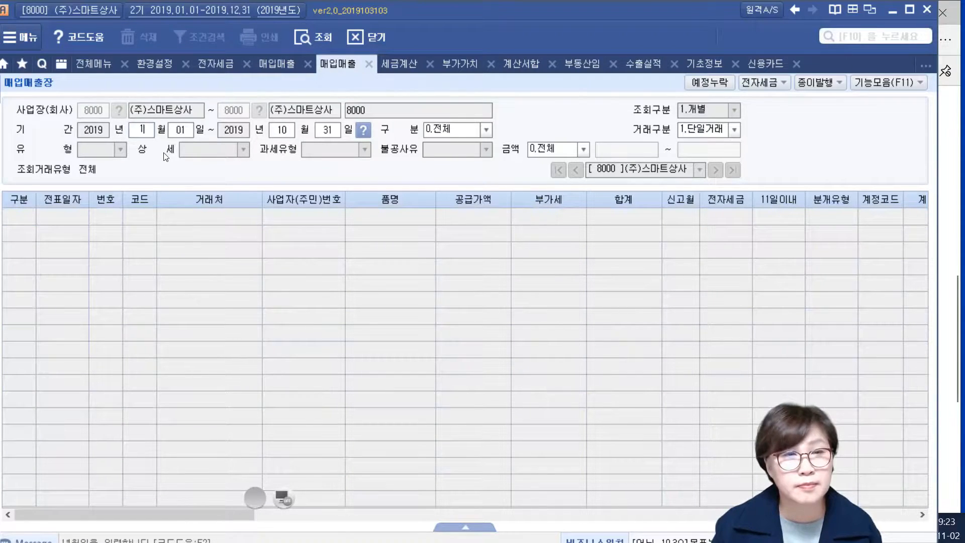
type("011130")
key("Return")
key("Return")
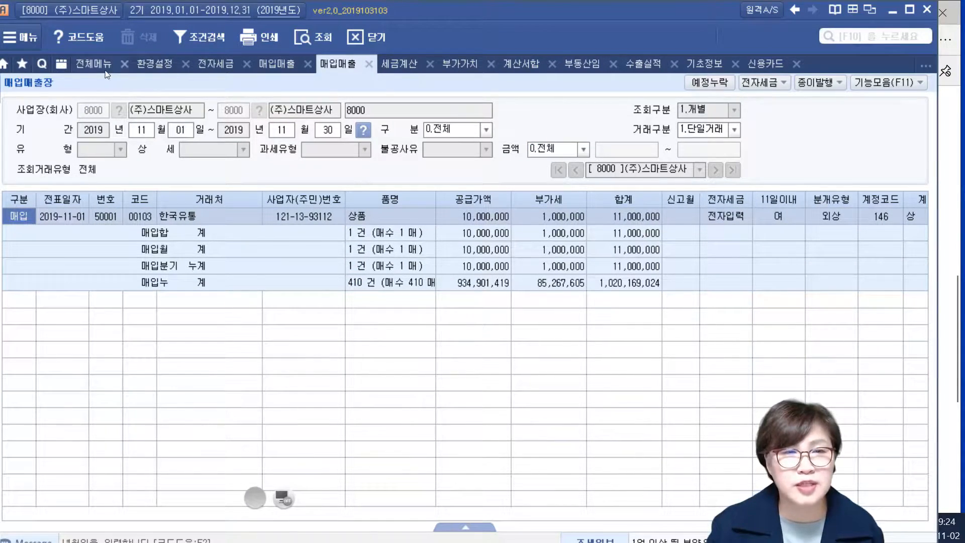
Step: Reload the 세금계산서합계표 and check the 사업자 row of the electronic purchase tax invoices
left_click(393, 65)
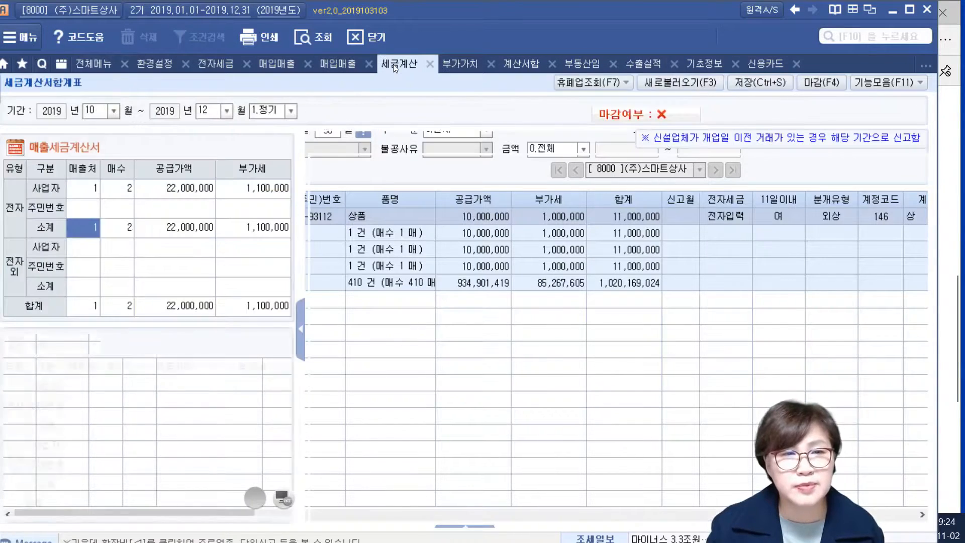
left_click(690, 87)
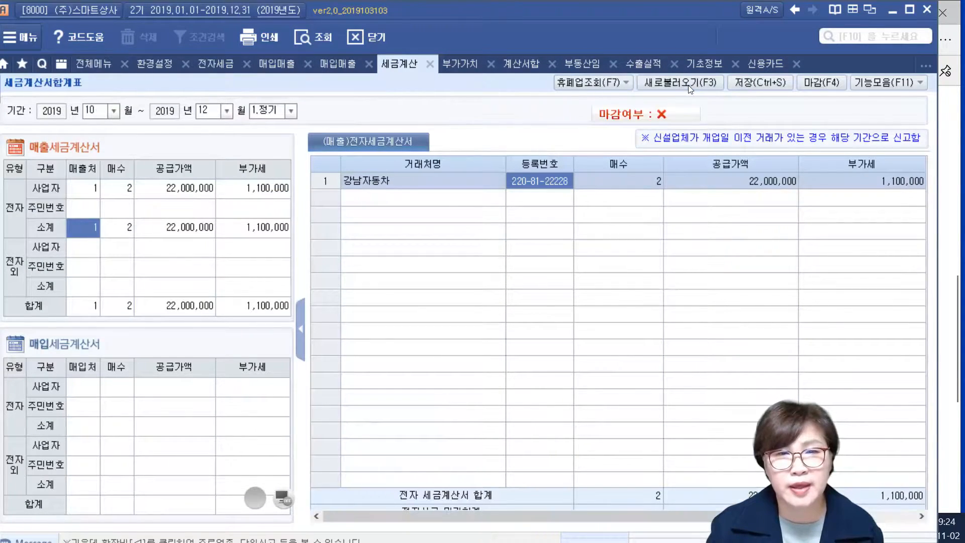
left_click(122, 387)
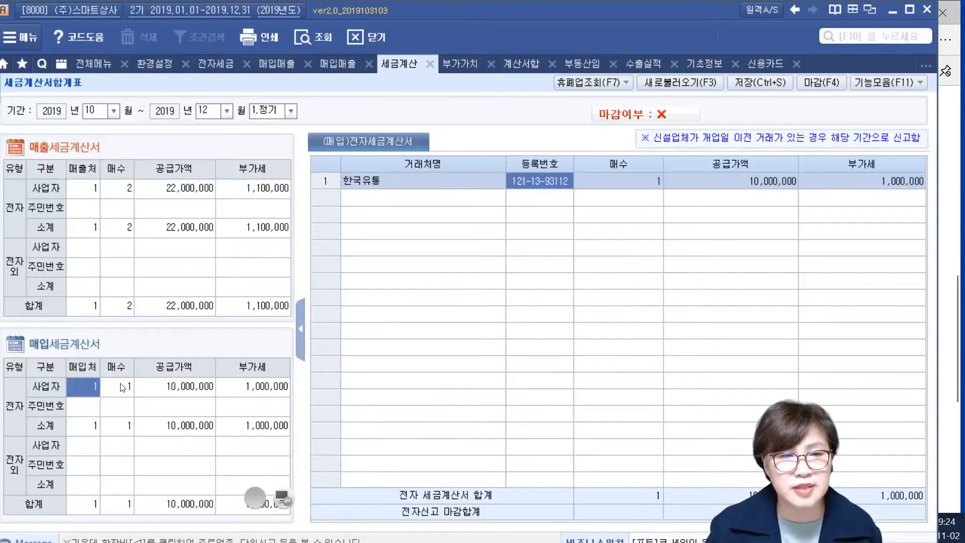
left_click(110, 421)
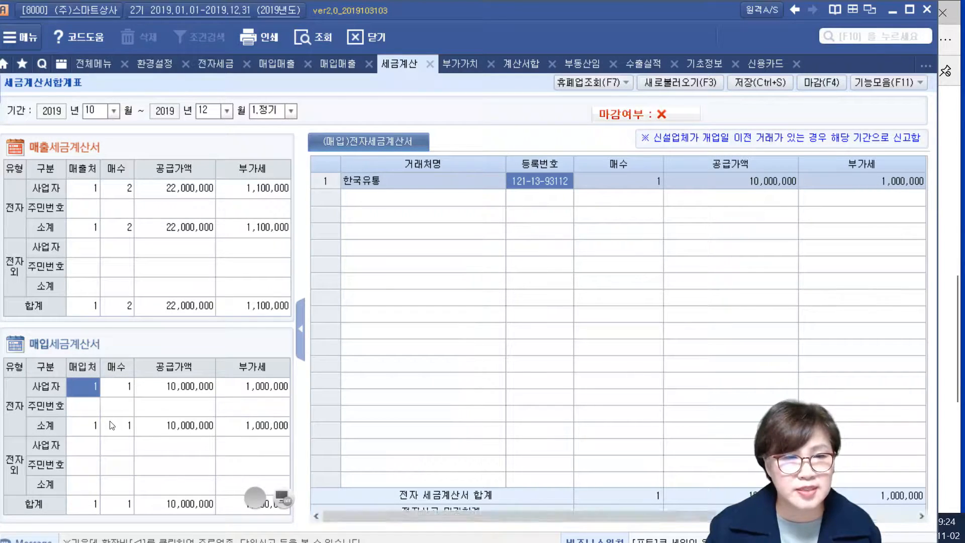
left_click(120, 389)
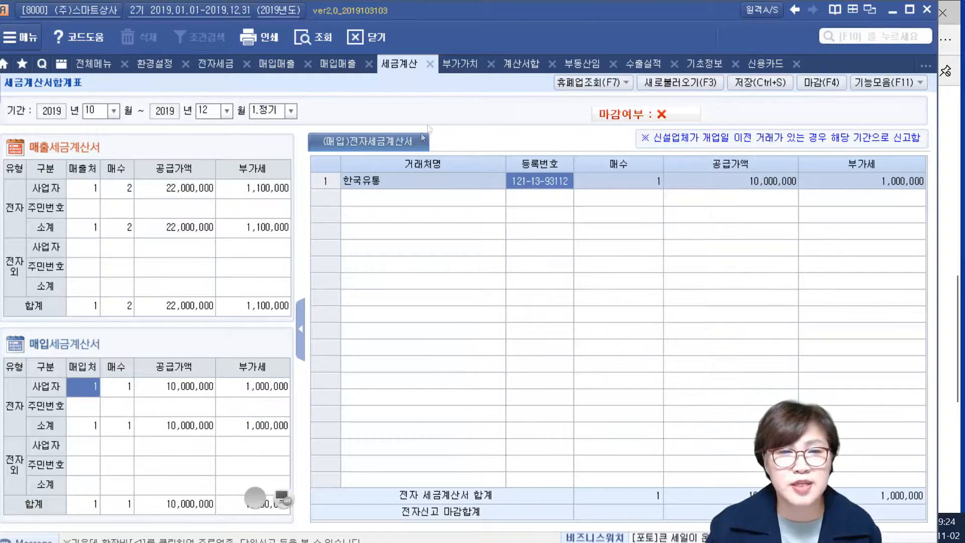
Step: Reload the 부가가치세신고서 and check the source entries of row 10 (일반매입)
left_click(466, 68)
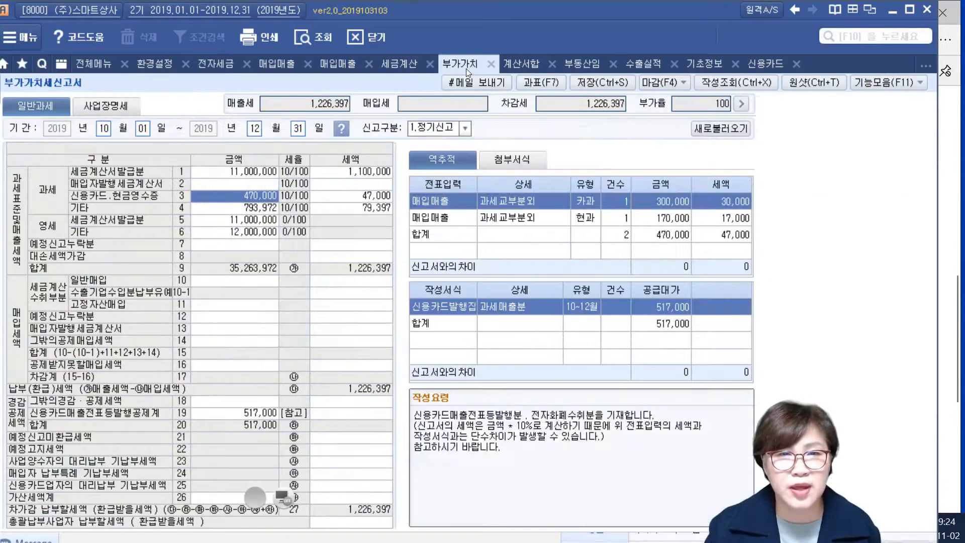
left_click(723, 129)
left_click(467, 297)
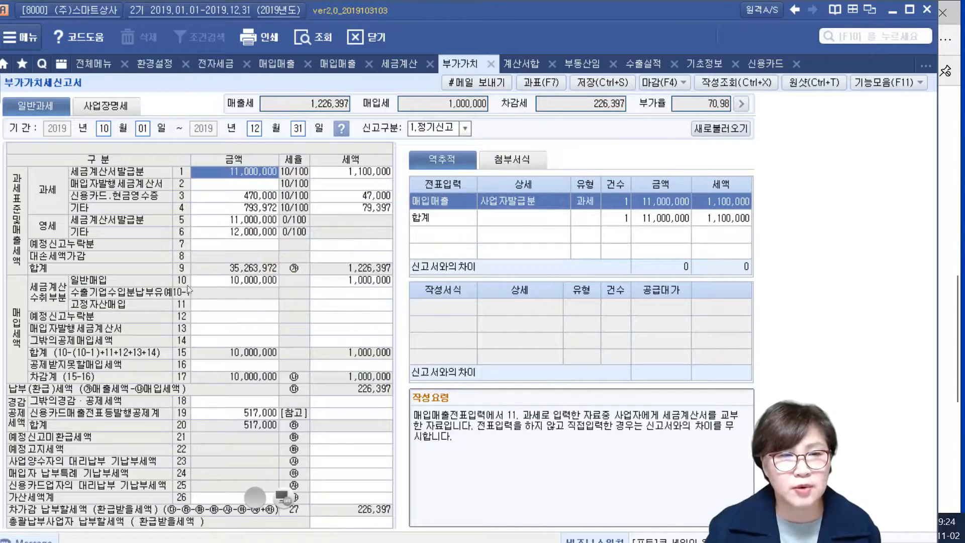
left_click(214, 285)
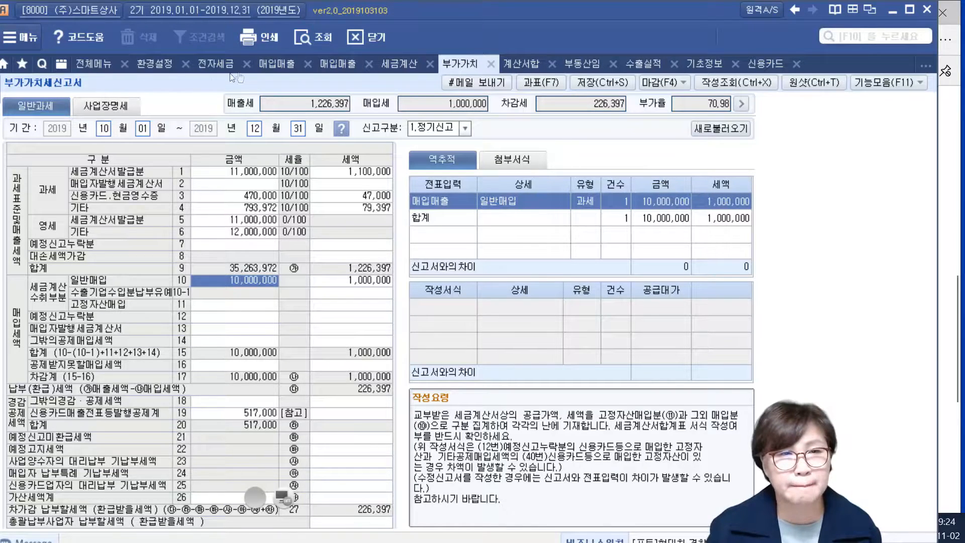
Step: Check the electronic tax invoice for 자동포장기 on page 8 of the PDF and return to 매입매출전표입력
left_click(269, 68)
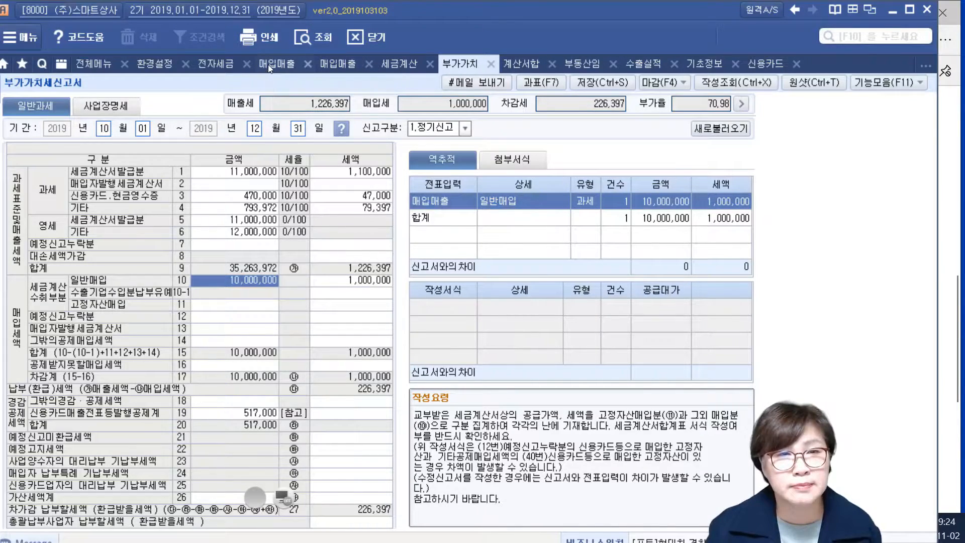
left_click(955, 458)
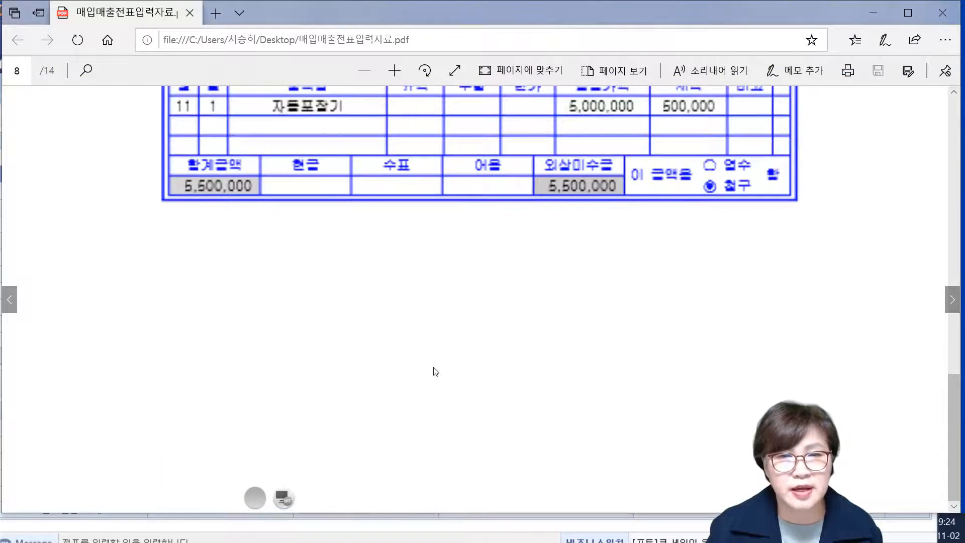
scroll(435, 370, "up", 4)
scroll(436, 363, "up", 1)
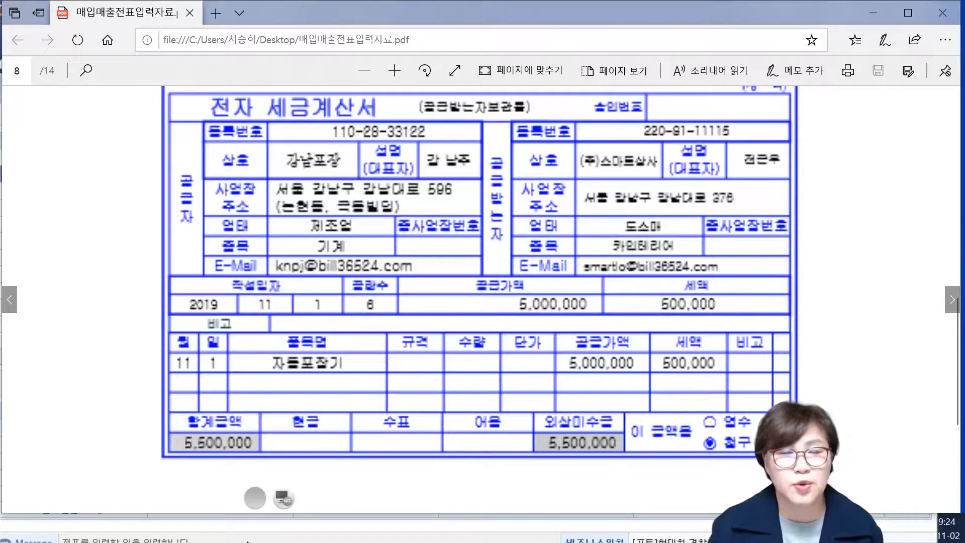
left_click(203, 537)
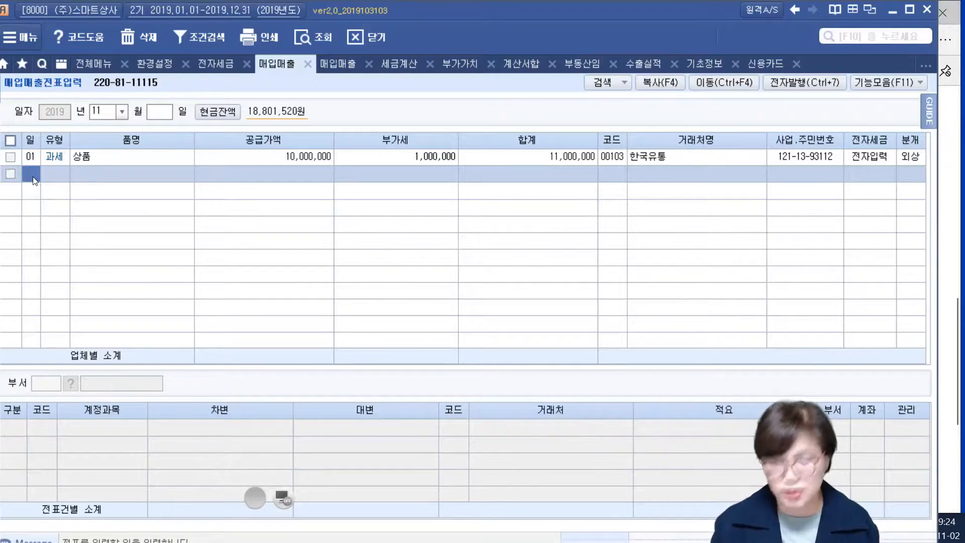
Step: Enter a new purchase line for day 01 with type 51.과세, item 포장기 and a supply value of 5,000,000
type("01")
key("Return")
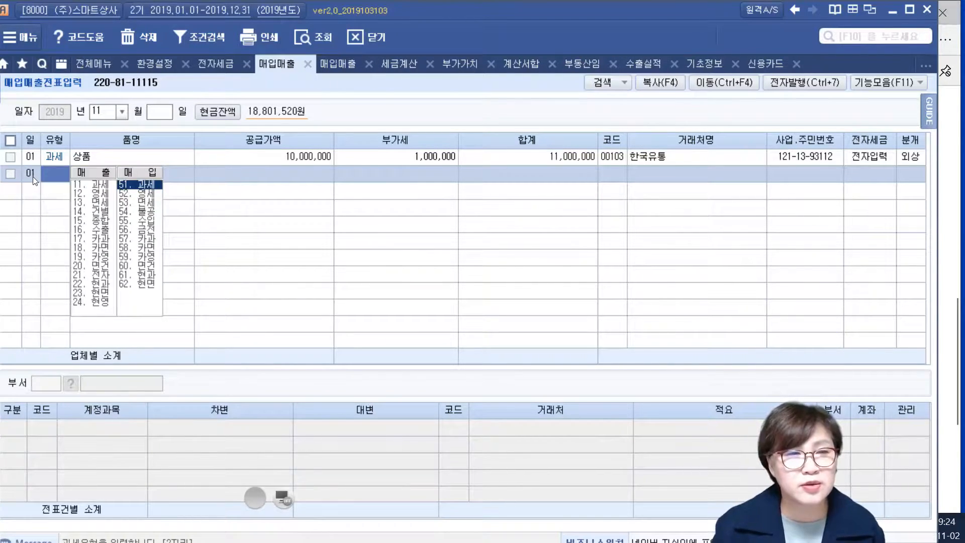
key("Return")
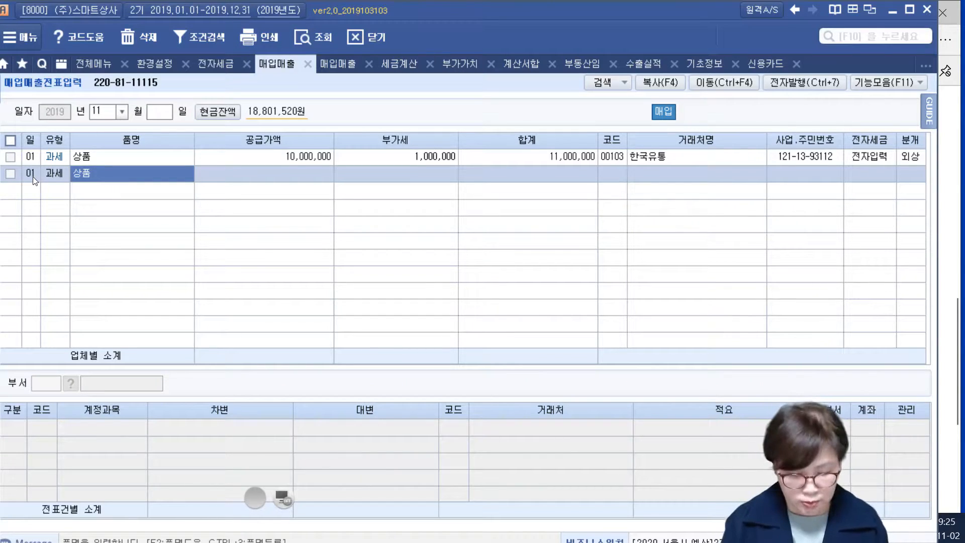
type("포장기")
key("Return")
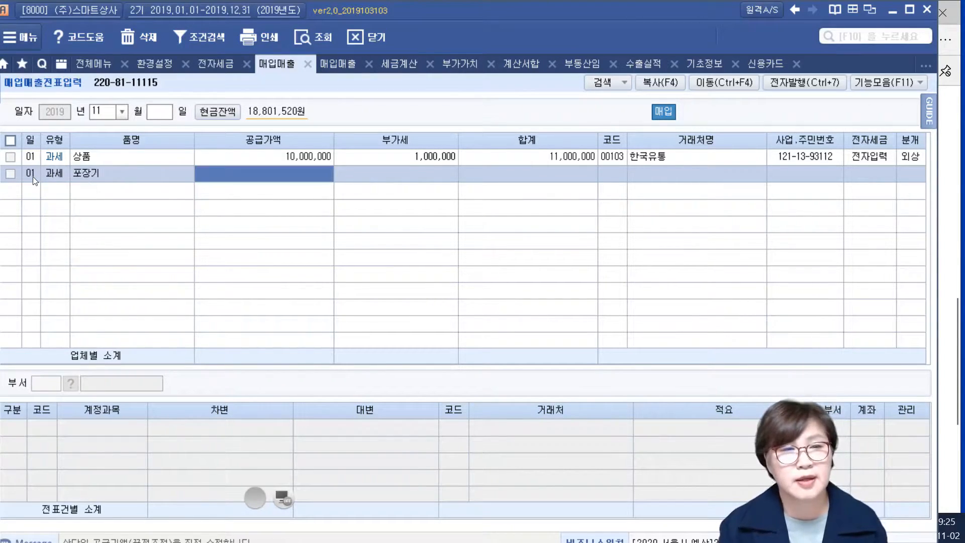
type("5000000")
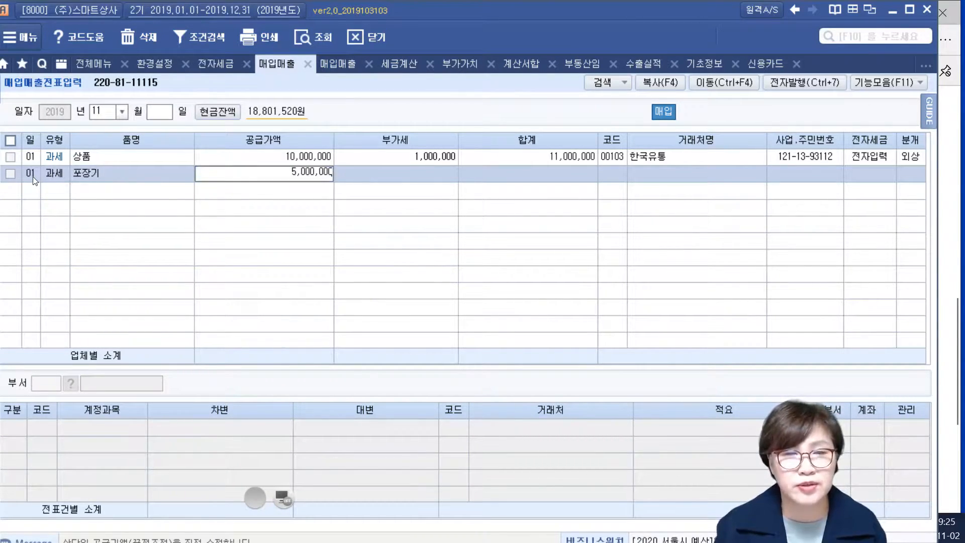
key("Return")
key("Return")
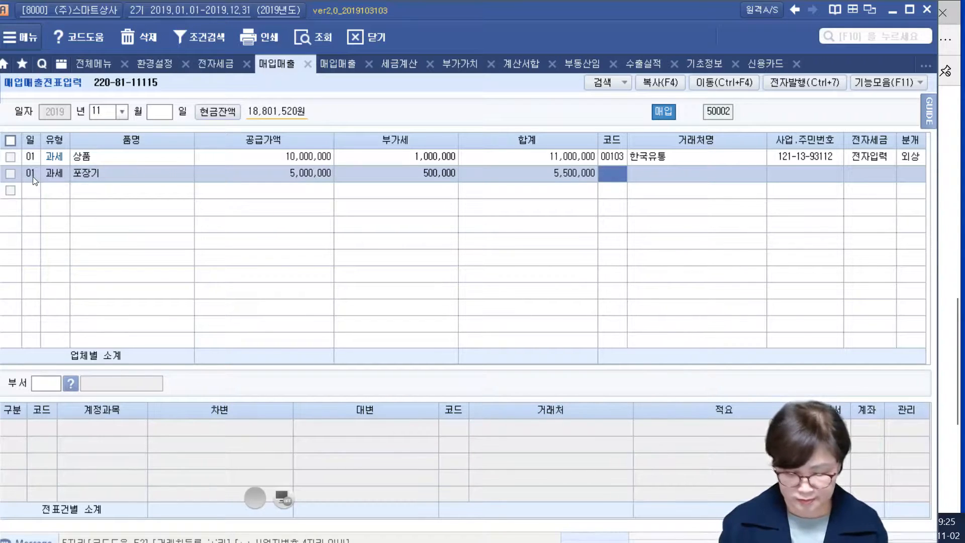
key("Return")
type("포장")
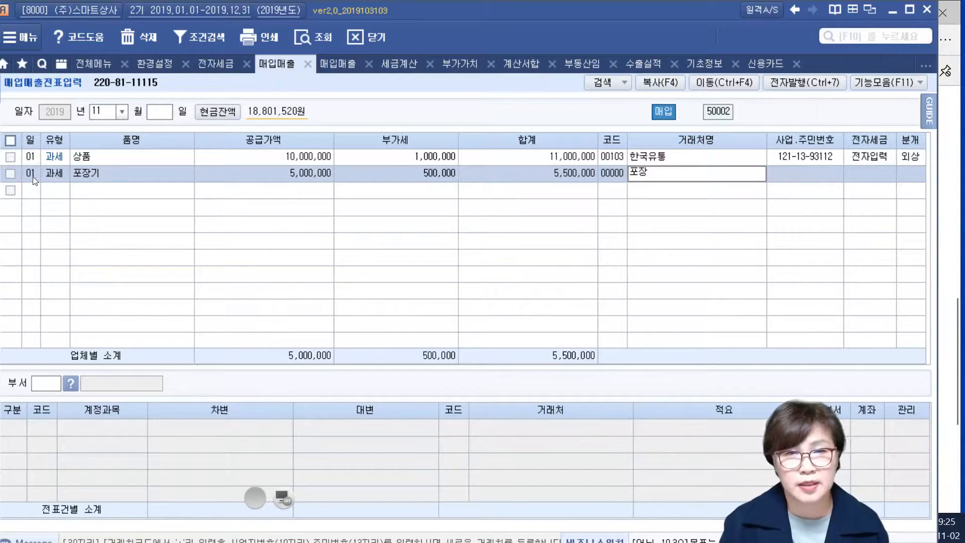
key("Return")
key("Escape")
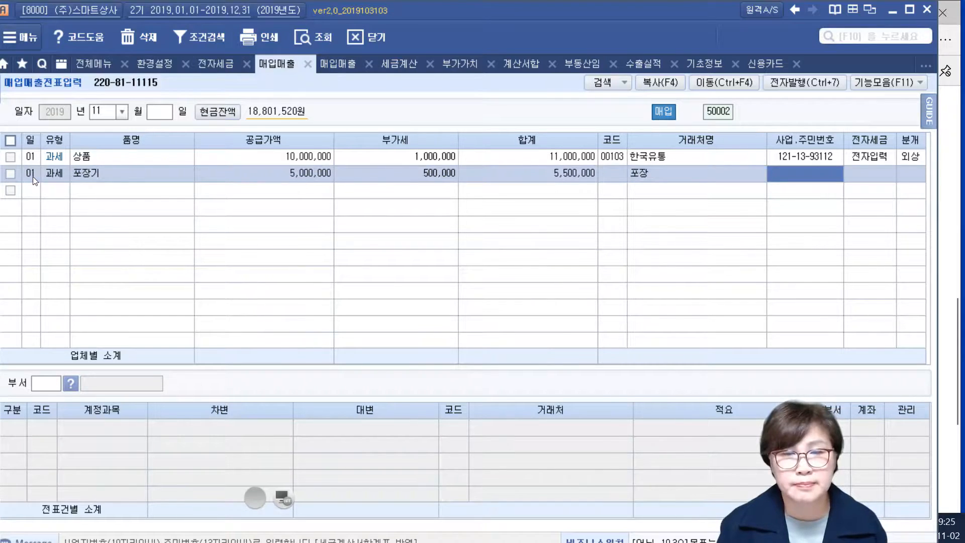
Step: Look up the trading partner codes and assign 제일통상 (00108) to the 포장기 purchase line
key("shift+Tab")
key("shift+Tab")
key("F2")
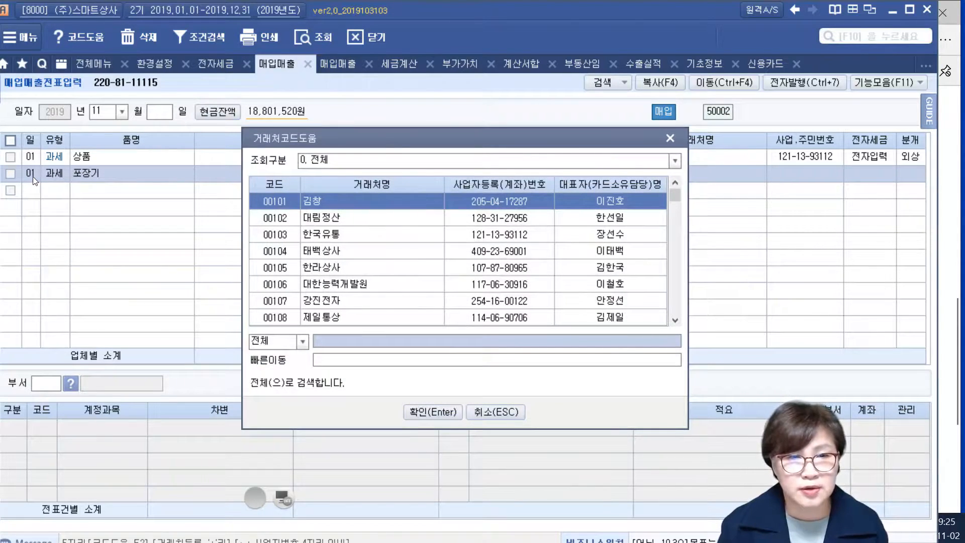
key("Down")
key("Down")
key("Down")
key("Down")
key("Down")
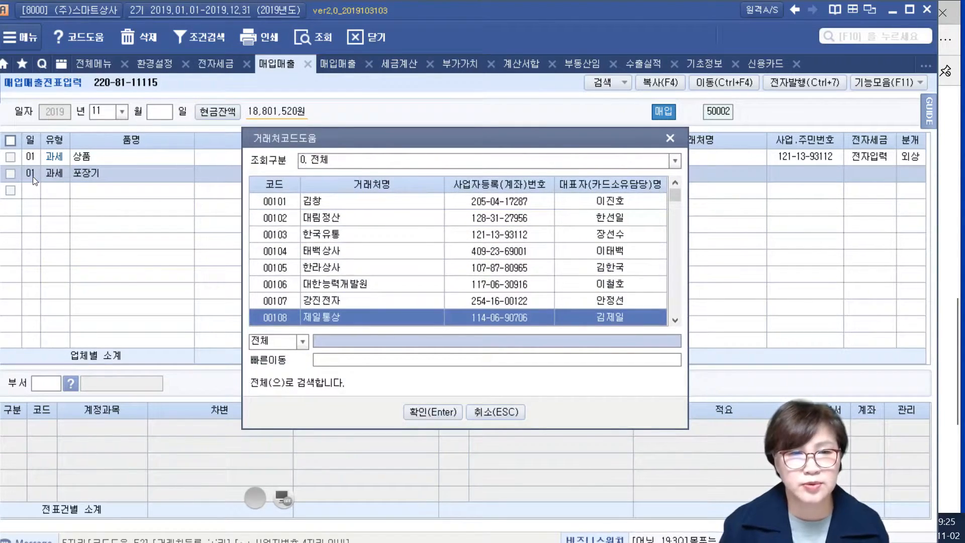
key("Return")
key("Return")
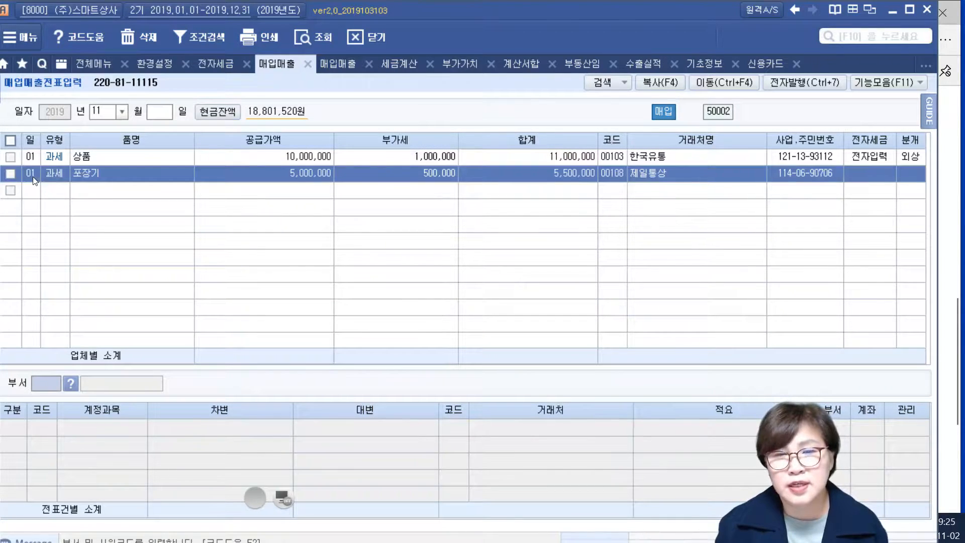
Step: Mark the 포장기 purchase line as 전자입력 and set its journal type to 3.혼합
type("1")
key("Return")
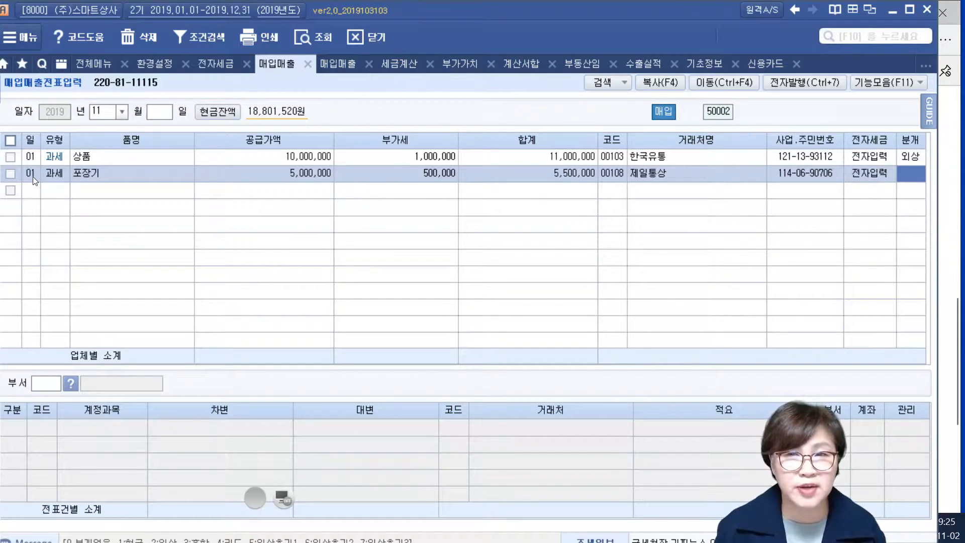
type("3")
key("Return")
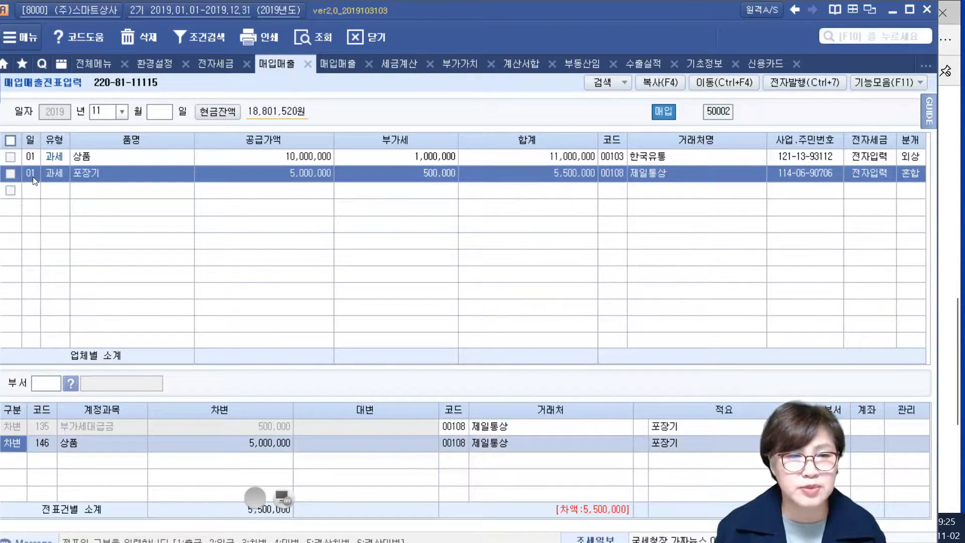
Step: Change the debit account of the 포장기 entry to 212 비품 and credit 5,500,000 to 253 미지급금
key("Return")
type("212")
key("Return")
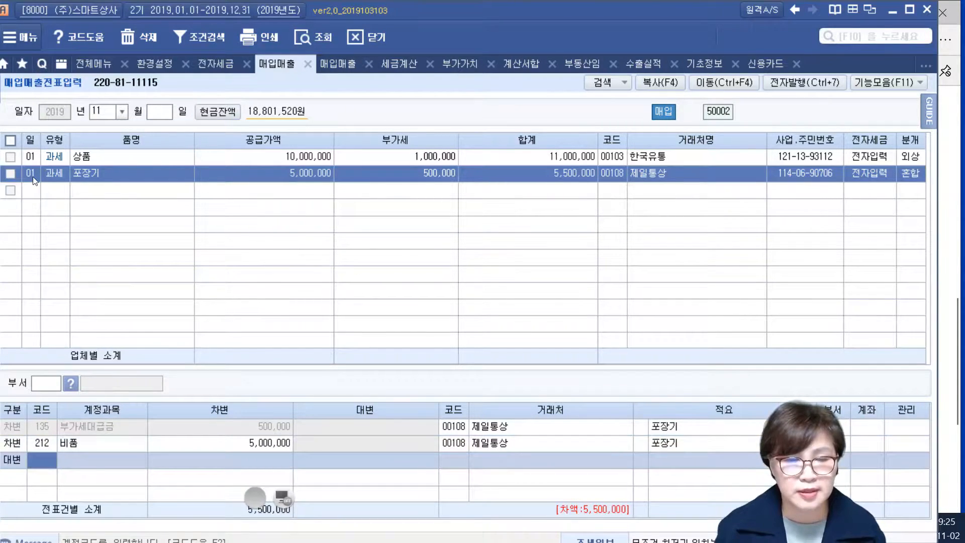
type("253")
key("Return")
type("5,500,000")
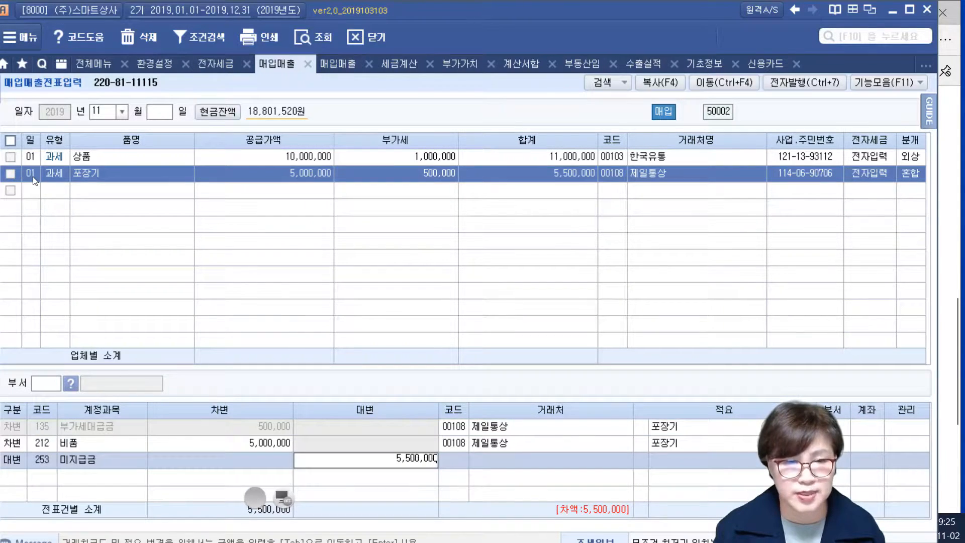
key("Return")
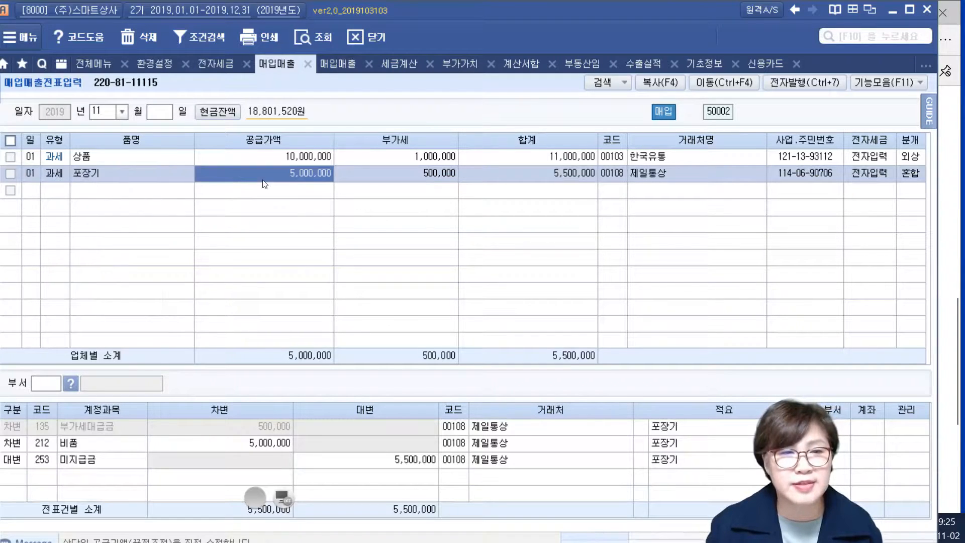
key("Return")
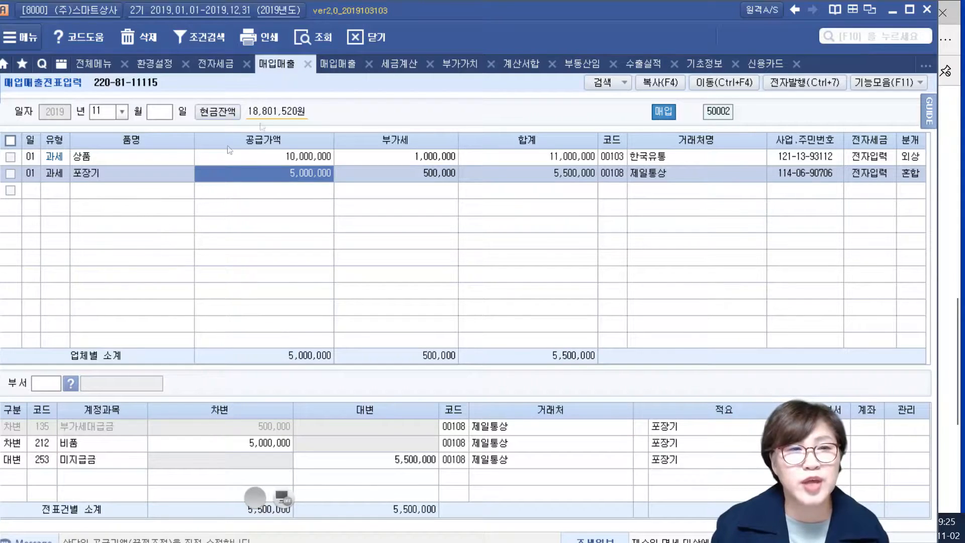
Step: Refresh 매입매출장 and reload 세금계산서합계표 to check that the 포장기 purchase from 제일통상 is included
left_click(341, 63)
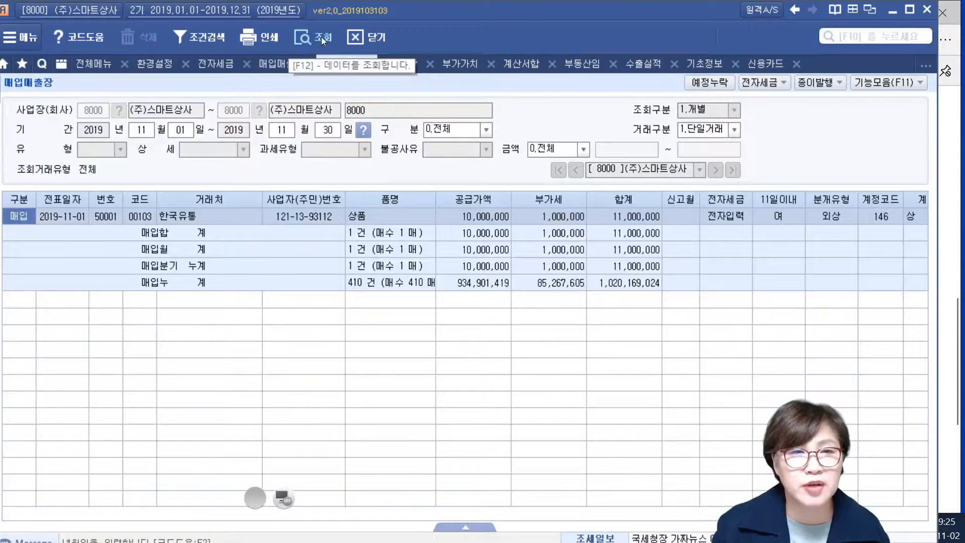
left_click(321, 37)
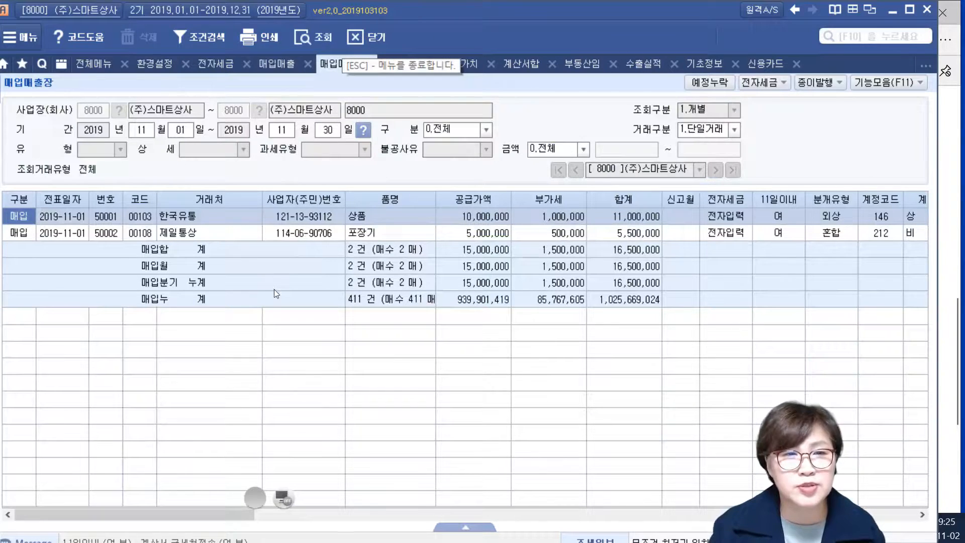
left_click(387, 236)
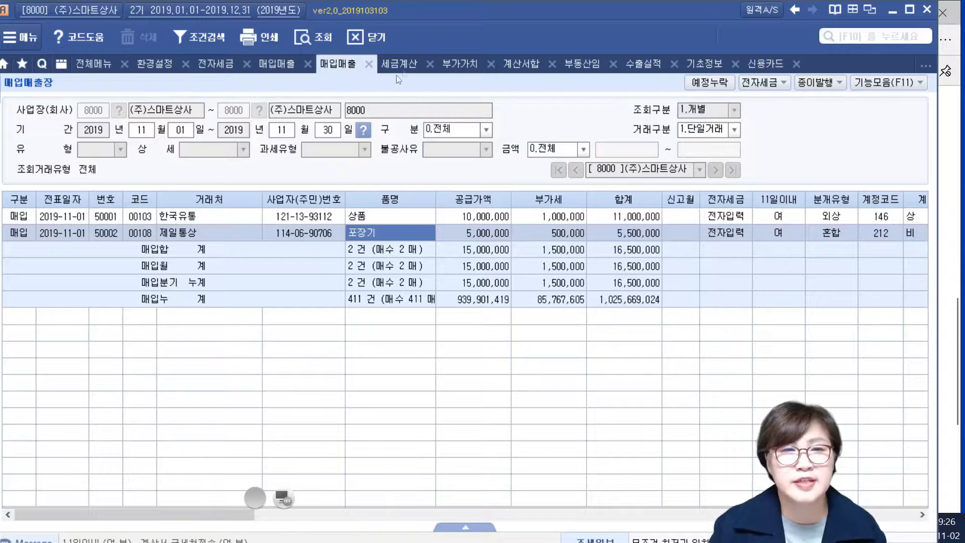
left_click(403, 63)
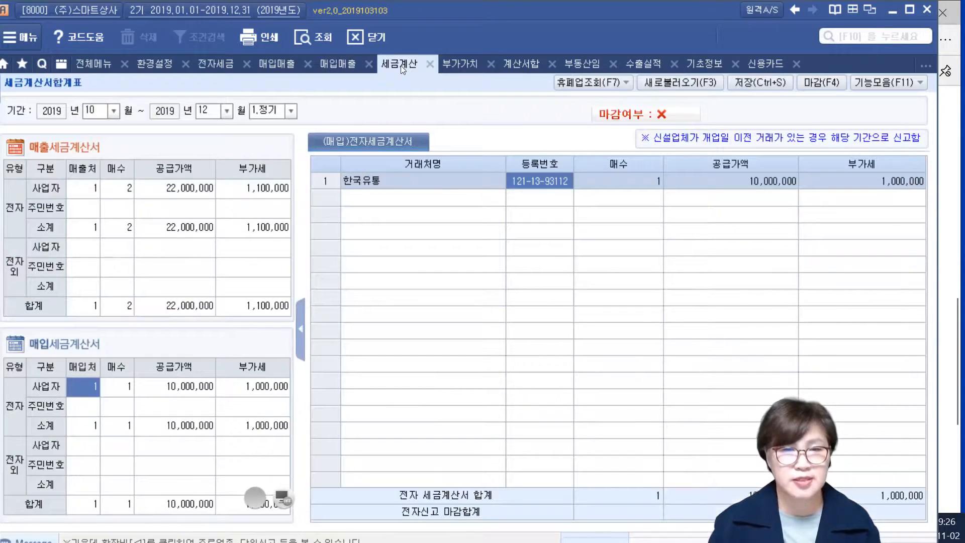
left_click(710, 84)
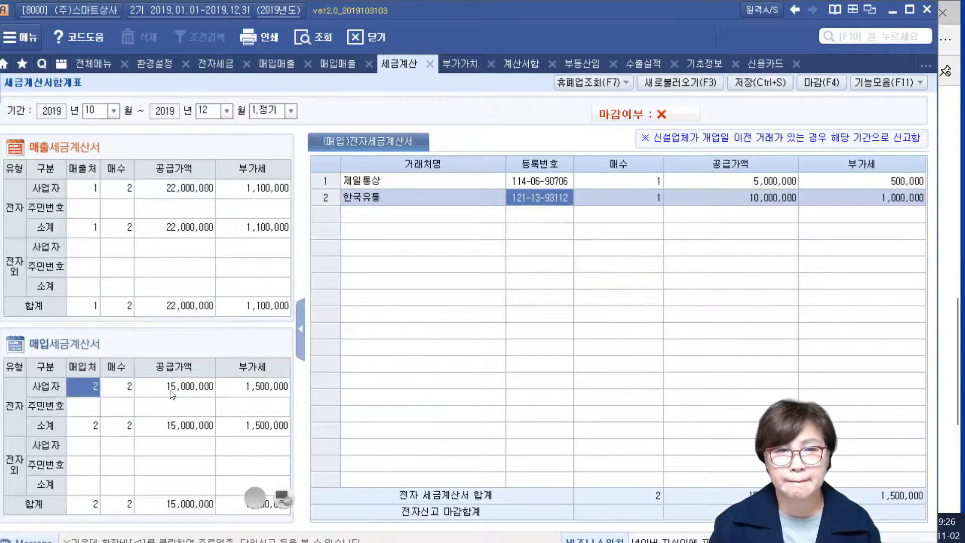
Step: Open 건물등감가상각자산취득명세서 from the 부가가치세 forms for the period from month 10 to 12
left_click(90, 63)
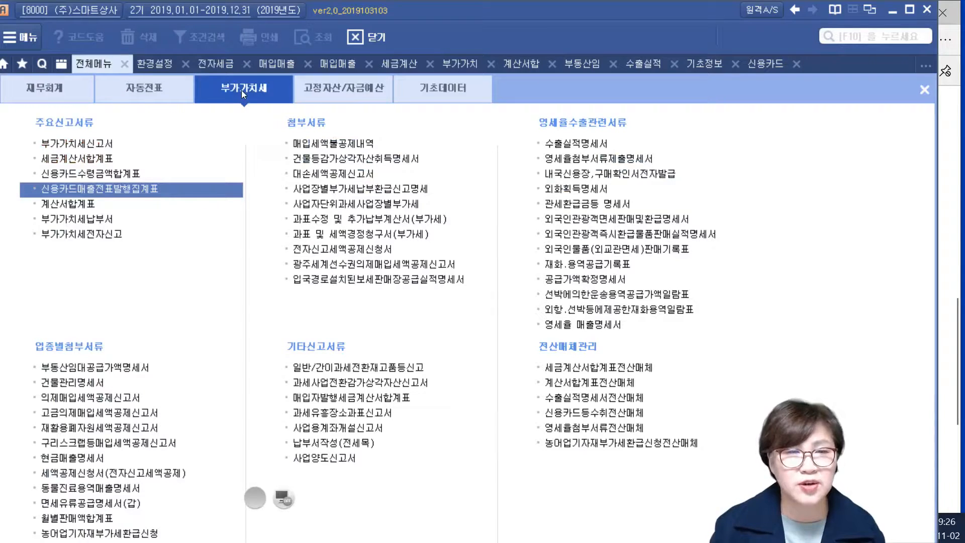
left_click(348, 159)
type("10")
key("Return")
type("12")
key("Return")
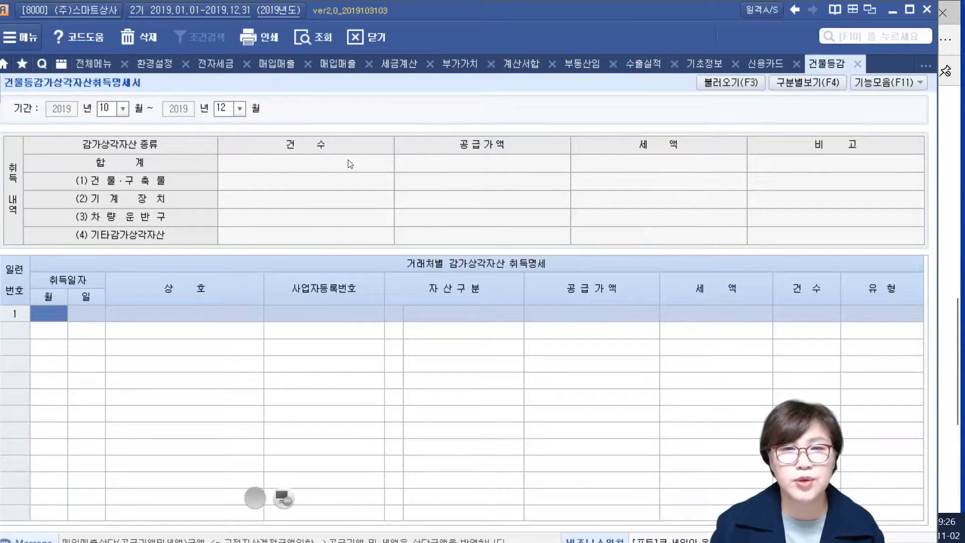
Step: Load the acquisition details from the vouchers with account 212 비품 added under 기타 감가상각자산, and check the loaded row
left_click(749, 83)
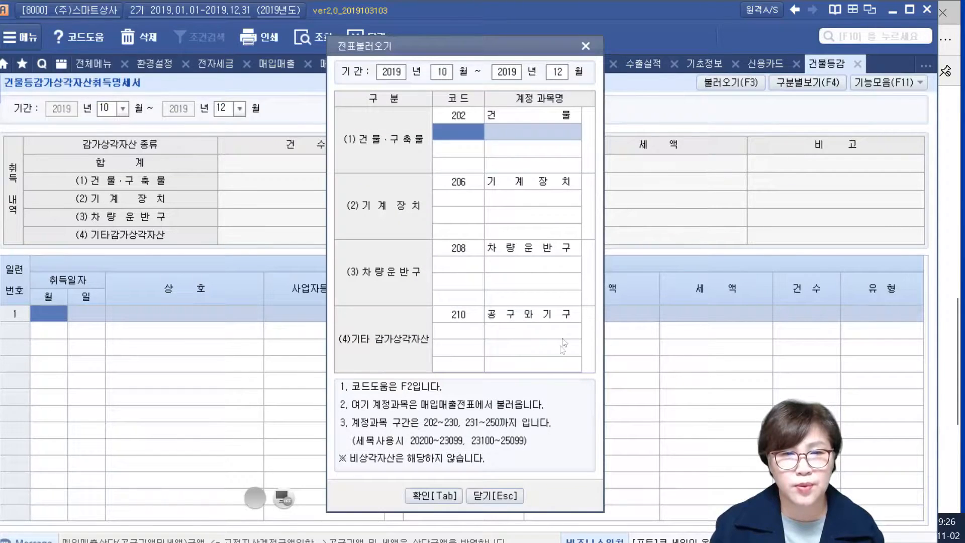
left_click(473, 330)
type("212")
key("Return")
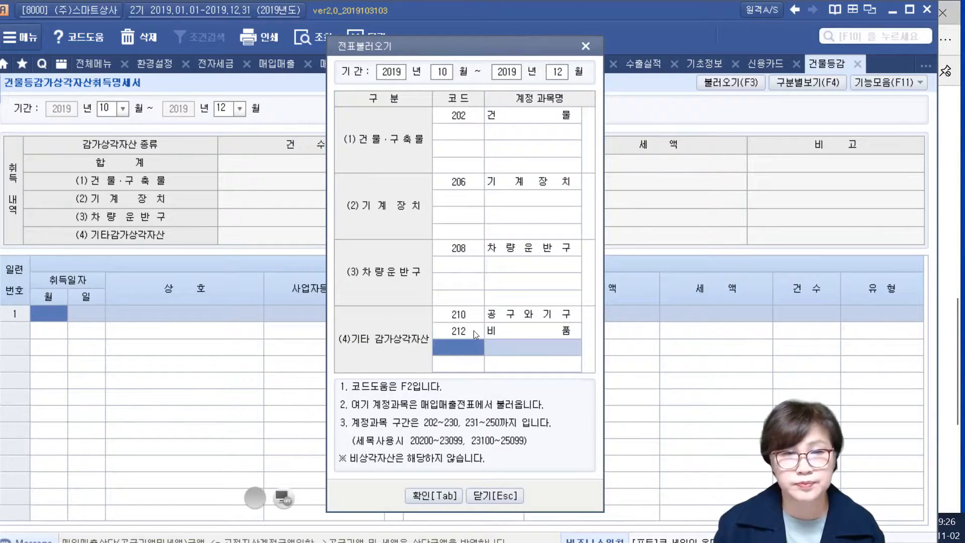
left_click(434, 496)
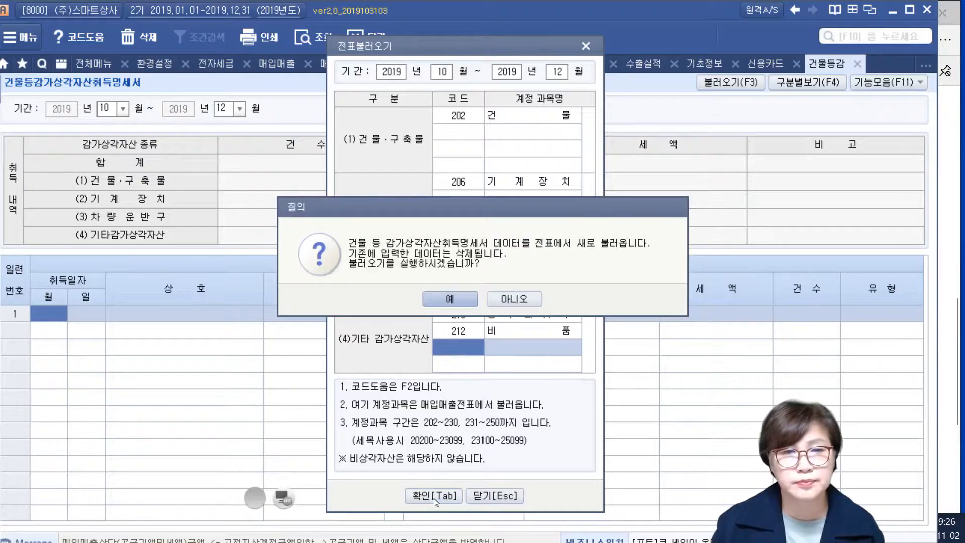
left_click(451, 299)
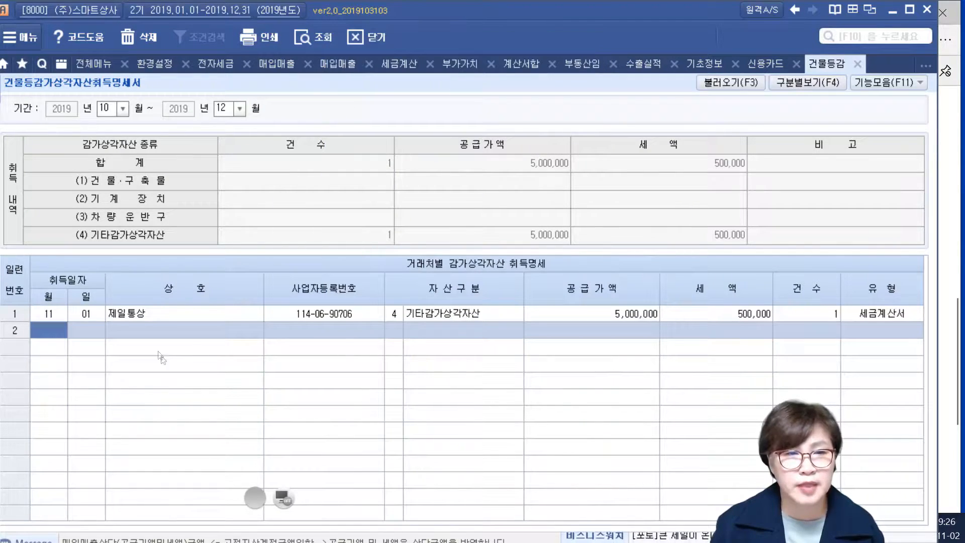
left_click(203, 312)
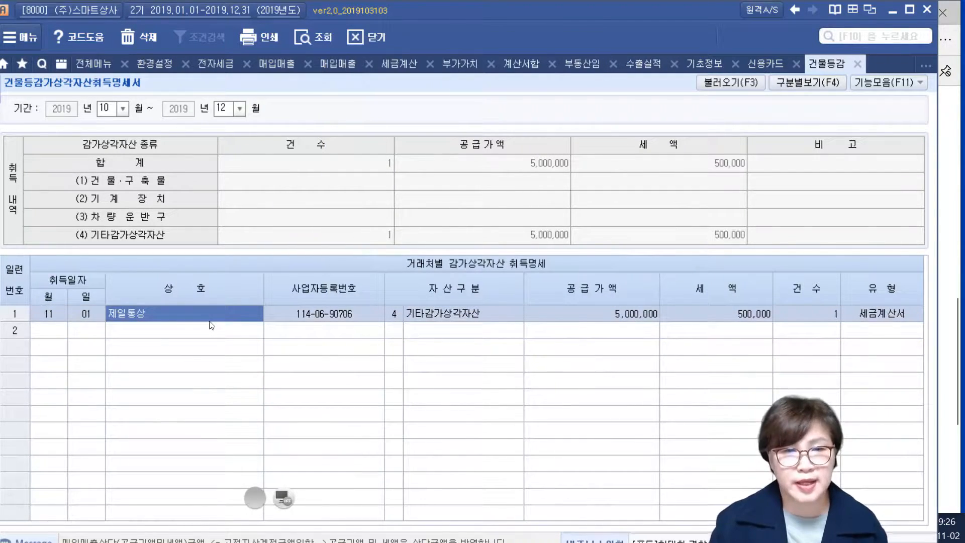
left_click(220, 330)
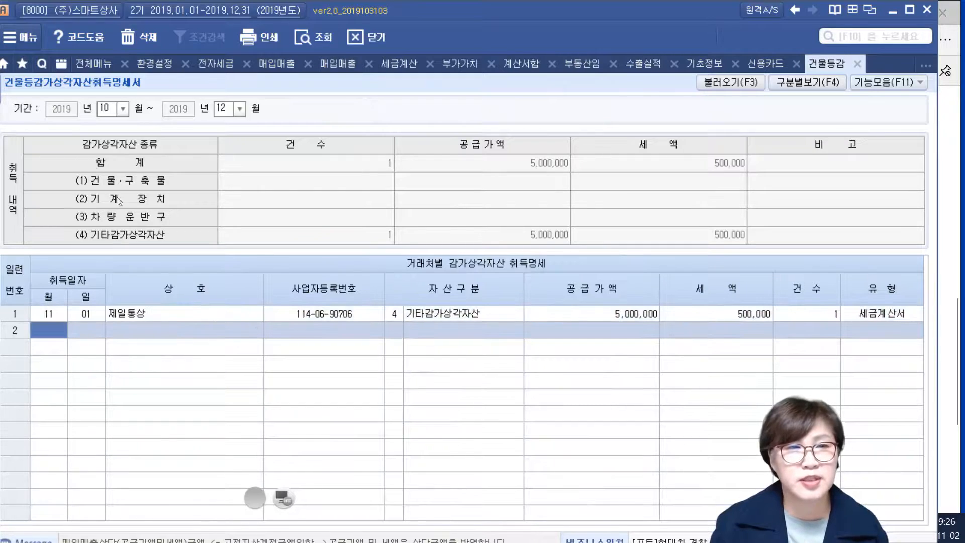
Step: Reload the 부가가치세신고서 from the vouchers and related forms, and check the source entries of row 11 (고정자산매입)
left_click(93, 63)
left_click(467, 62)
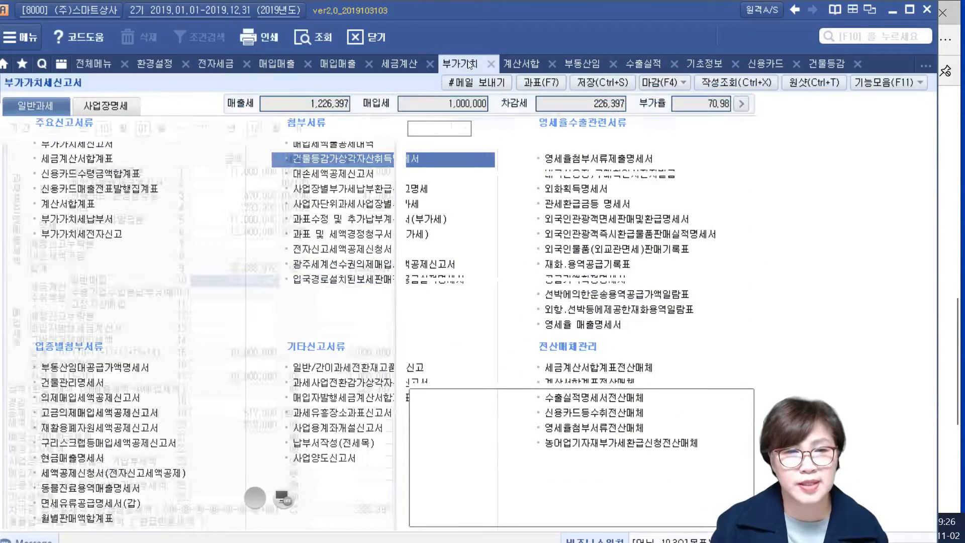
left_click(710, 129)
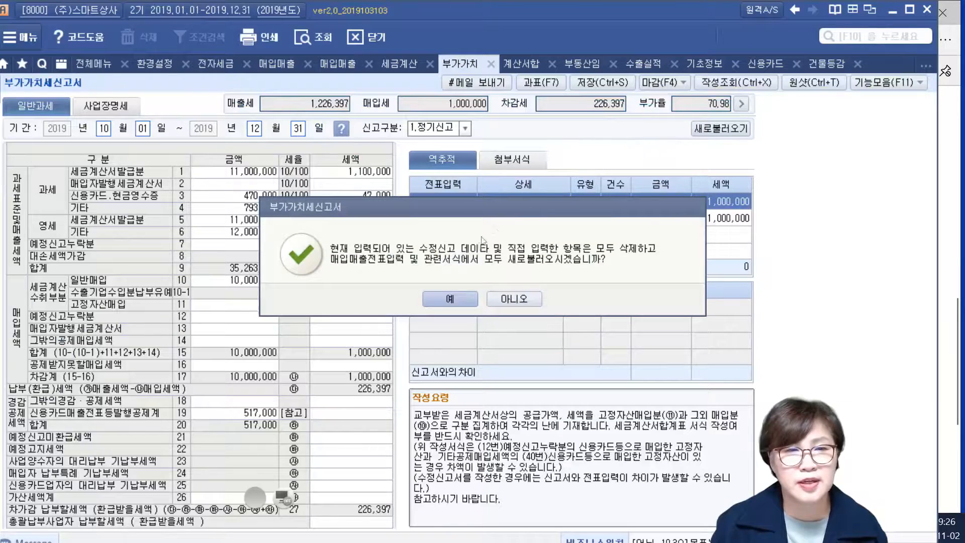
left_click(453, 297)
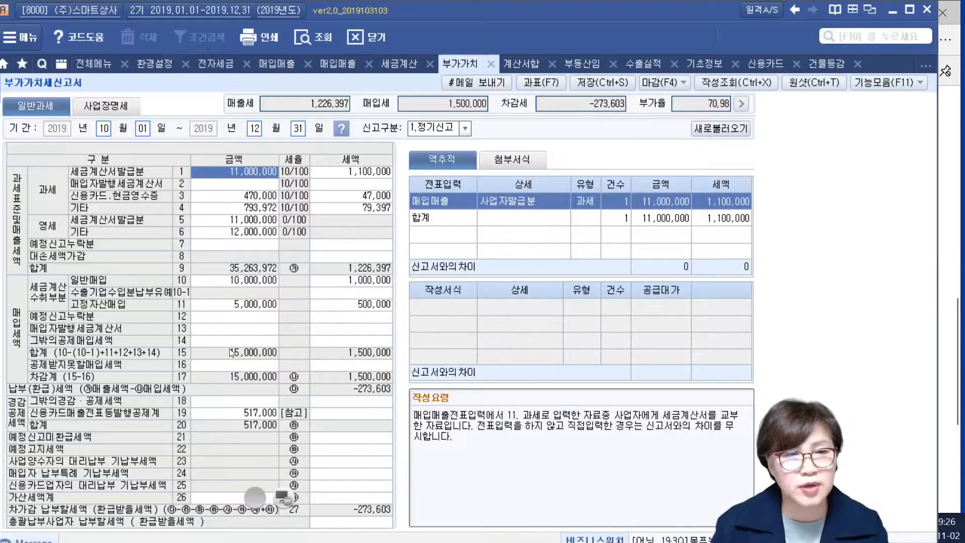
left_click(212, 304)
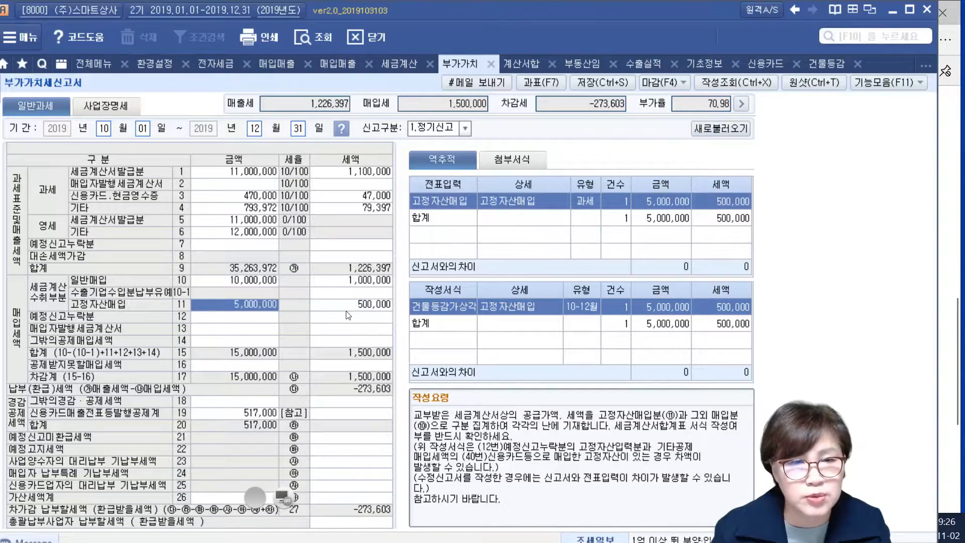
key("Return")
left_click(224, 303)
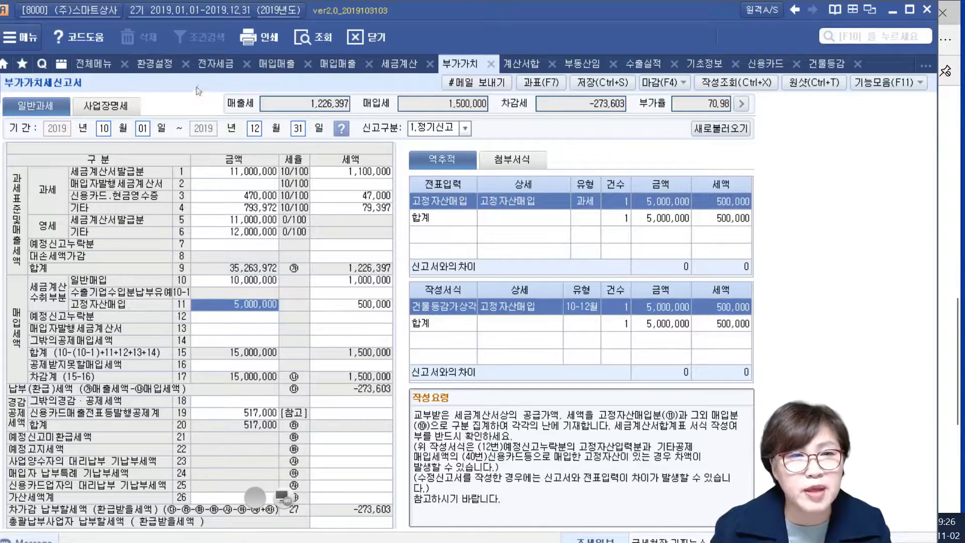
Step: Return to 매입매출전표입력 and compare the journal entries of the 상품 and 포장기 purchase lines
left_click(271, 65)
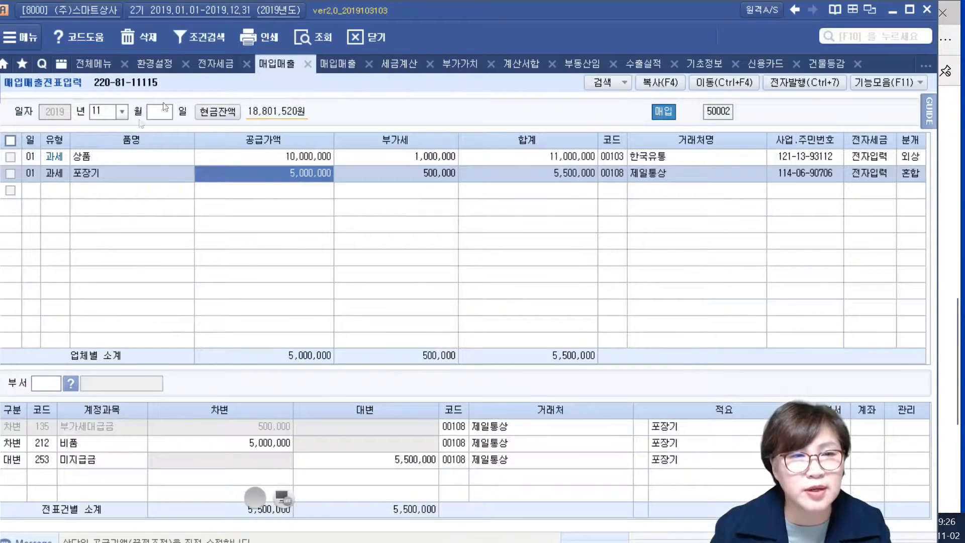
left_click(94, 160)
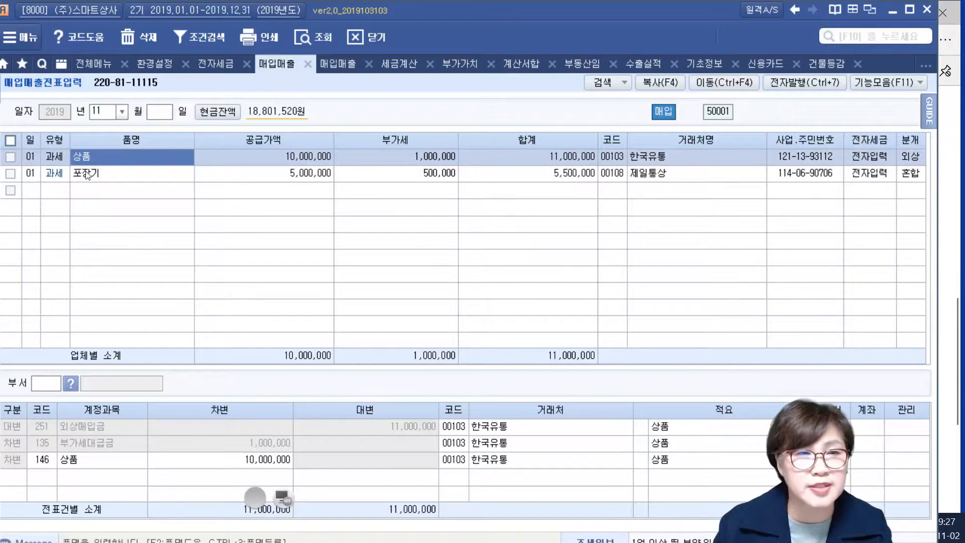
left_click(87, 173)
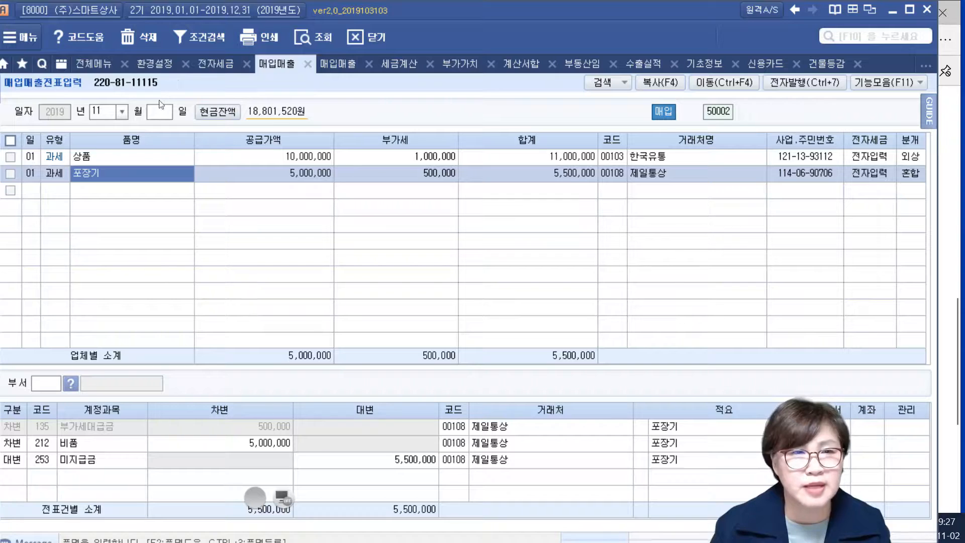
Step: Examine the zero-rated electronic tax invoice for 부품 on page 9 of the PDF and return to 매입매출전표입력
left_click(945, 280)
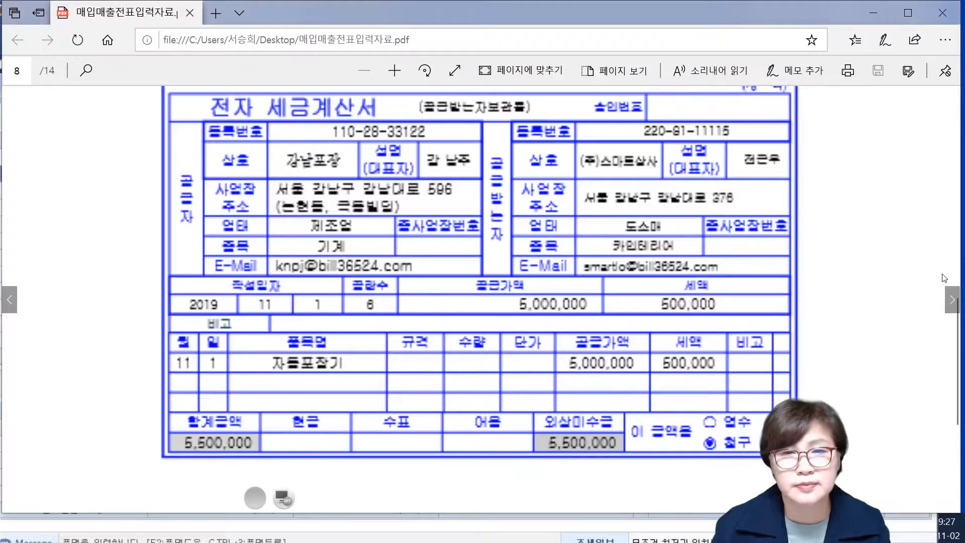
left_click(952, 300)
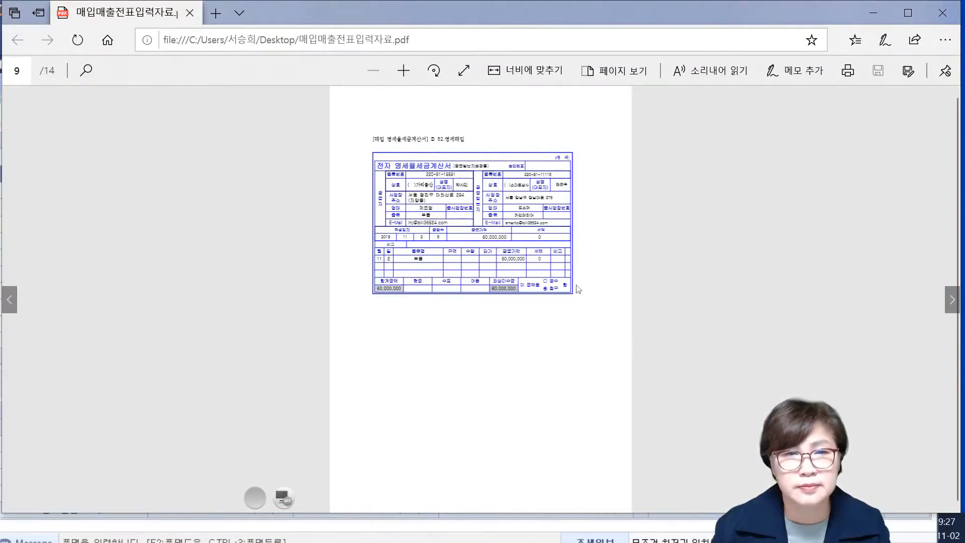
left_click(494, 70)
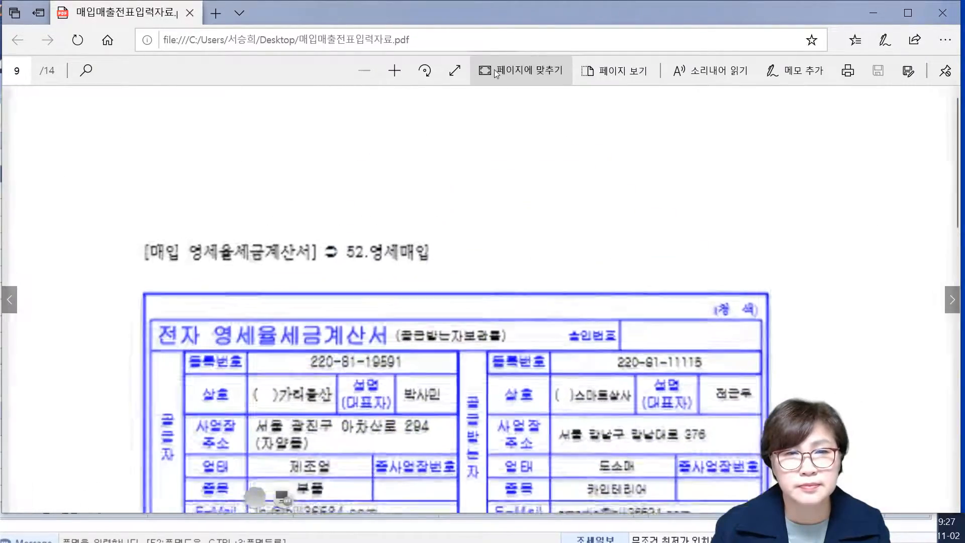
scroll(468, 246, "down", 3)
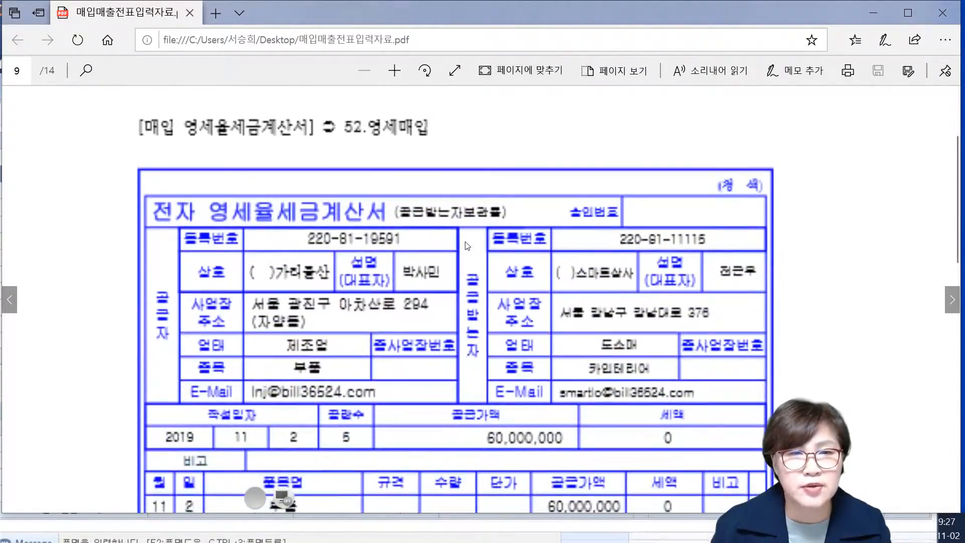
scroll(376, 358, "down", 2)
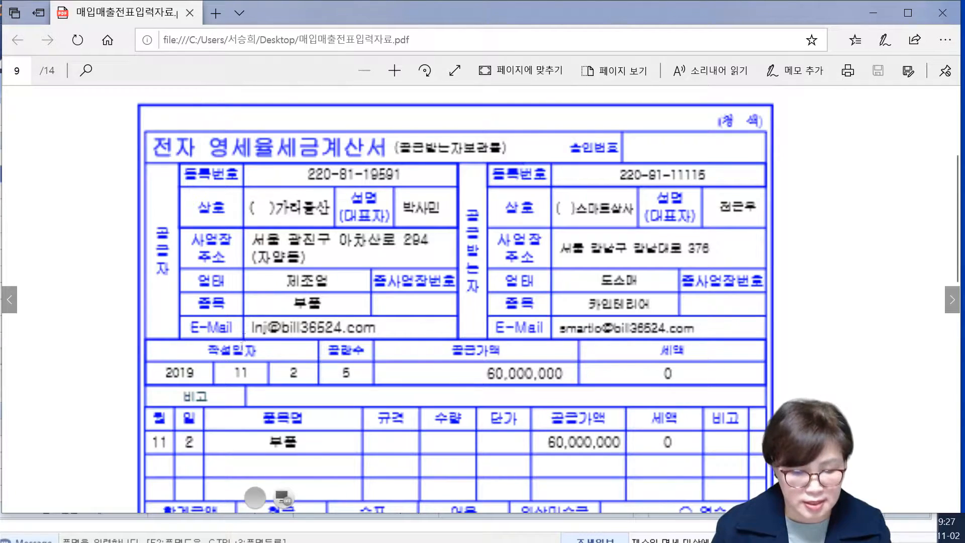
left_click(149, 532)
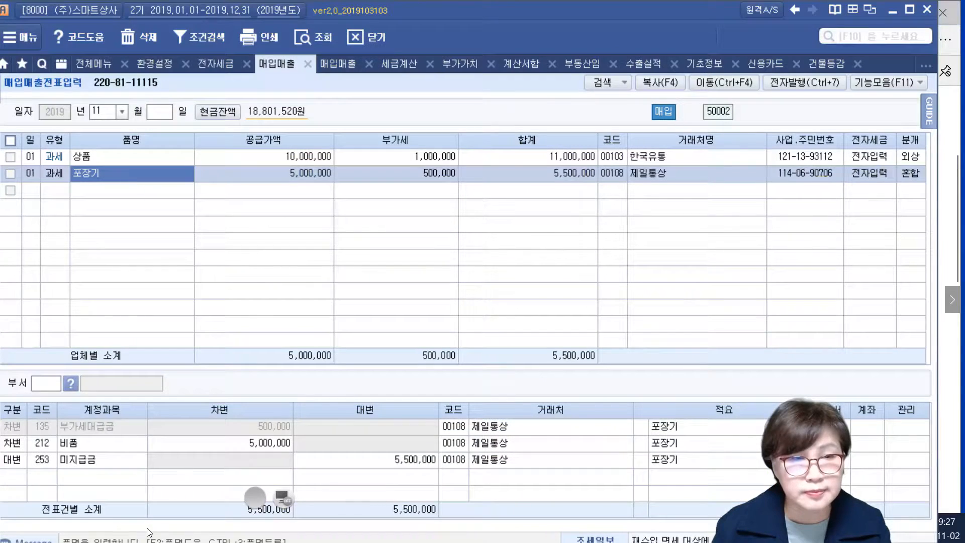
Step: Start a November purchase line for day 02 with type 52.영세, item 상품 and a supply value of 60,000,000
left_click(30, 190)
type("03")
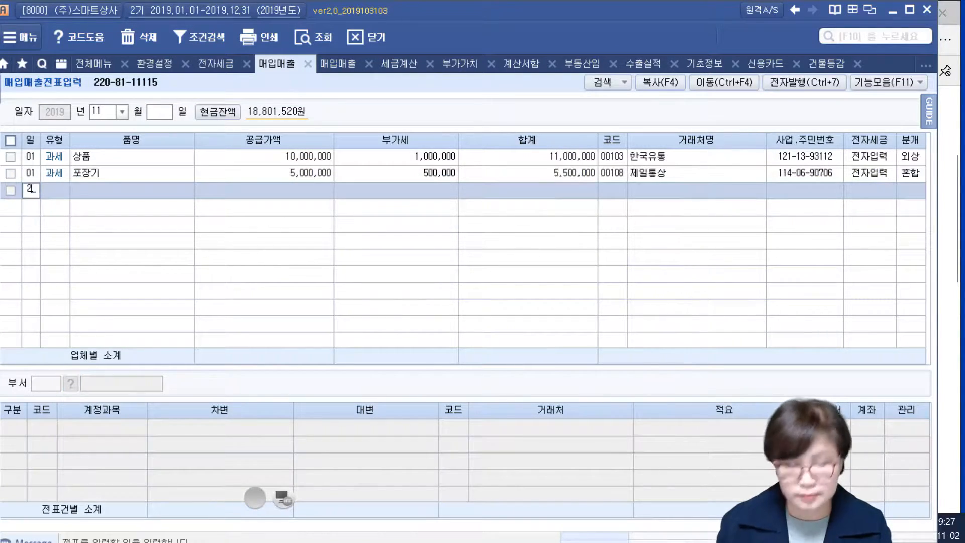
key("Return")
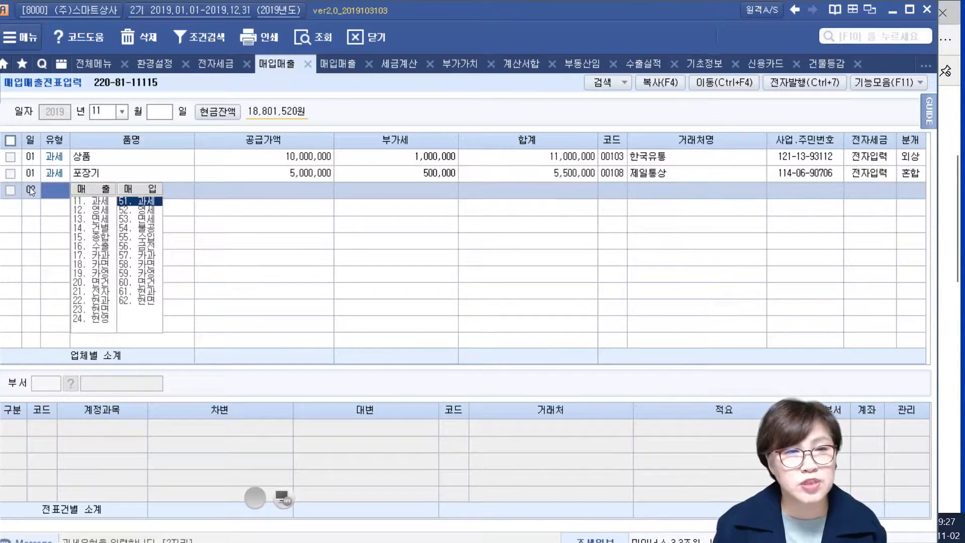
type("52")
key("Return")
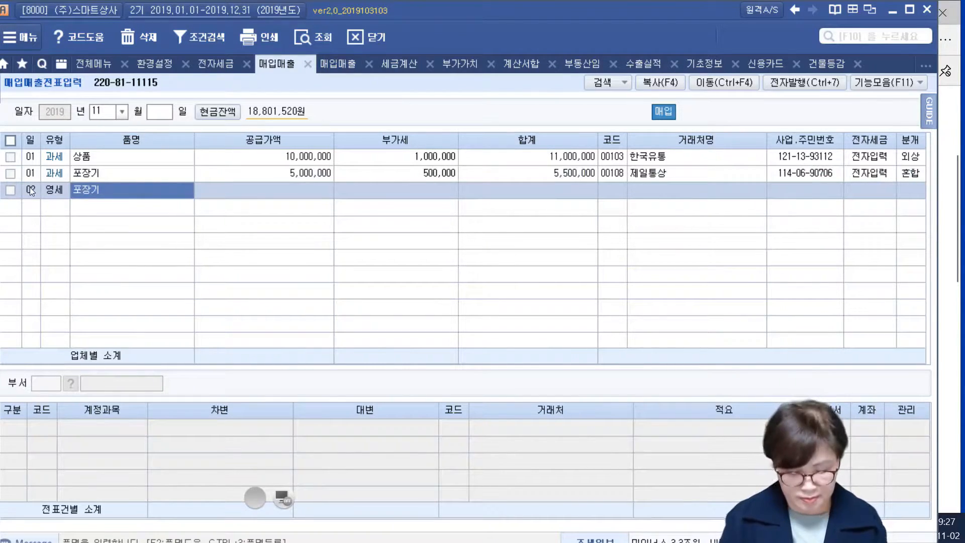
type("상품")
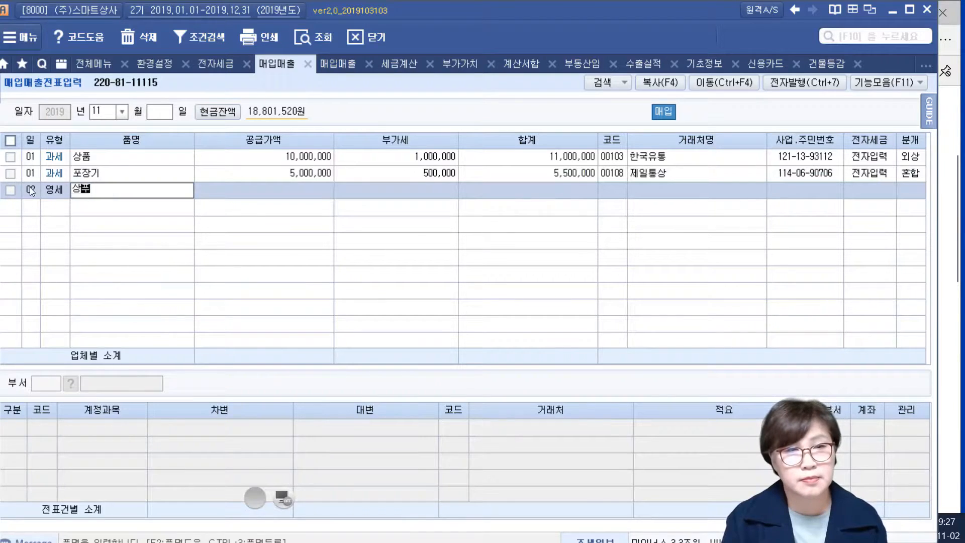
key("Return")
type("60000000")
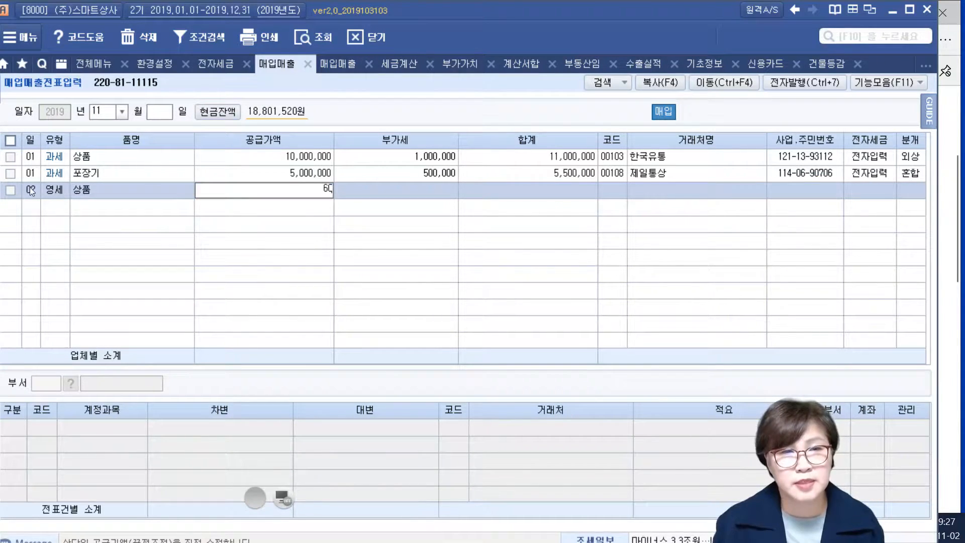
key("Return")
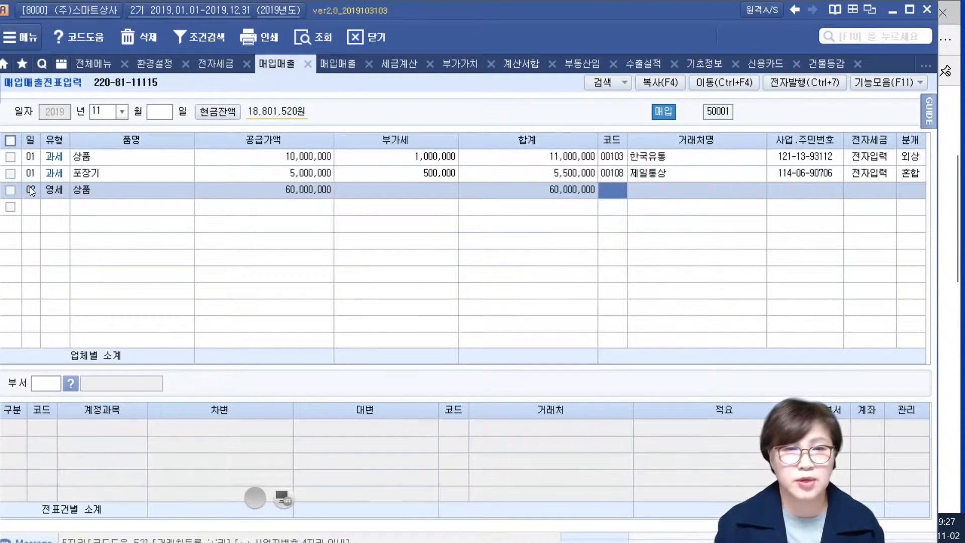
Step: Assign supplier 00102 대림정산 to the zero-rated line, mark it 전자입력, and save it with the 외상 journal entry
key("F2")
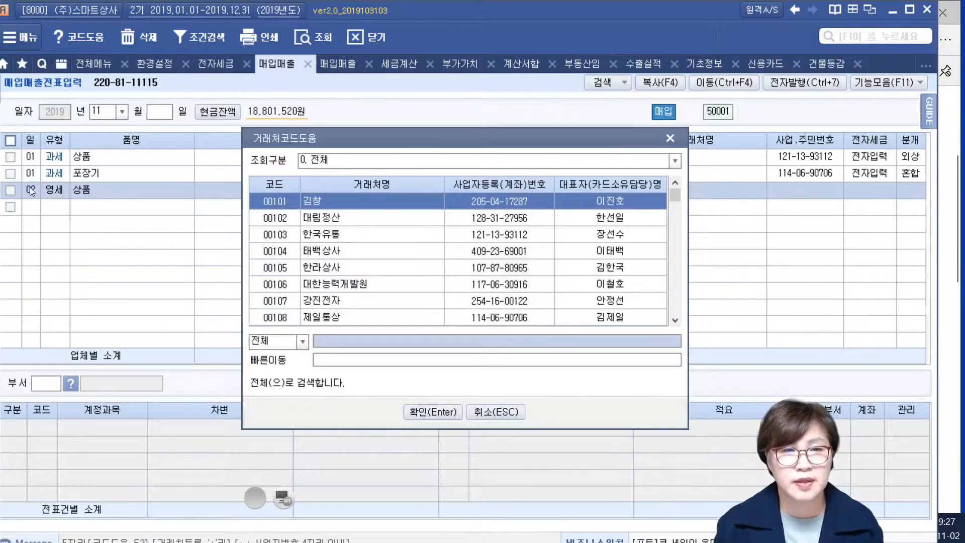
key("Down")
key("Return")
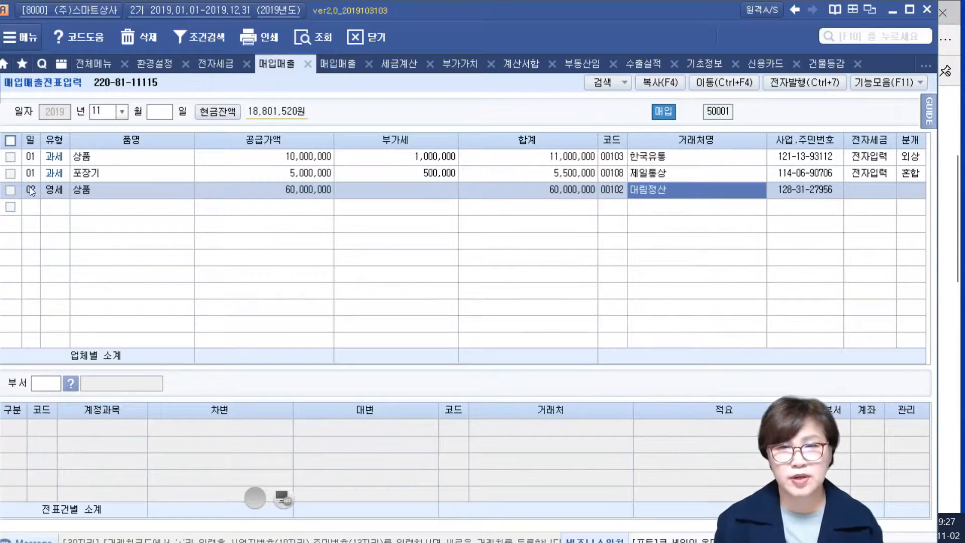
key("Return")
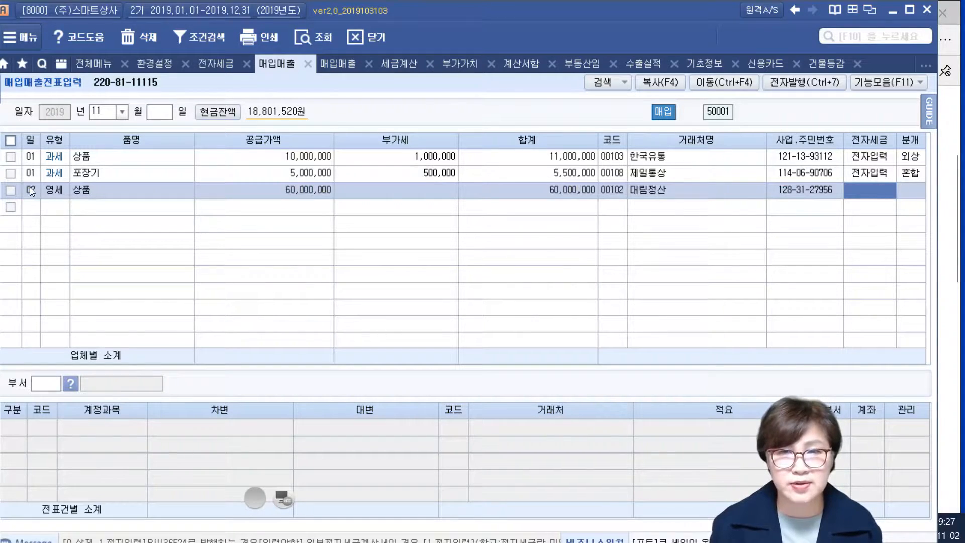
type("1")
key("Return")
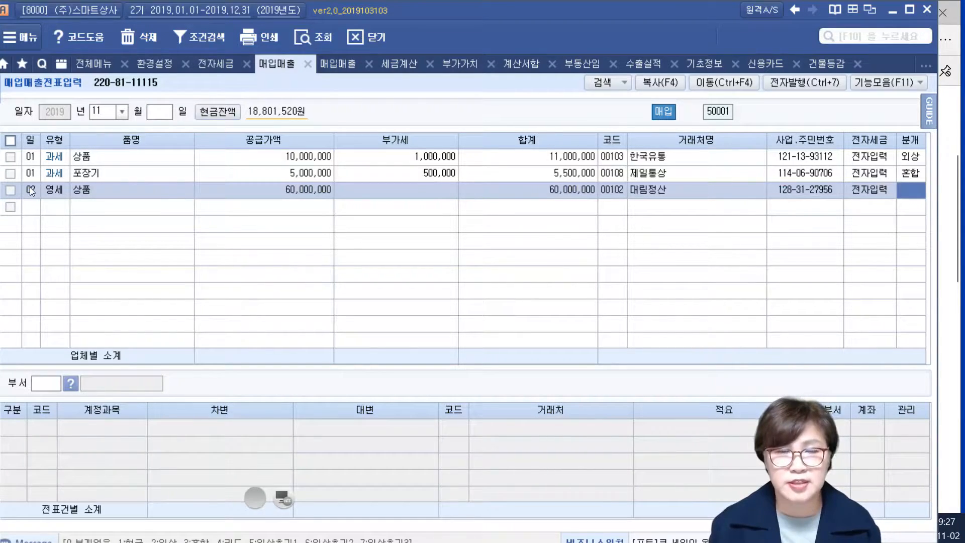
type("2")
key("Return")
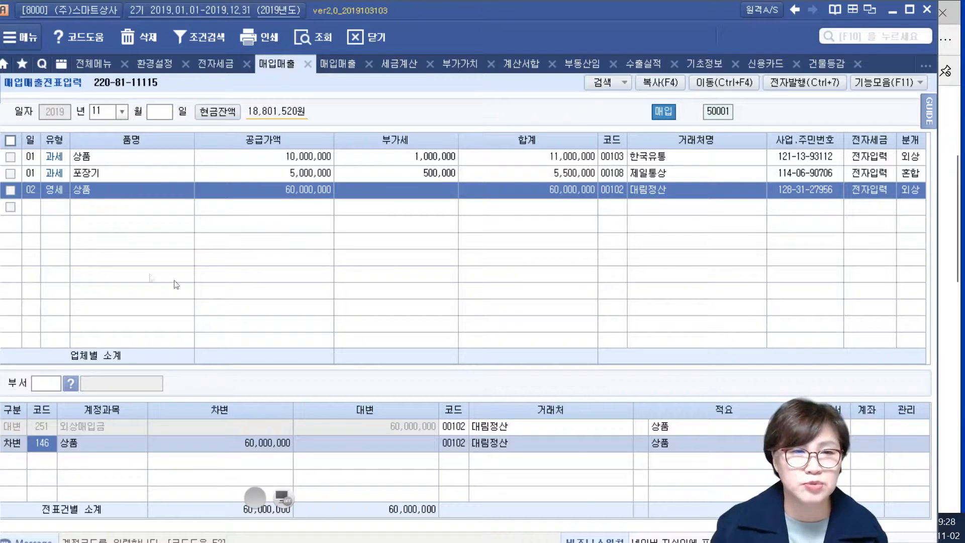
left_click(40, 210)
left_click(35, 194)
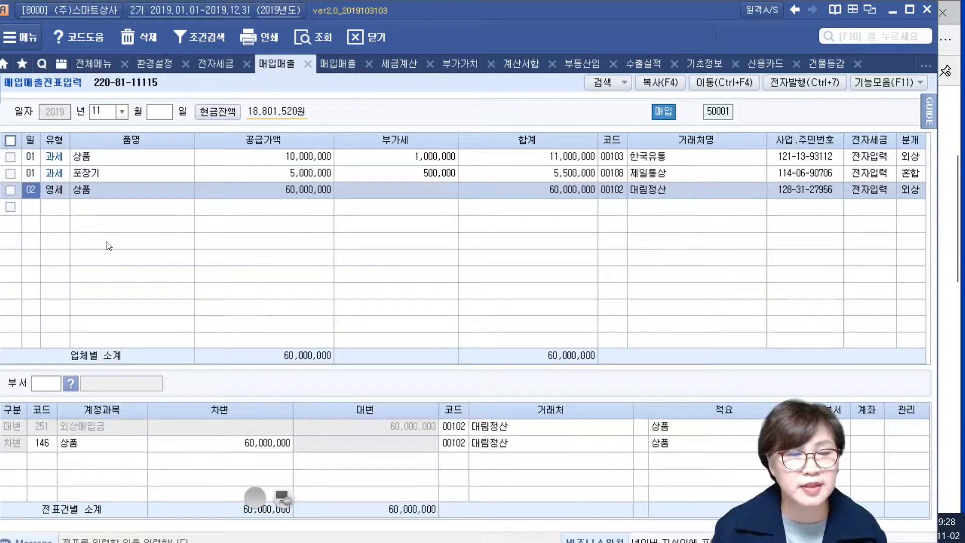
Step: Requery the November 매입매출장 and reload the 세금계산서합계표 to check the zero-rated purchase
left_click(336, 67)
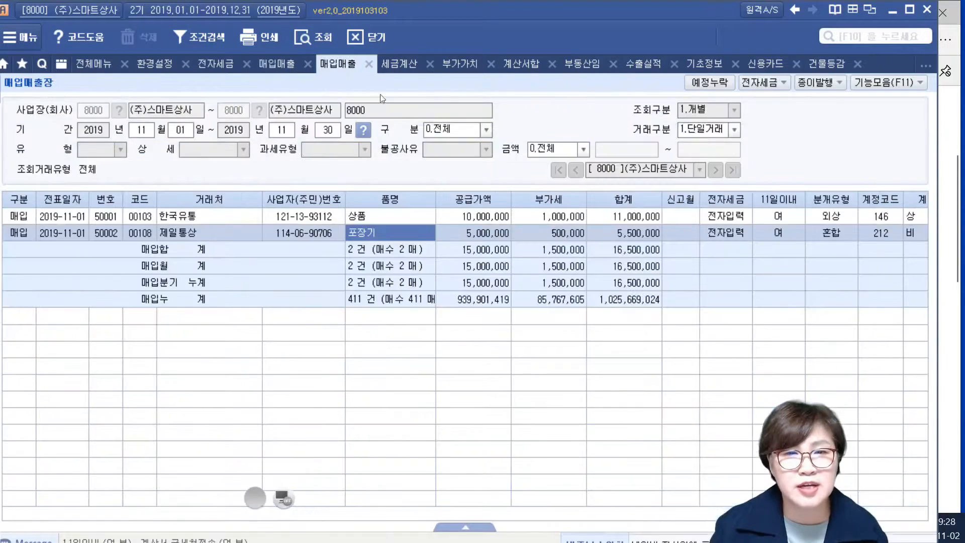
left_click(333, 36)
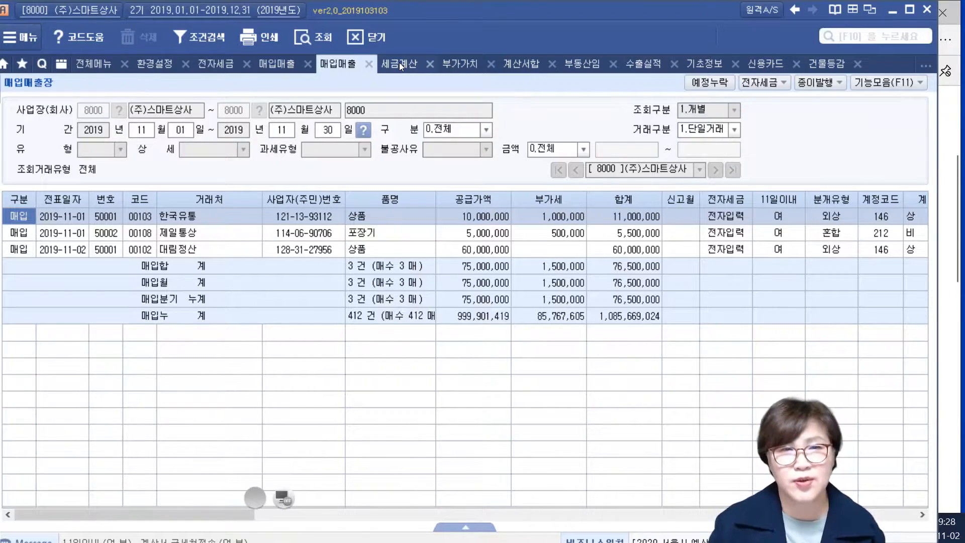
left_click(399, 62)
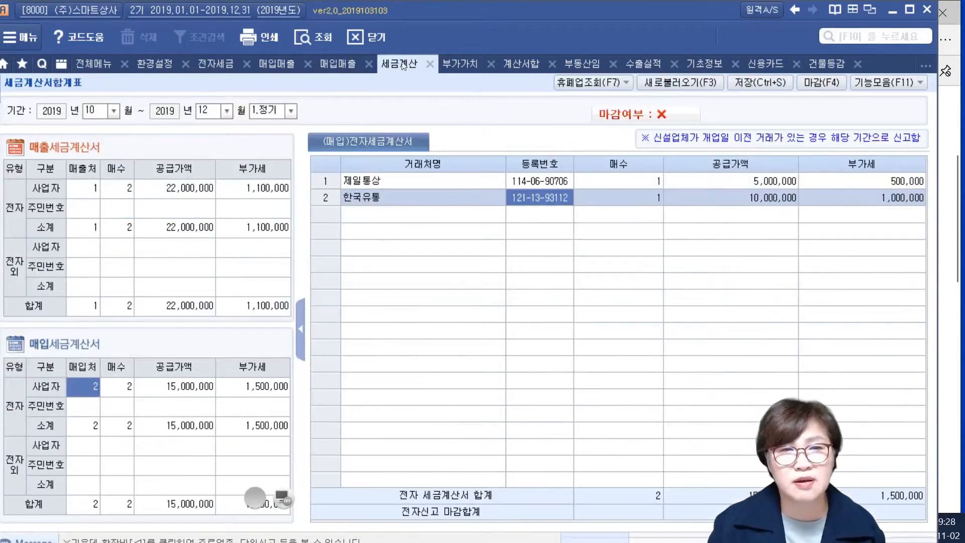
left_click(679, 89)
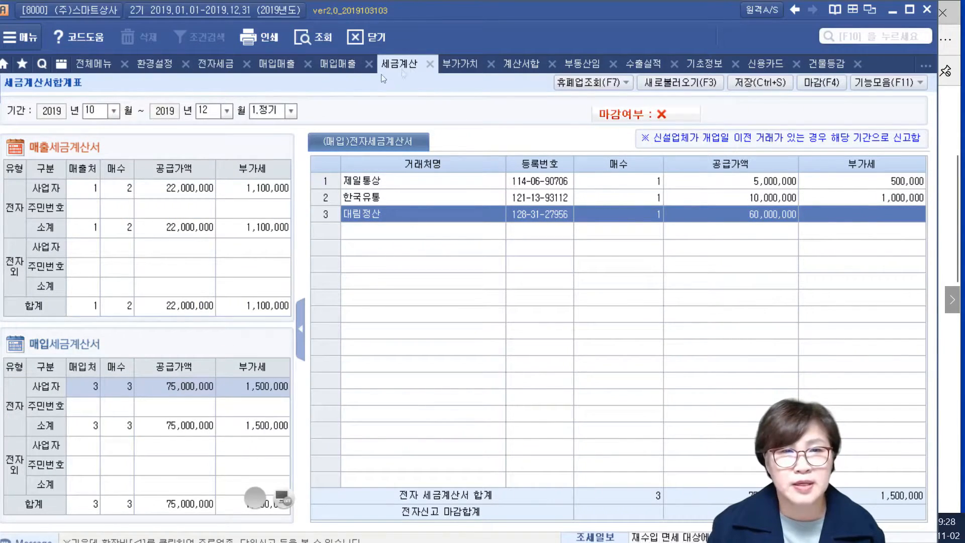
Step: Reload the 부가가치세신고서 from the vouchers and related forms, and check the source entries of row 10 (일반매입)
left_click(464, 70)
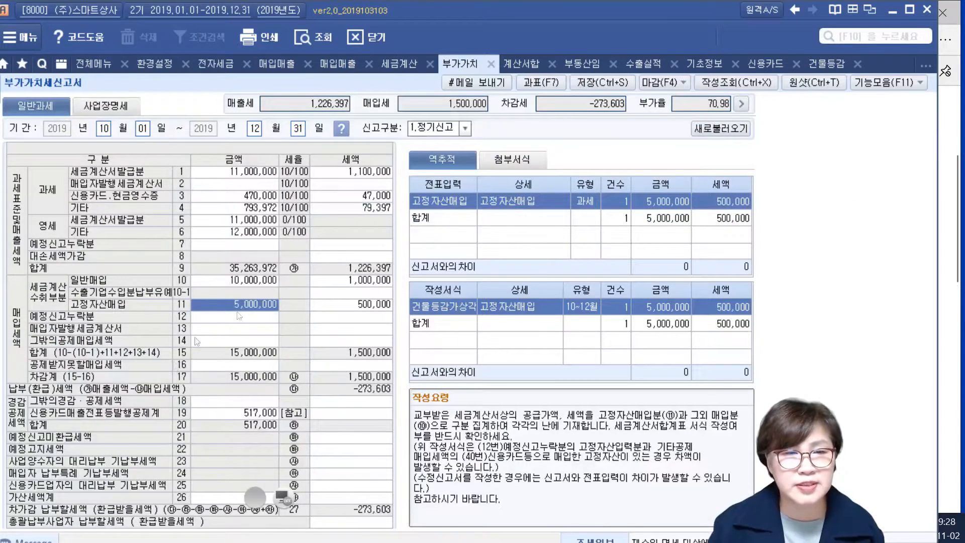
left_click(735, 130)
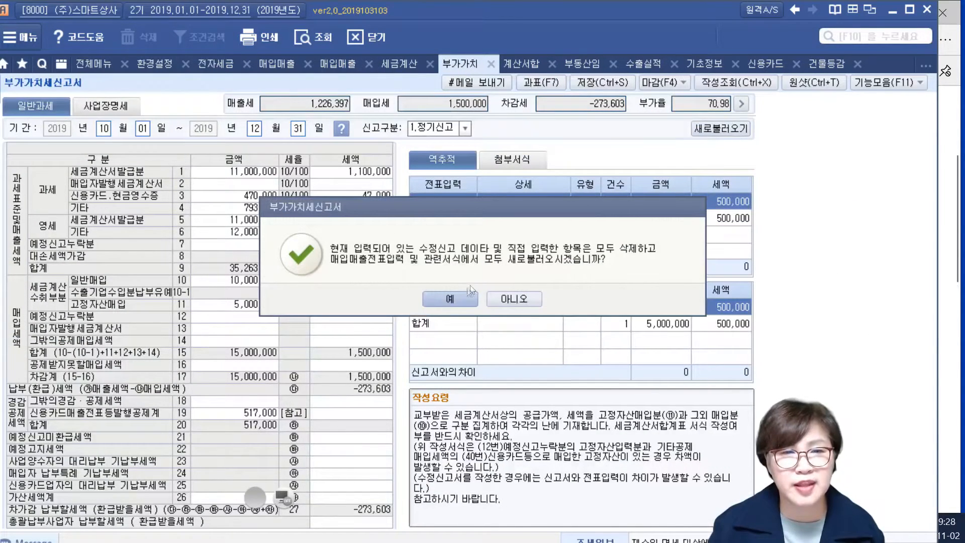
left_click(456, 300)
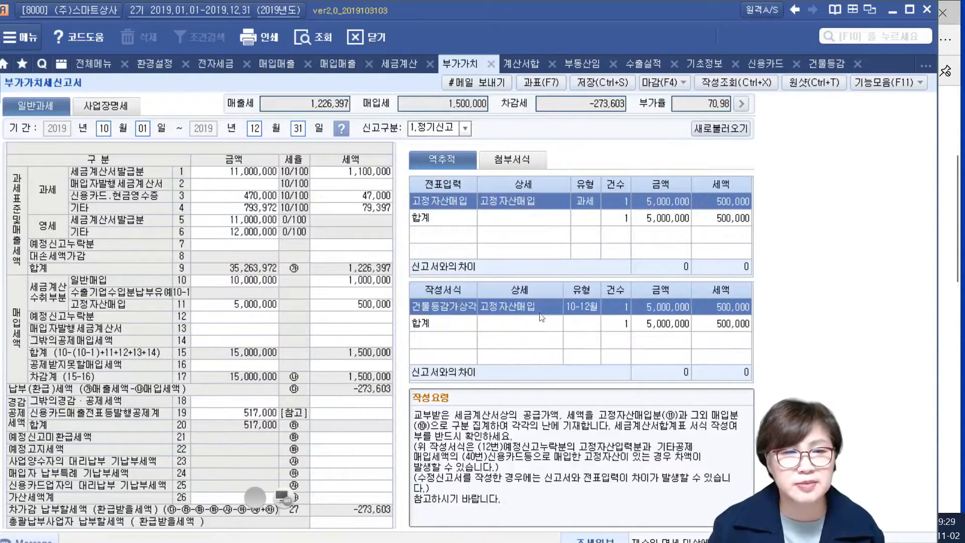
left_click(219, 283)
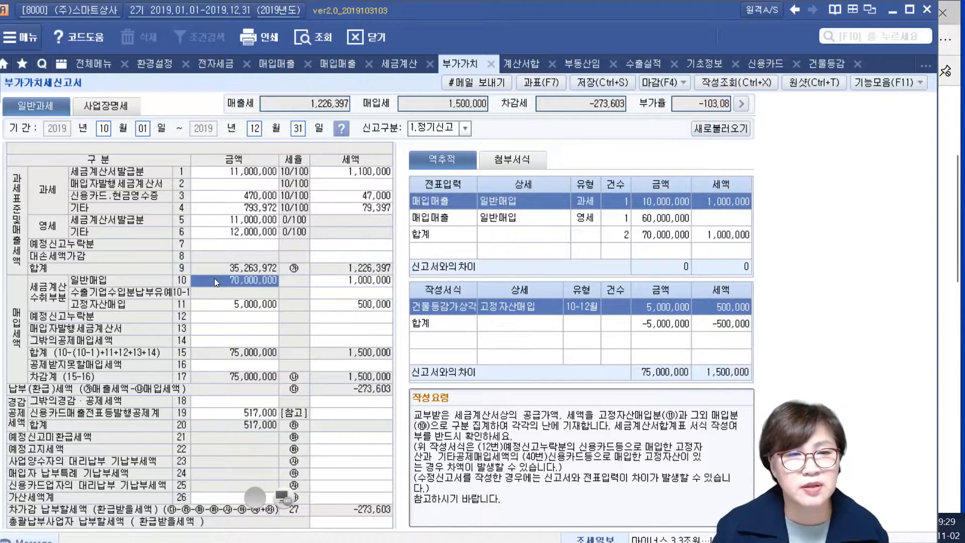
left_click(332, 284)
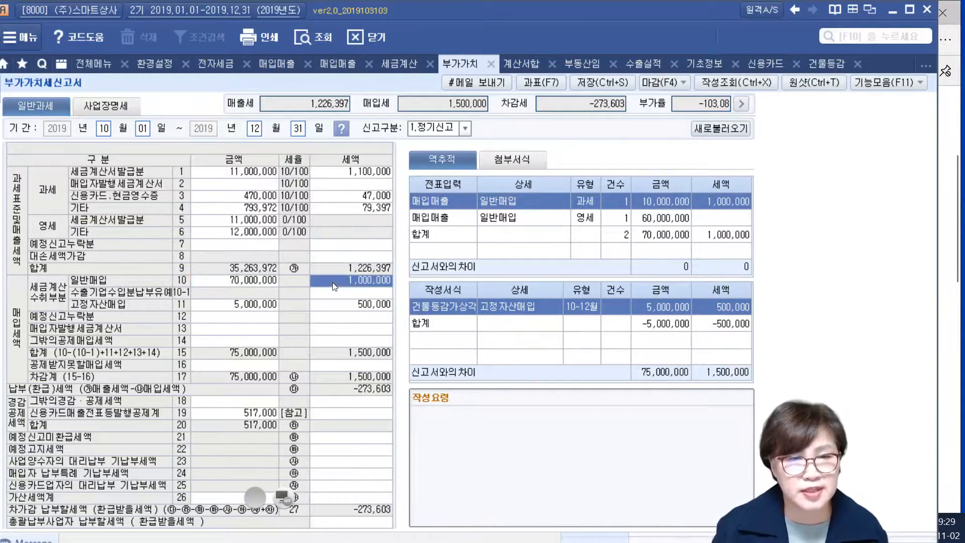
left_click(222, 282)
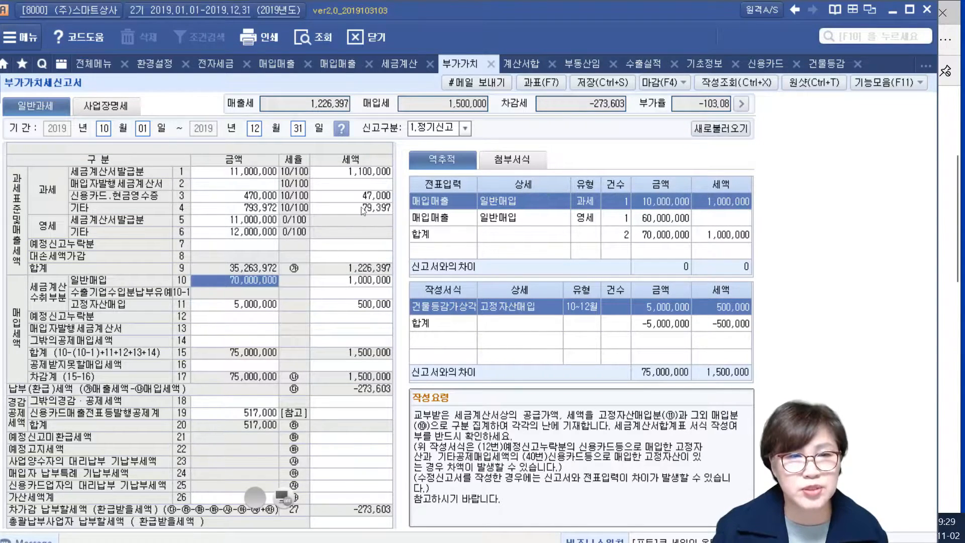
left_click(343, 285)
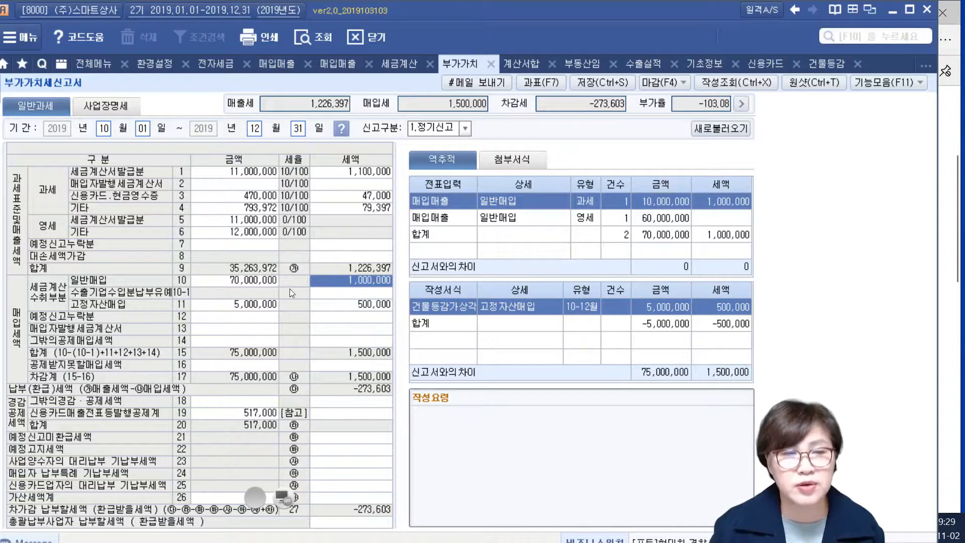
Step: Examine the 53.면세매입 invoice (계산서) on page 10 of the PDF and return to 매입매출전표입력
left_click(274, 64)
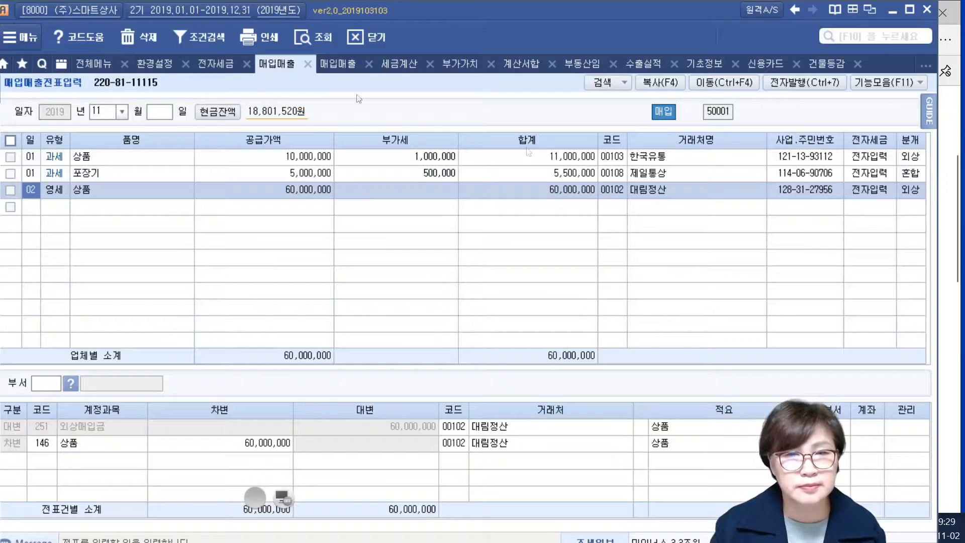
left_click(948, 366)
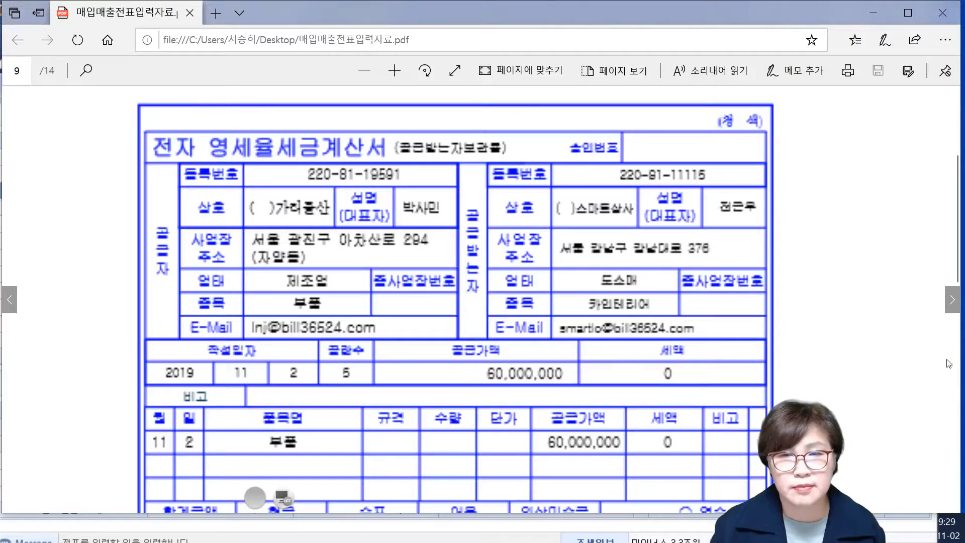
left_click(952, 301)
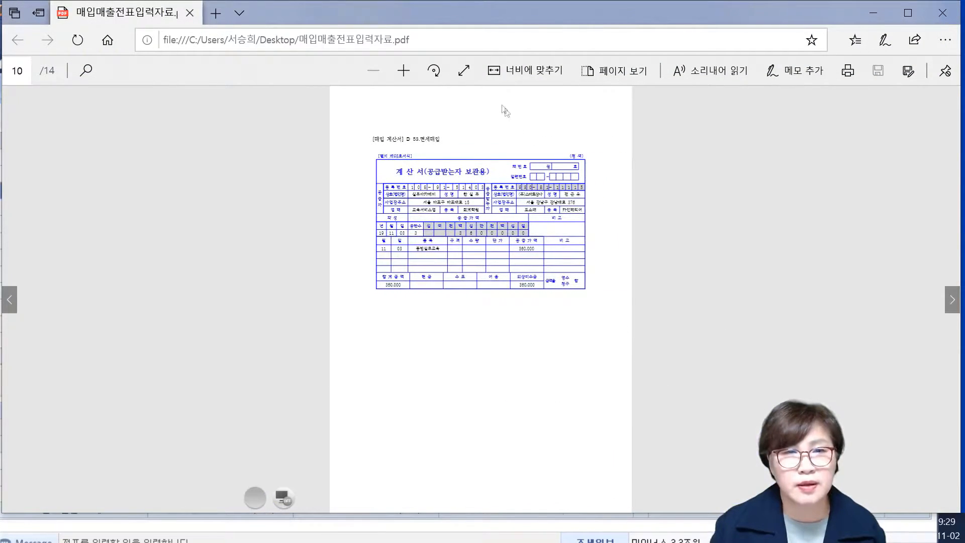
left_click(495, 69)
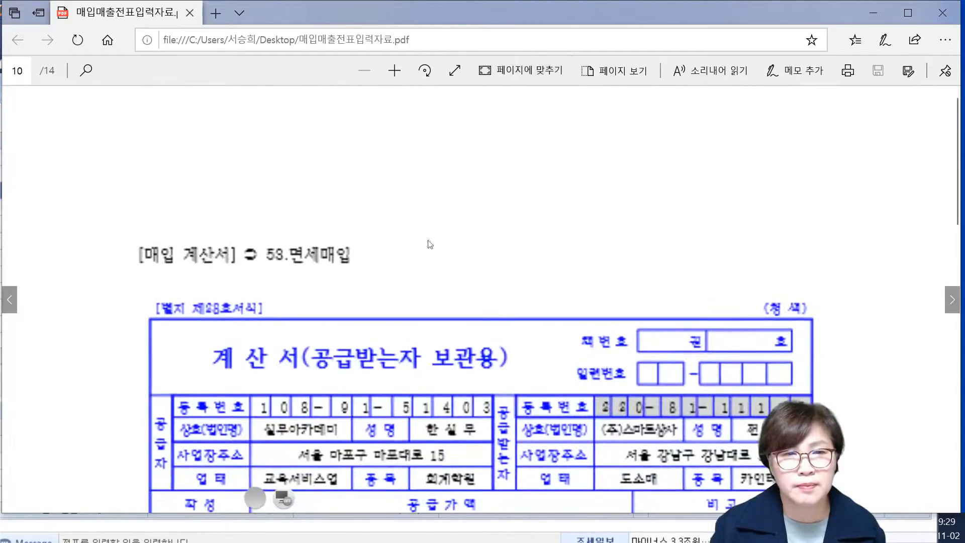
scroll(440, 287, "down", 3)
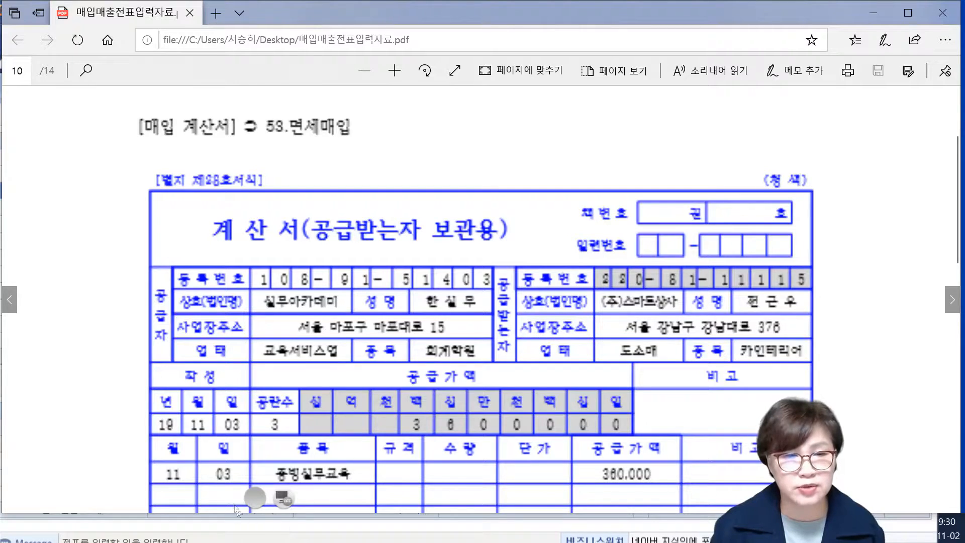
key("alt+Tab")
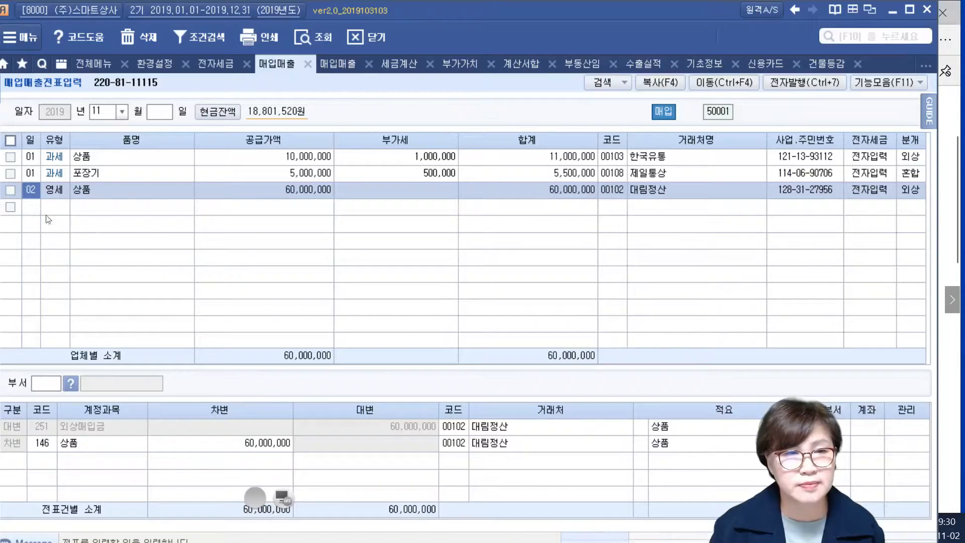
Step: Start a purchase line for day 03 with type 53.면세, item 교육 and a supply value of 380,000
left_click(33, 207)
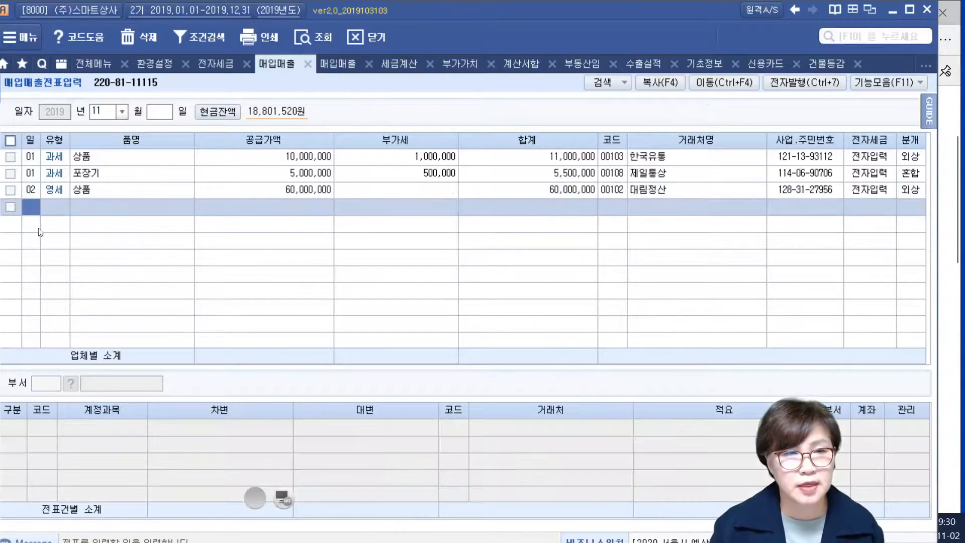
type("3")
key("Return")
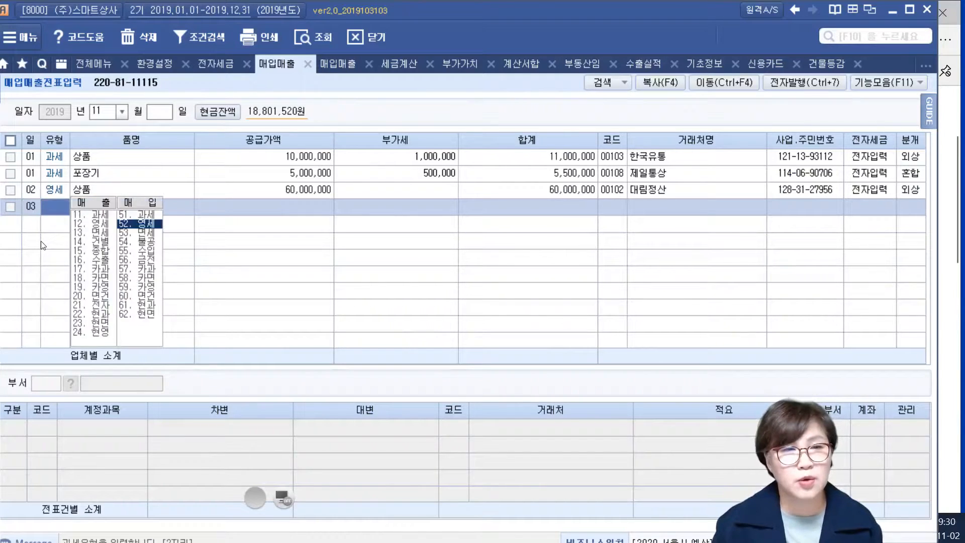
type("53")
key("Return")
type("교육")
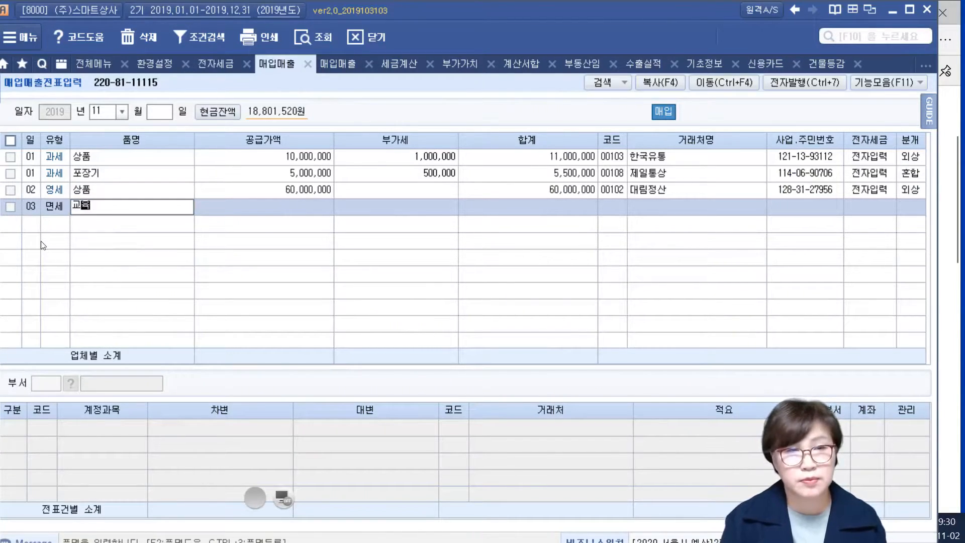
key("Return")
type("380")
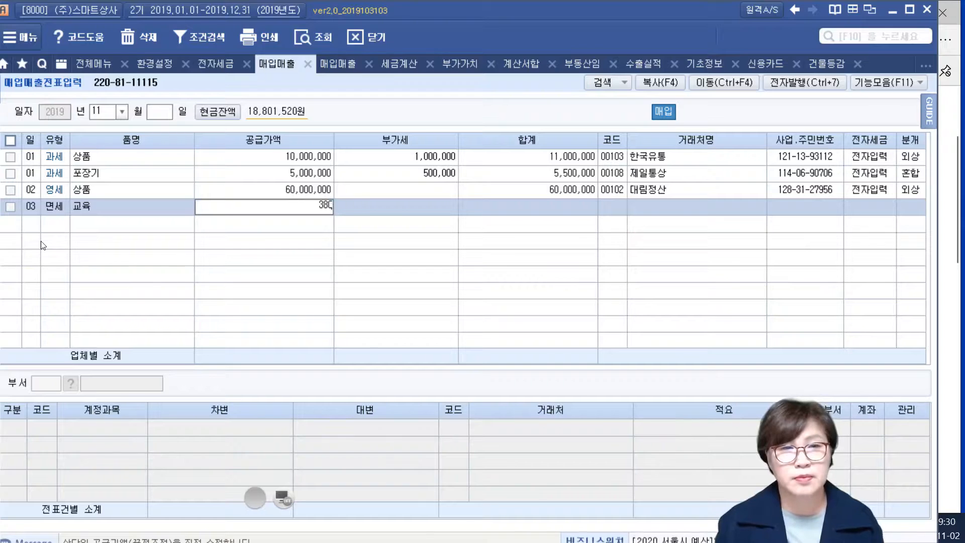
type(",000")
key("Return")
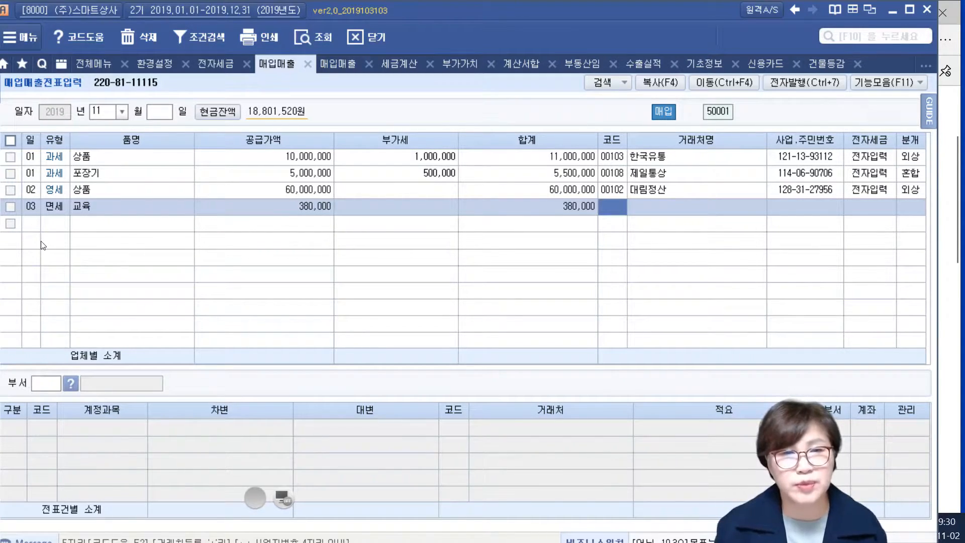
key("Return")
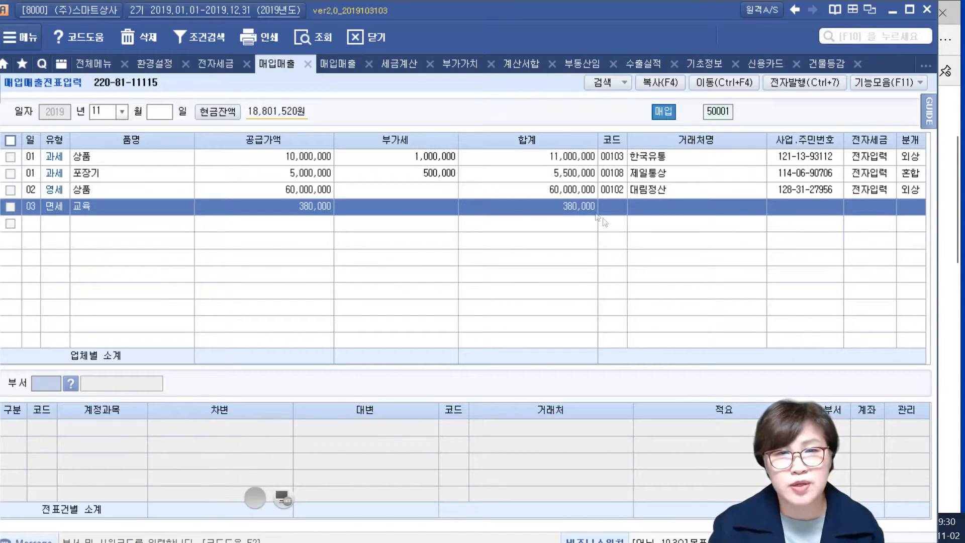
Step: Start registering a new vendor on the day 03 면세 purchase line
left_click(614, 208)
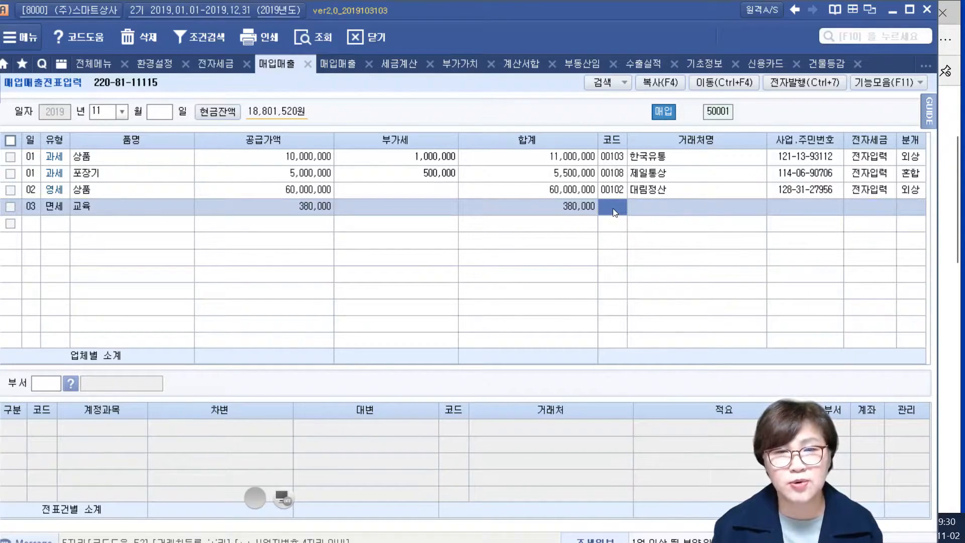
type("+")
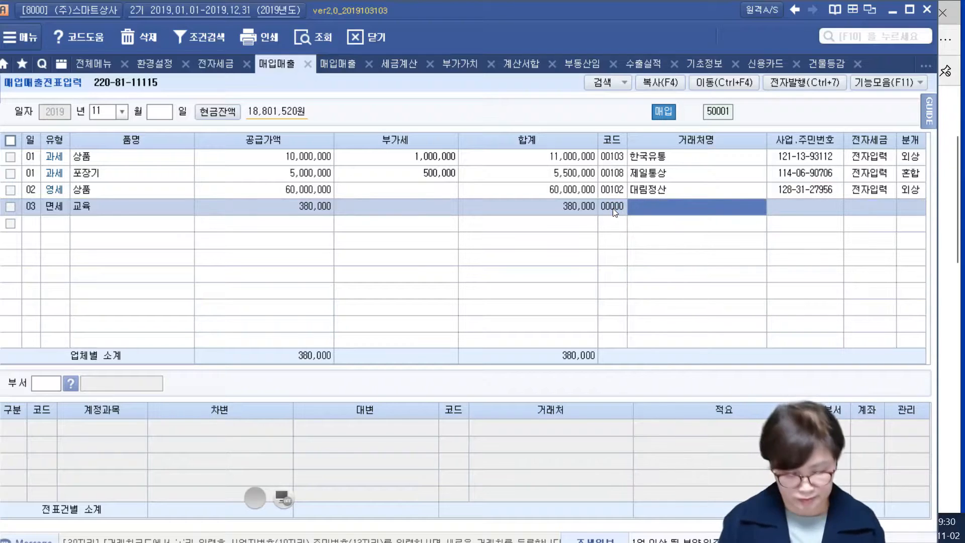
type("교육")
key("Return")
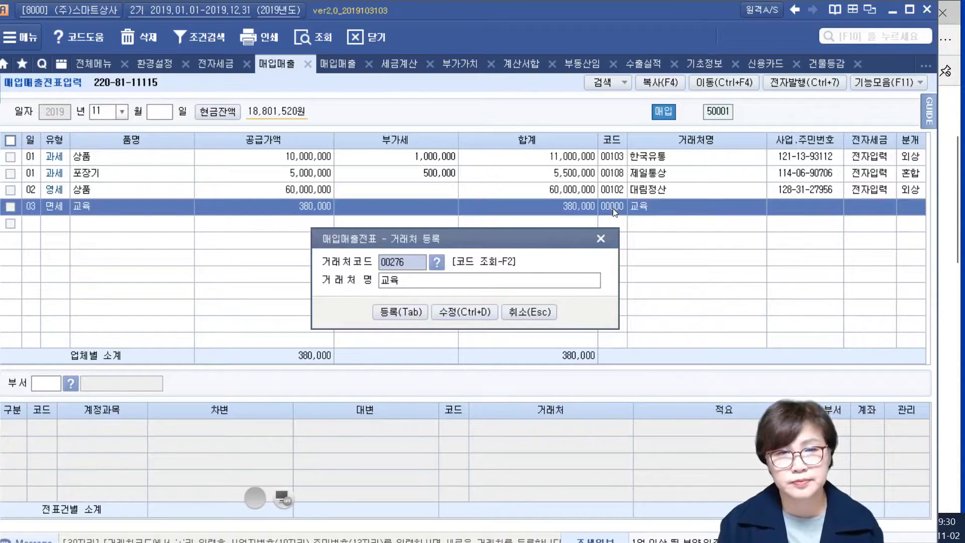
key("Escape")
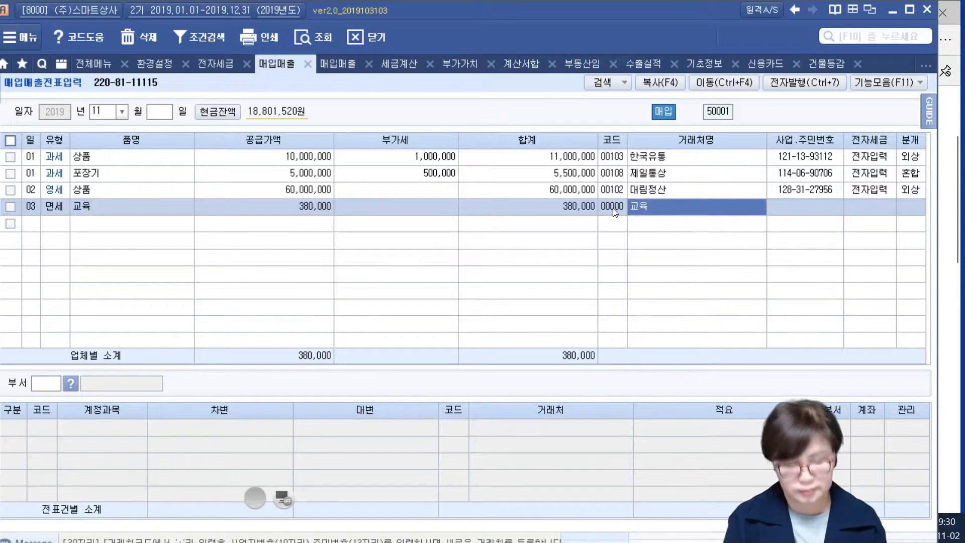
Step: Name the new vendor 학원, register it, and leave its business number and the 전자세금 field blank
type("학원")
key("Return")
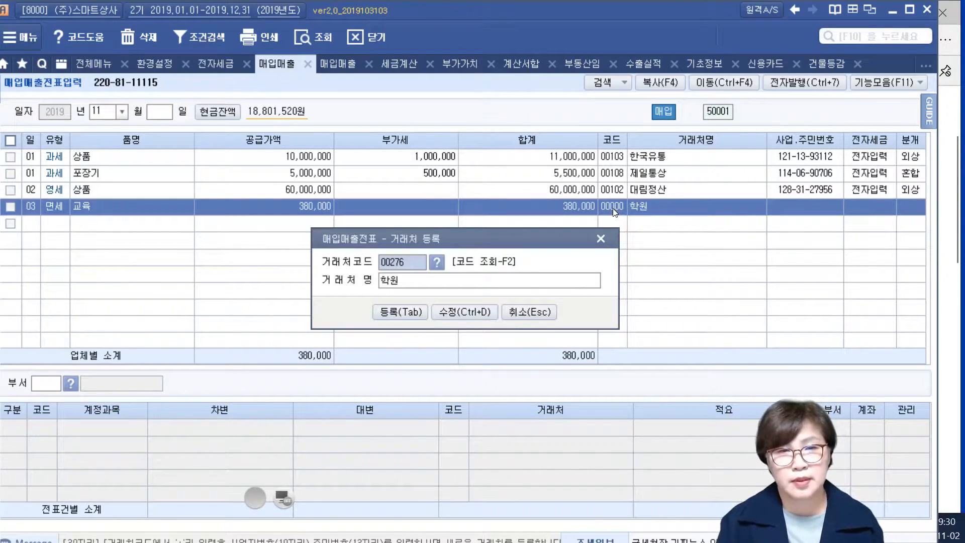
key("Tab")
key("Return")
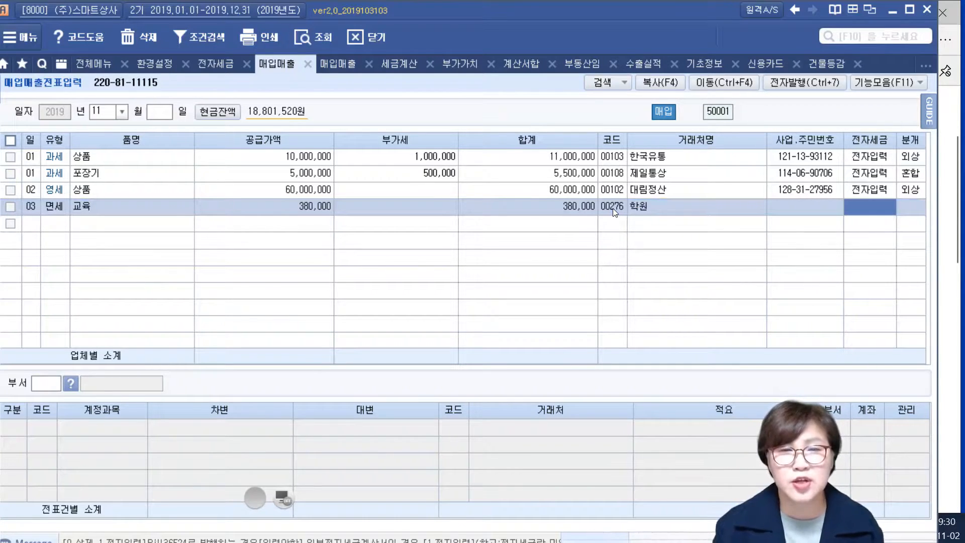
key("Return")
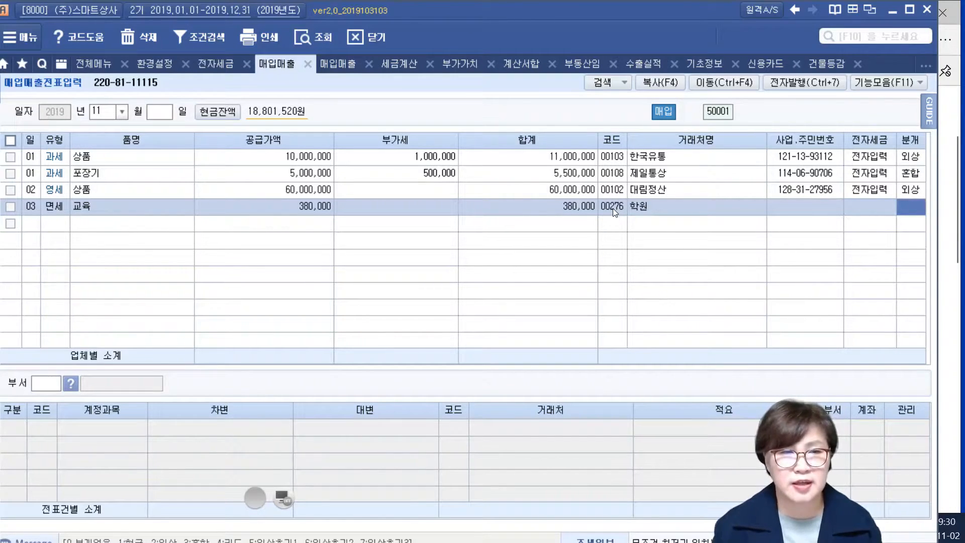
Step: Set the line's 분개 to 혼합, debiting 825 교육훈련비 and crediting 253 미지급금 for 380,000, and save the voucher
type("3")
key("Return")
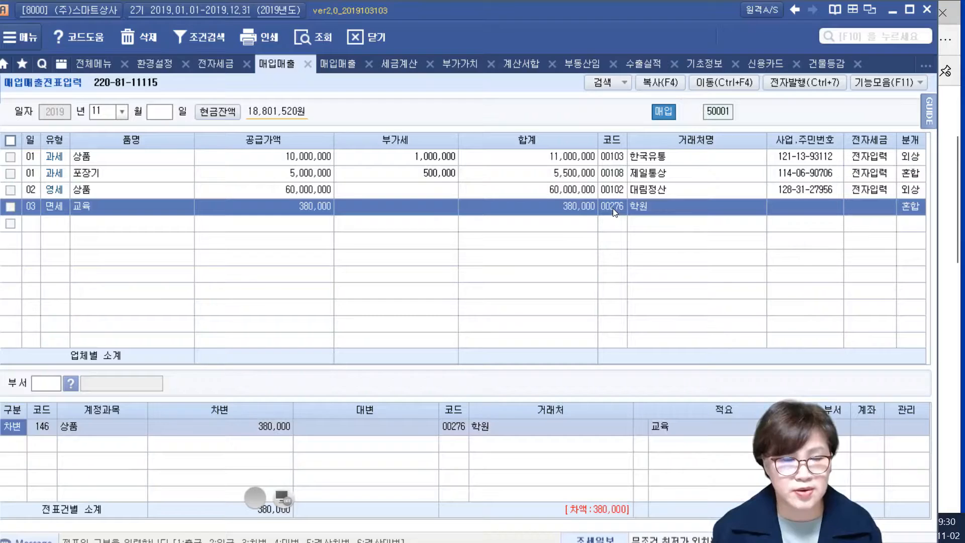
type("825")
key("Return")
key("Down")
type("4")
key("Return")
type("253")
key("Return")
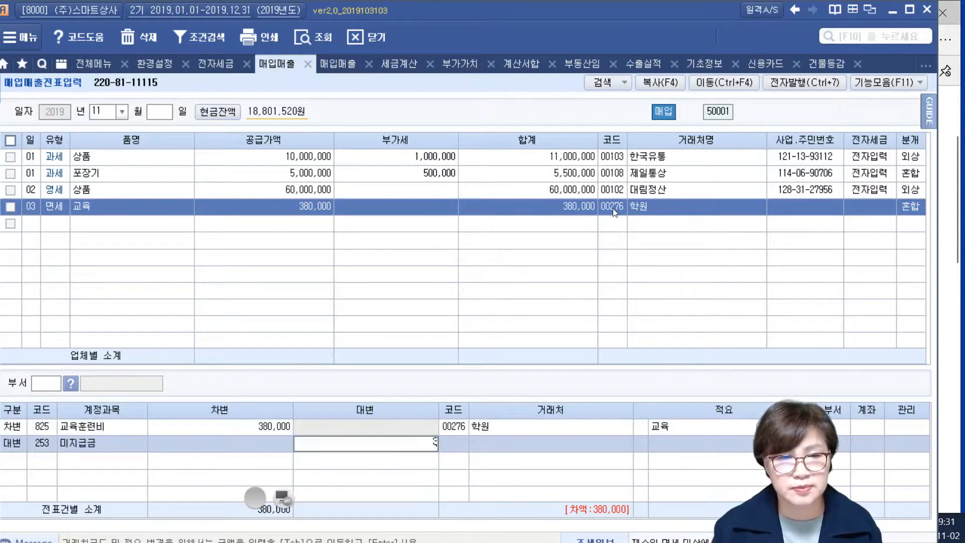
key("Return")
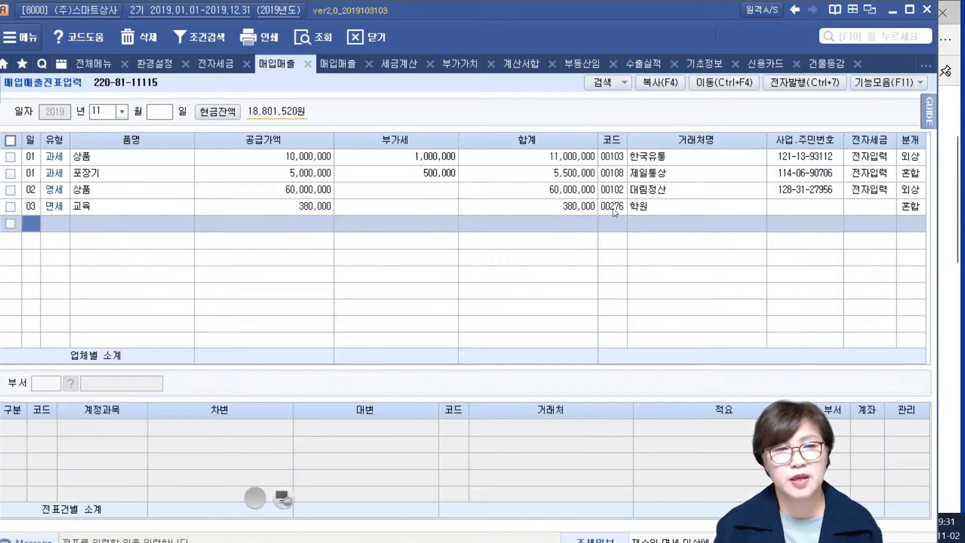
Step: Review the saved day 03 line's vendor and 전자세금 fields, and requery the 매입매출장 to check the exempt purchase
key("Return")
key("Return")
key("Return")
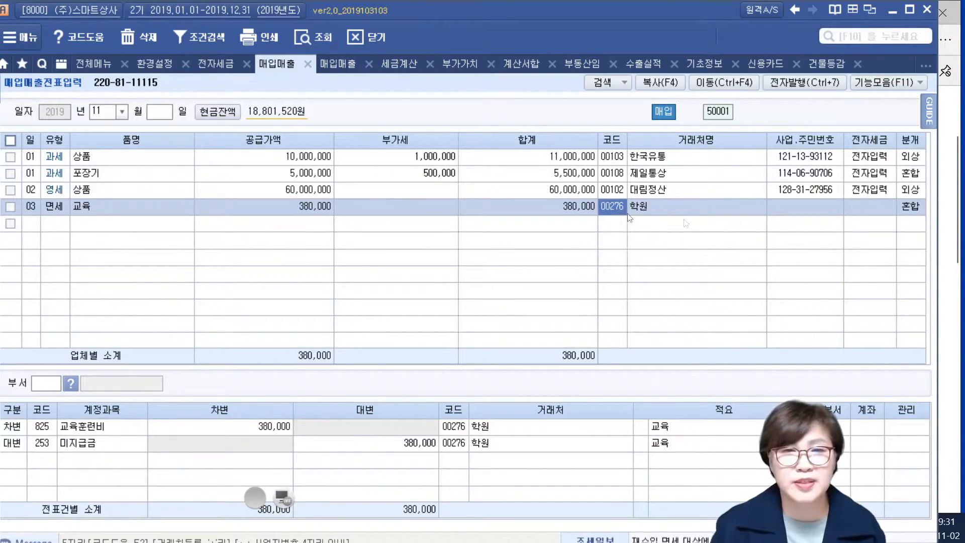
key("Return")
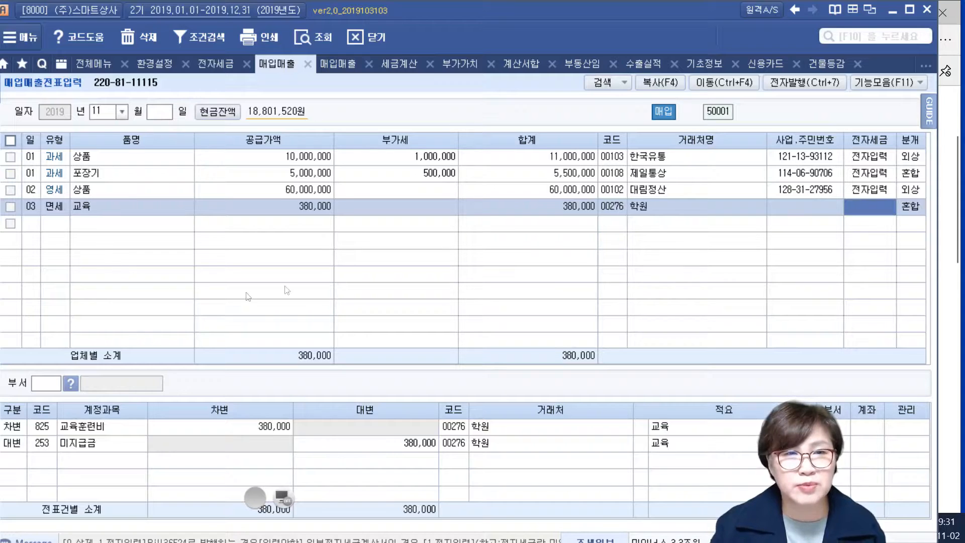
left_click(327, 65)
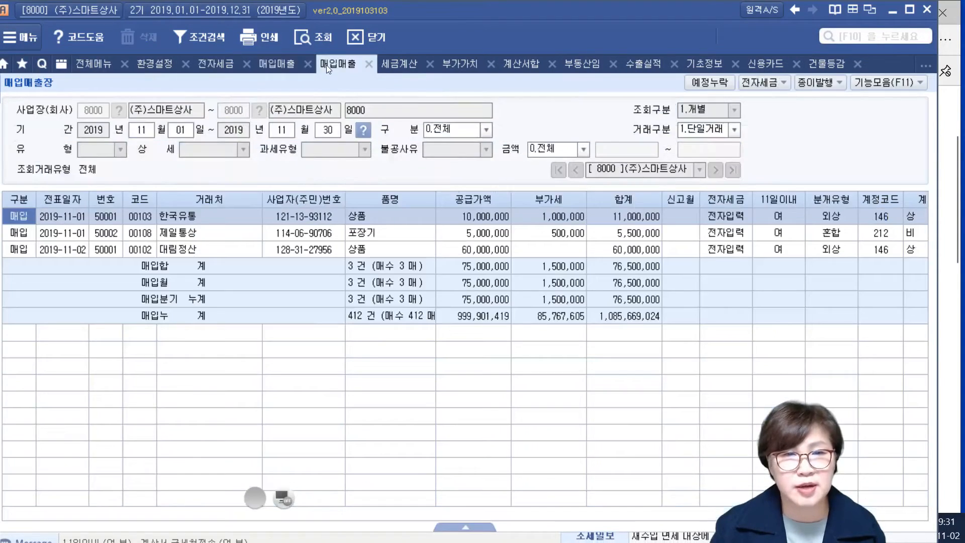
left_click(318, 37)
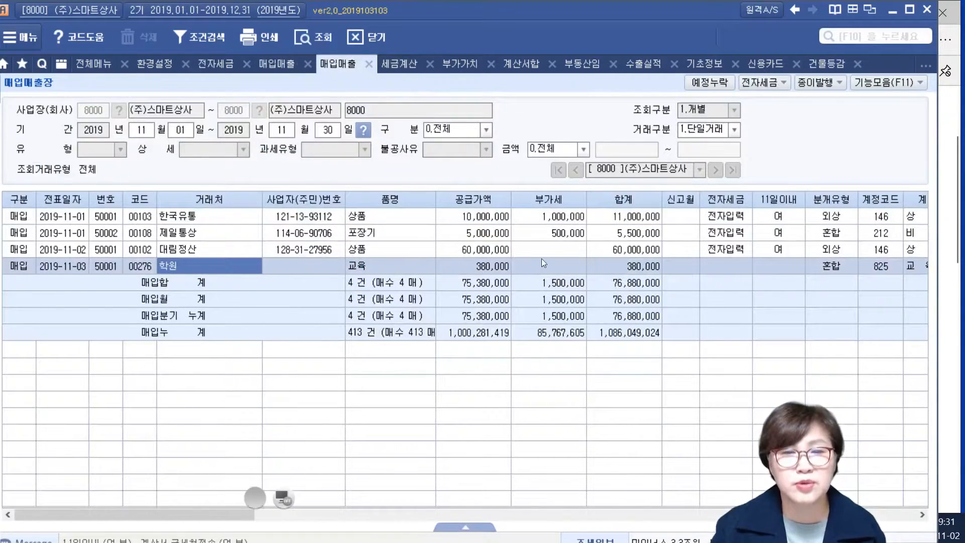
Step: Open the 계산서합계표, reload it, and show the 전자 외 purchase invoices from 사업자 vendors
left_click(92, 65)
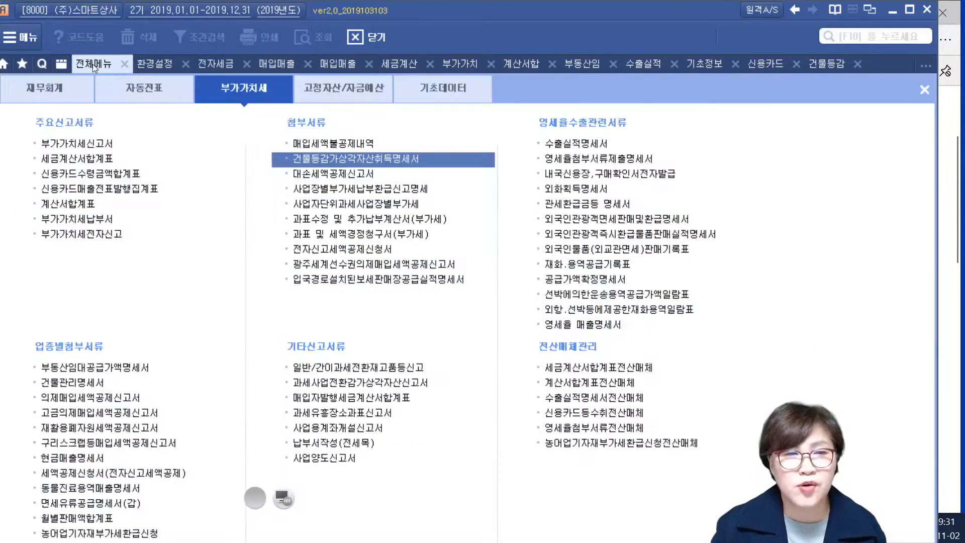
left_click(67, 204)
left_click(659, 84)
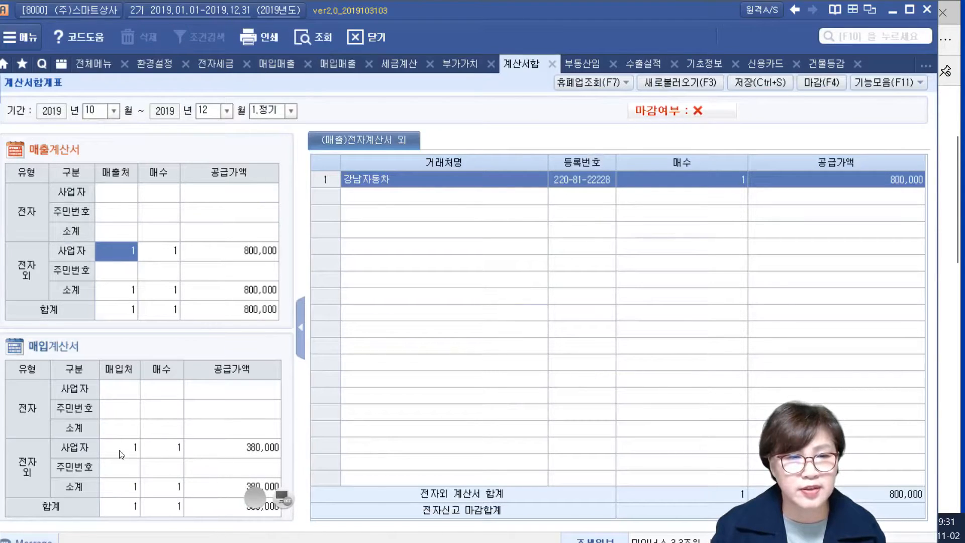
left_click(139, 449)
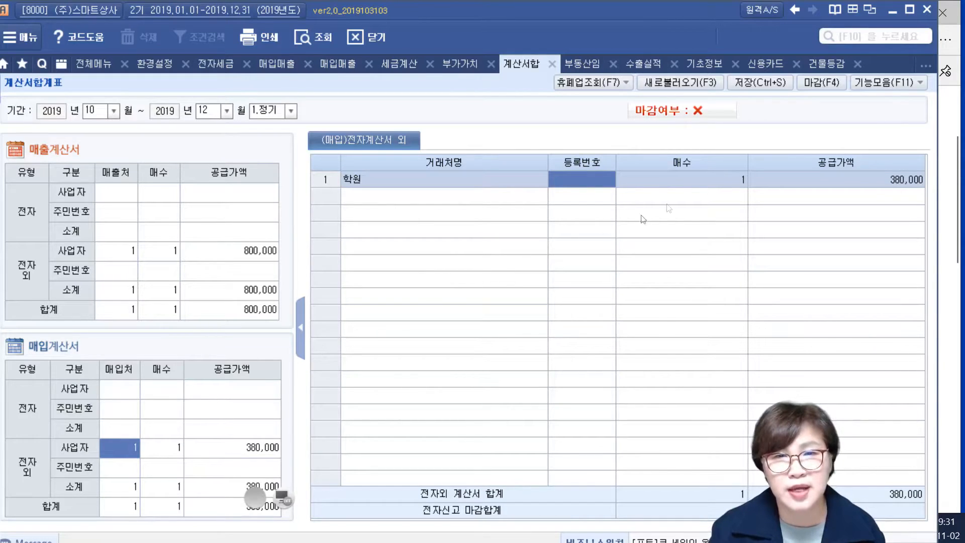
Step: Reload the October to December 부가가치세신고서 with the current voucher data
left_click(450, 64)
left_click(722, 128)
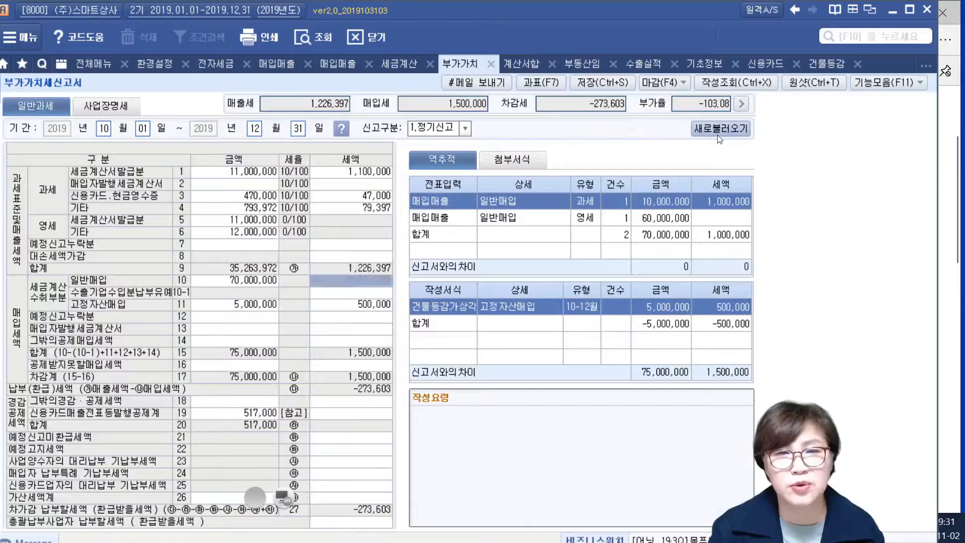
left_click(449, 300)
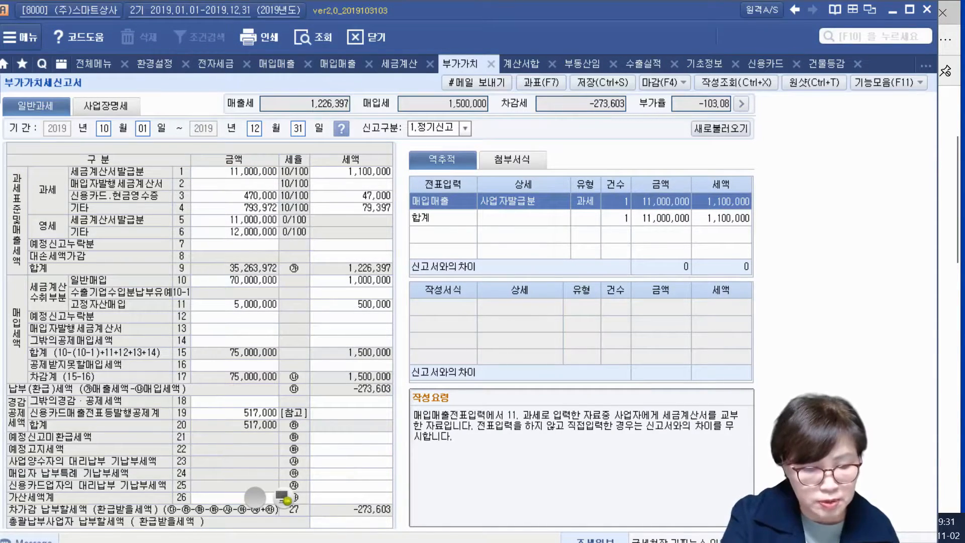
mouse_move(194, 275)
left_mouse_down()
mouse_move(166, 329)
mouse_move(191, 372)
mouse_move(198, 279)
mouse_move(168, 279)
left_mouse_up()
left_click_drag(147, 382, 395, 383)
mouse_move(171, 276)
left_mouse_down()
mouse_move(396, 286)
mouse_move(391, 372)
left_mouse_up()
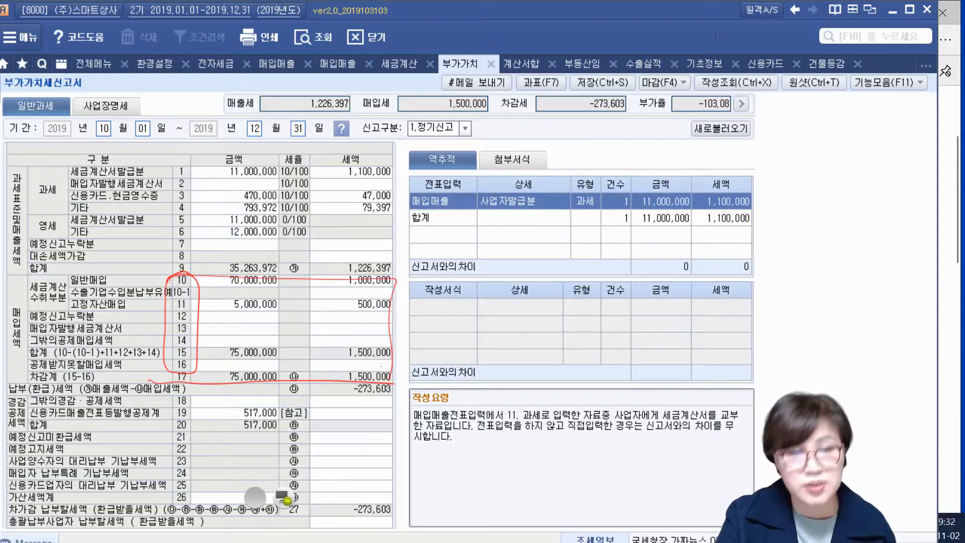
mouse_move(405, 336)
left_mouse_down()
mouse_move(411, 353)
mouse_move(438, 351)
left_mouse_up()
left_click_drag(455, 327, 451, 335)
mouse_move(455, 342)
left_mouse_down()
mouse_move(461, 353)
mouse_move(501, 347)
left_mouse_up()
left_click_drag(523, 313, 518, 358)
mouse_move(528, 336)
left_mouse_down()
mouse_move(575, 352)
mouse_move(613, 337)
left_mouse_up()
left_click_drag(646, 316, 637, 354)
left_click_drag(706, 317, 677, 355)
left_click_drag(676, 322, 714, 359)
left_click_drag(413, 371, 725, 379)
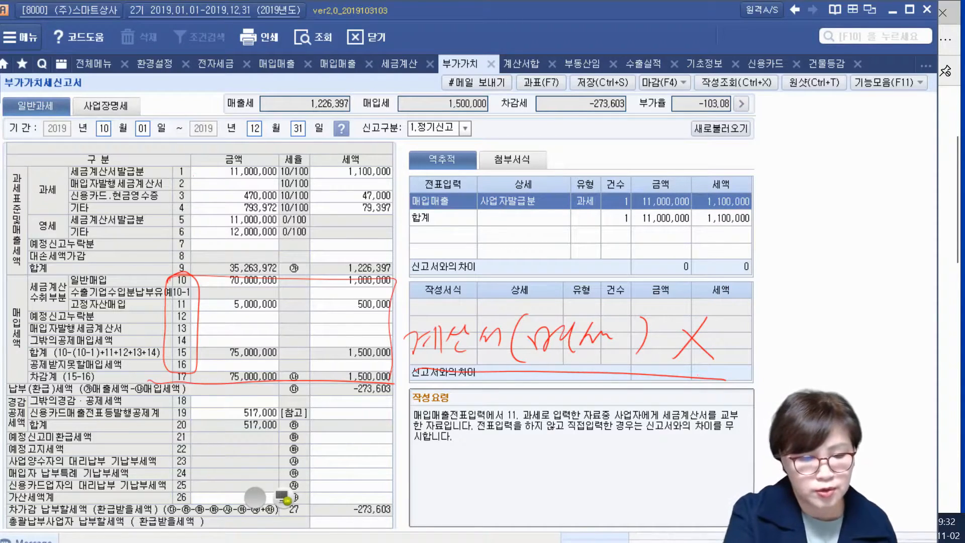
mouse_move(204, 164)
left_mouse_down()
mouse_move(159, 263)
mouse_move(381, 272)
mouse_move(252, 167)
mouse_move(183, 200)
left_mouse_up()
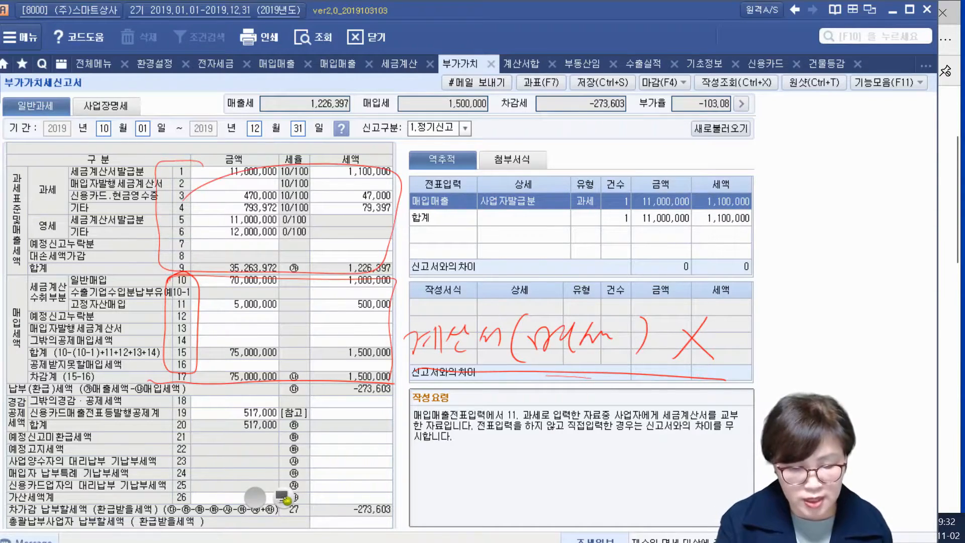
left_click(285, 498)
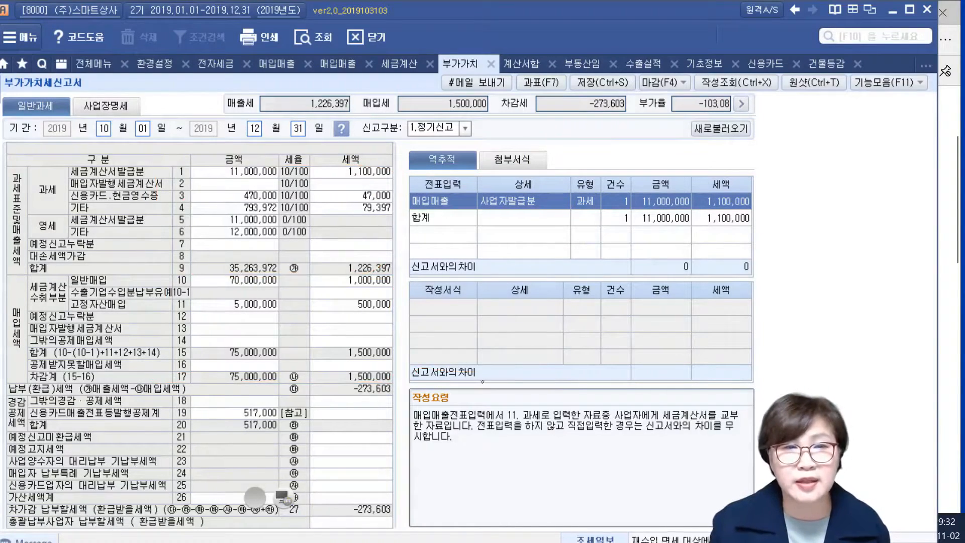
Step: Check rows 84 (계산서발급금액) and 85 (계산서수취금액) in the return's 과세표준명세, and close it
left_click(541, 83)
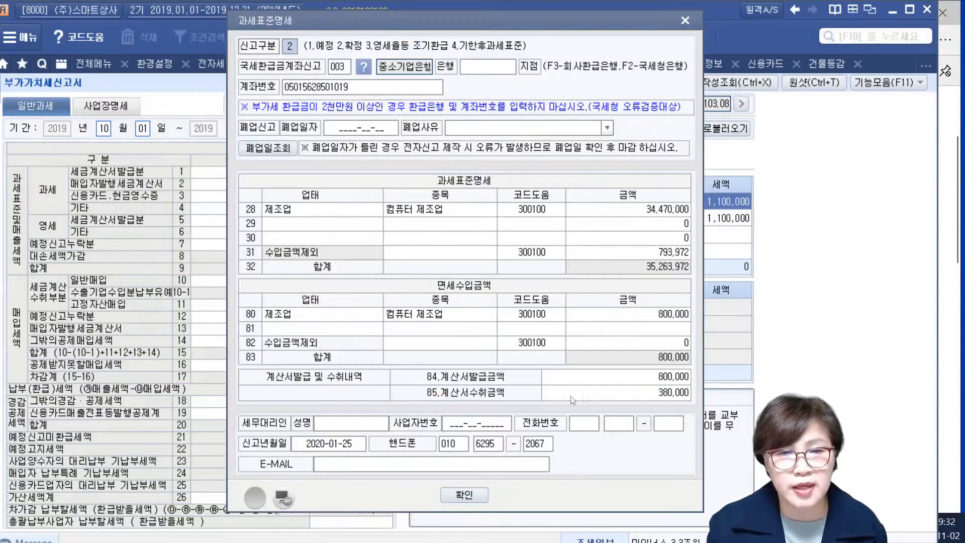
left_click(620, 395)
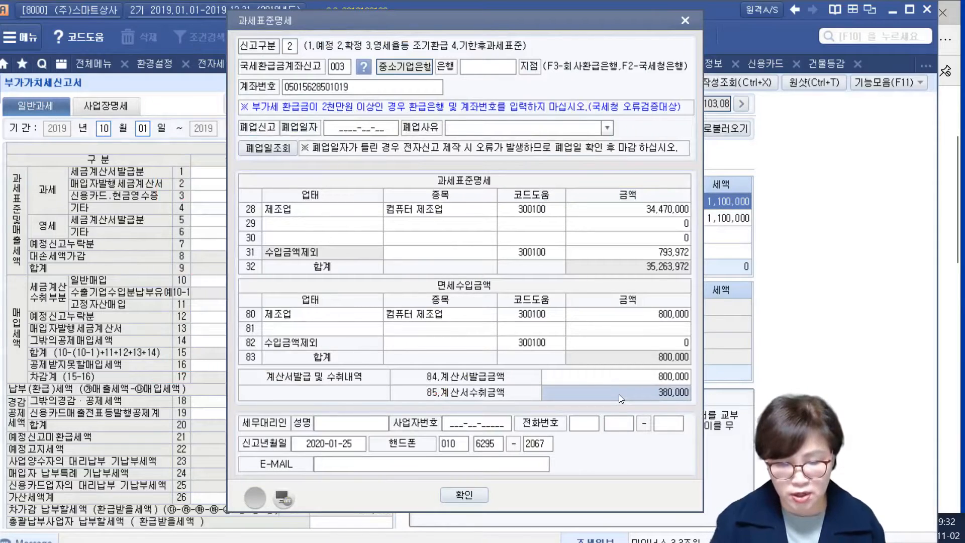
left_click(279, 494)
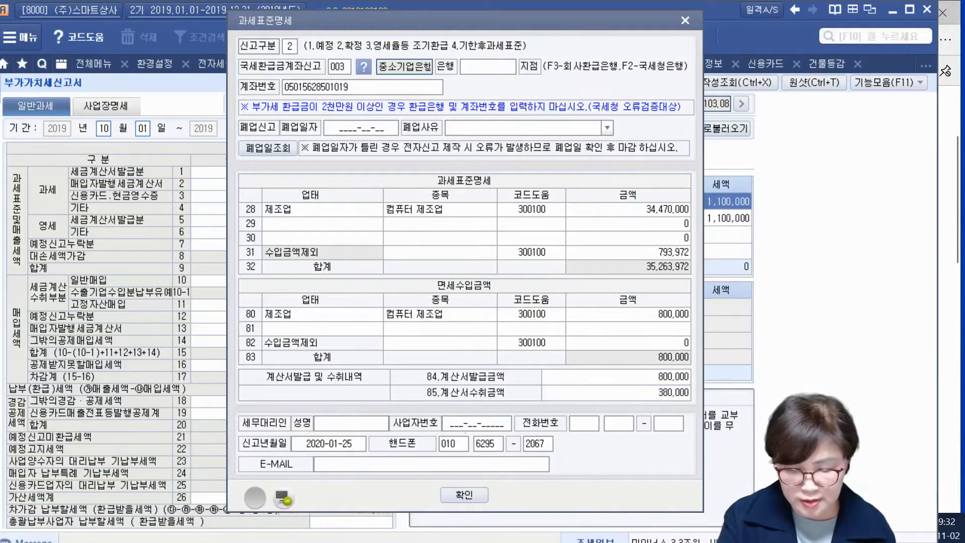
mouse_move(305, 392)
left_mouse_down()
mouse_move(435, 356)
mouse_move(696, 377)
mouse_move(428, 410)
mouse_move(317, 402)
left_mouse_up()
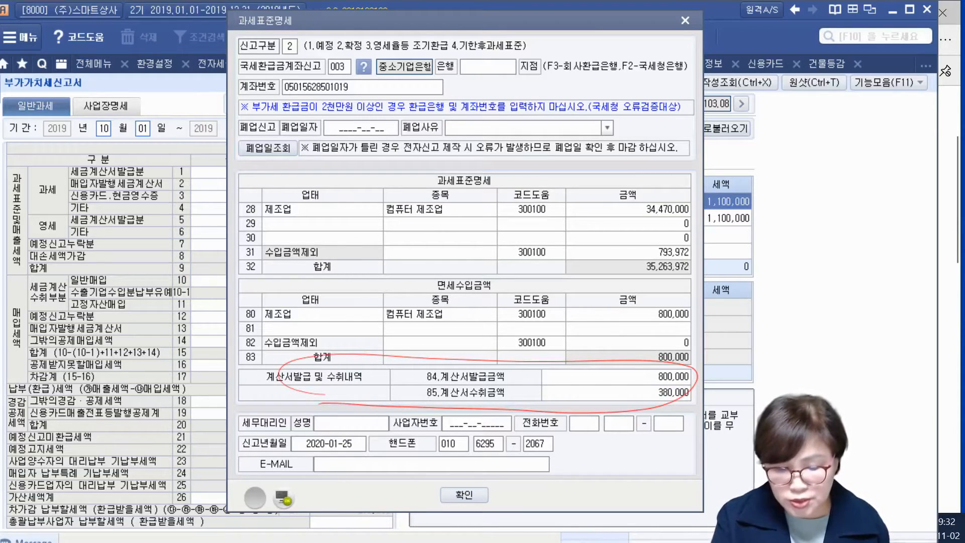
mouse_move(423, 390)
left_mouse_down()
mouse_move(643, 387)
mouse_move(644, 356)
mouse_move(637, 372)
mouse_move(470, 404)
mouse_move(685, 403)
left_mouse_up()
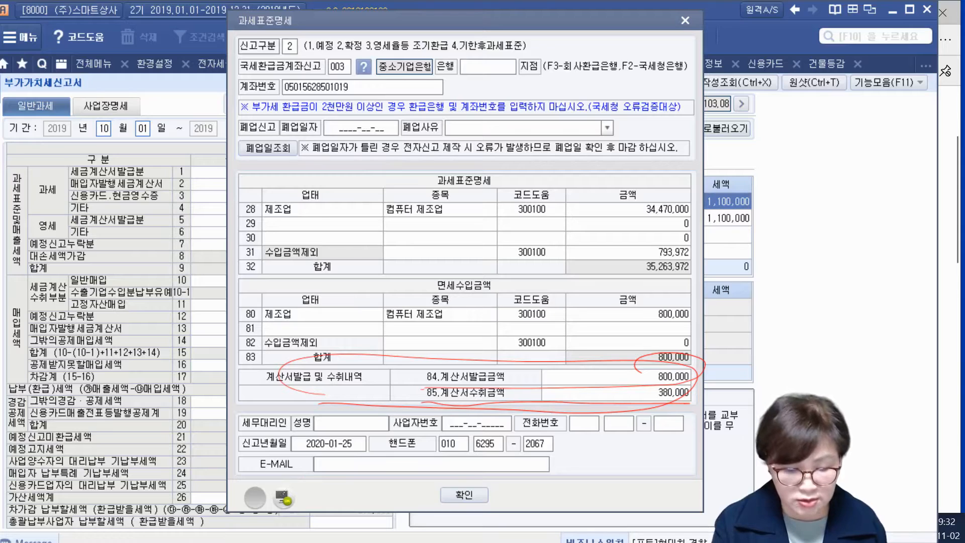
left_click(281, 499)
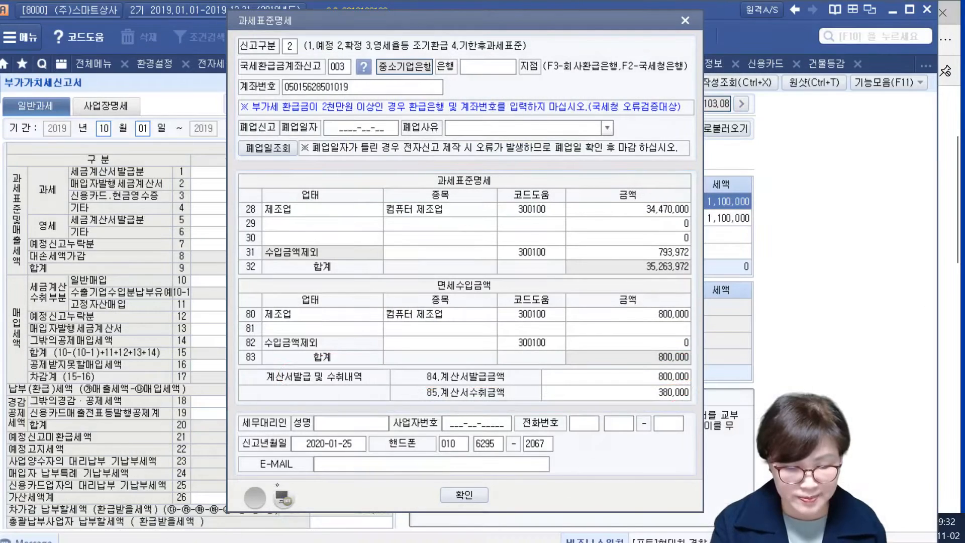
left_click(463, 494)
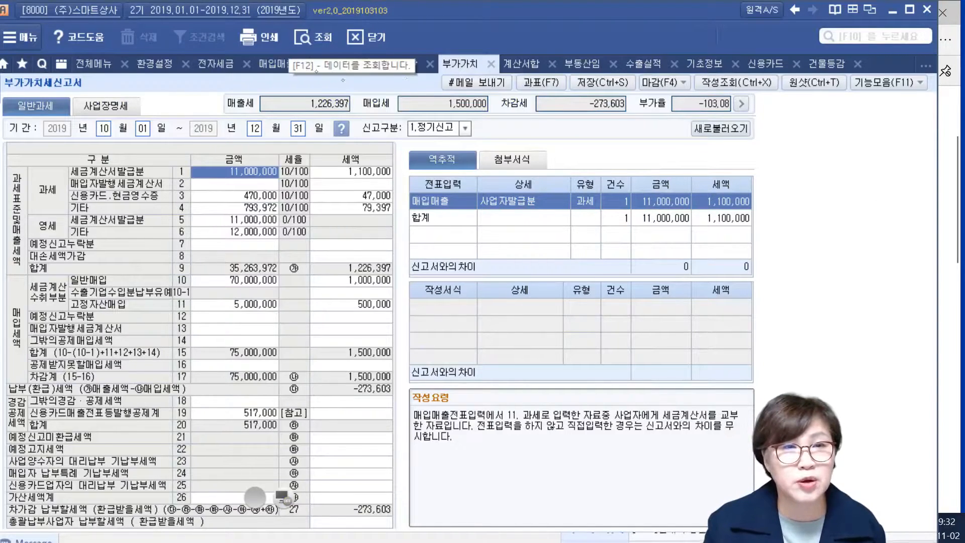
Step: Go back to 매입매출전표입력, then switch to the PDF handout's page 11 on 54.불공매입 and fit it to the page width
left_click(274, 64)
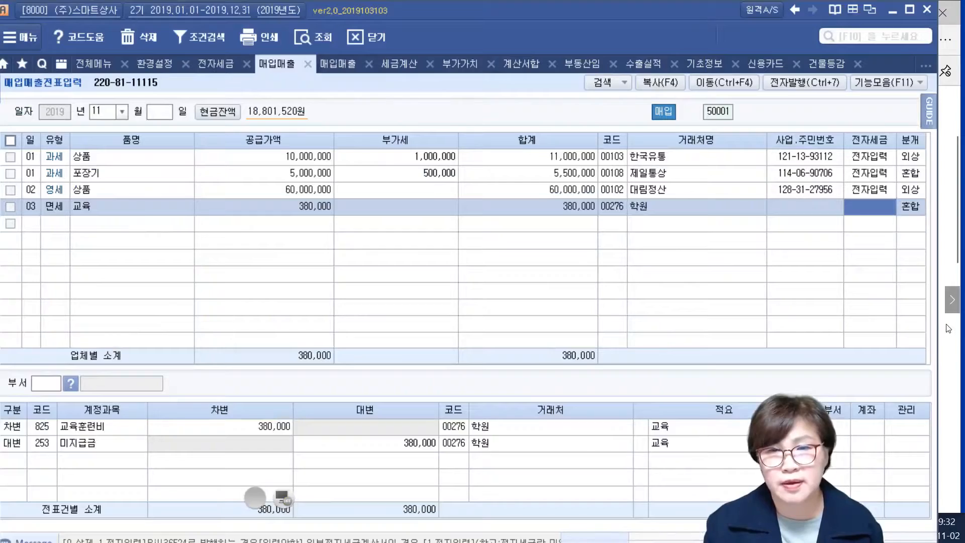
left_click(954, 308)
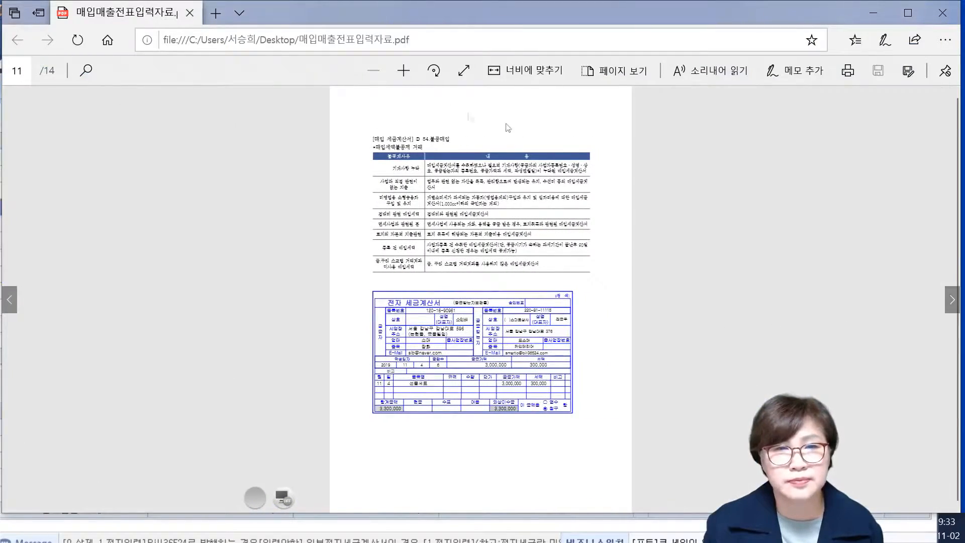
left_click(494, 72)
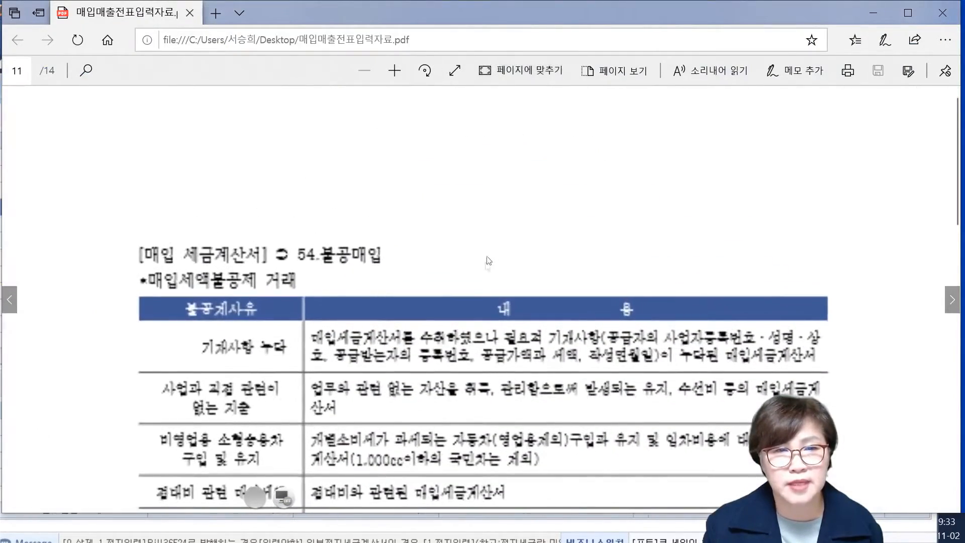
scroll(484, 272, "down", 3)
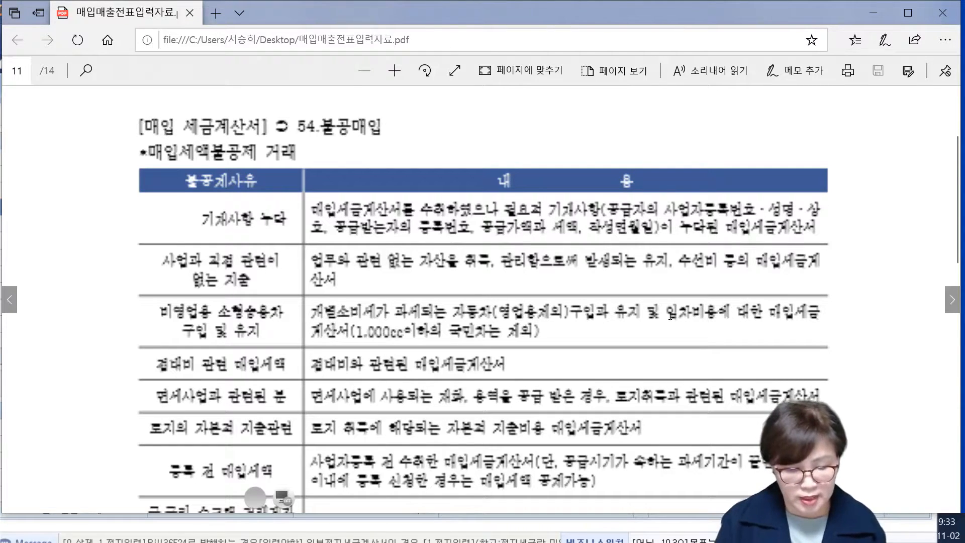
Step: Mark up the handout's 사업과 직접 관련이 없는 지출 and 비영업용 소형승용차 rows, circling 영업용제외, 구입, 유지 and 임차비용
left_click(284, 497)
mouse_move(270, 285)
left_mouse_down()
mouse_move(157, 297)
mouse_move(142, 279)
mouse_move(242, 258)
left_mouse_up()
mouse_move(239, 350)
left_mouse_down()
mouse_move(207, 351)
mouse_move(279, 335)
left_mouse_up()
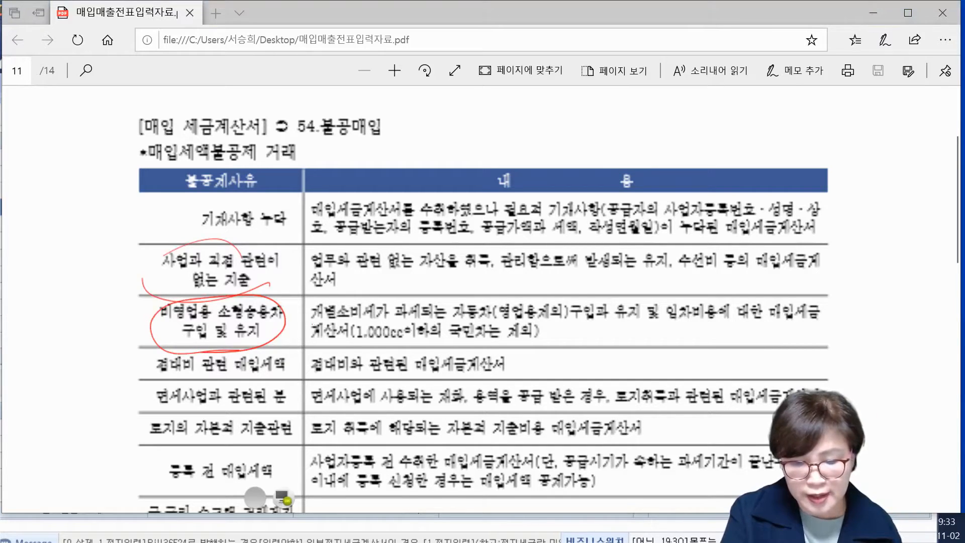
left_click_drag(301, 322, 587, 318)
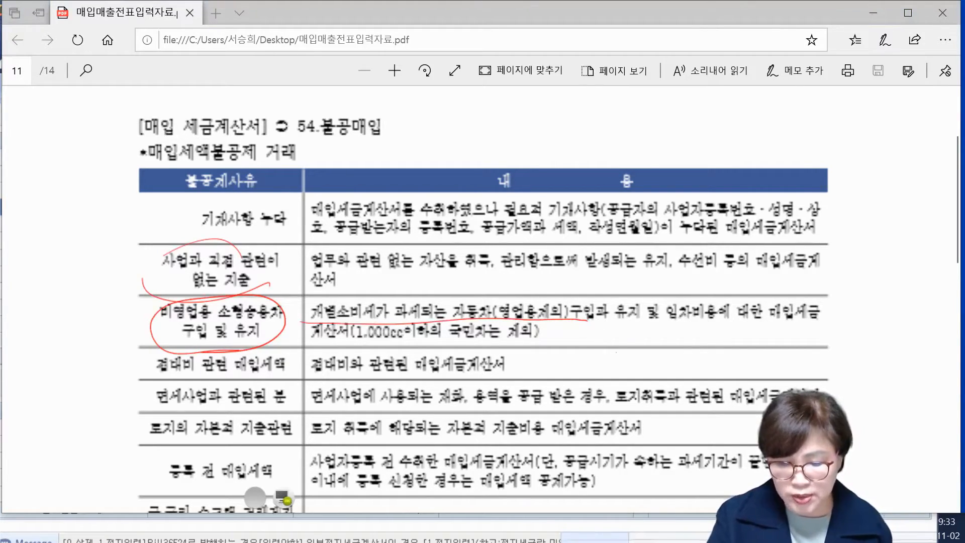
mouse_move(528, 328)
left_mouse_down()
mouse_move(563, 322)
mouse_move(572, 288)
mouse_move(585, 338)
mouse_move(639, 335)
left_mouse_up()
left_click_drag(658, 296, 660, 314)
mouse_move(658, 316)
left_mouse_down()
mouse_move(689, 330)
mouse_move(696, 316)
left_mouse_up()
left_click_drag(631, 323, 801, 323)
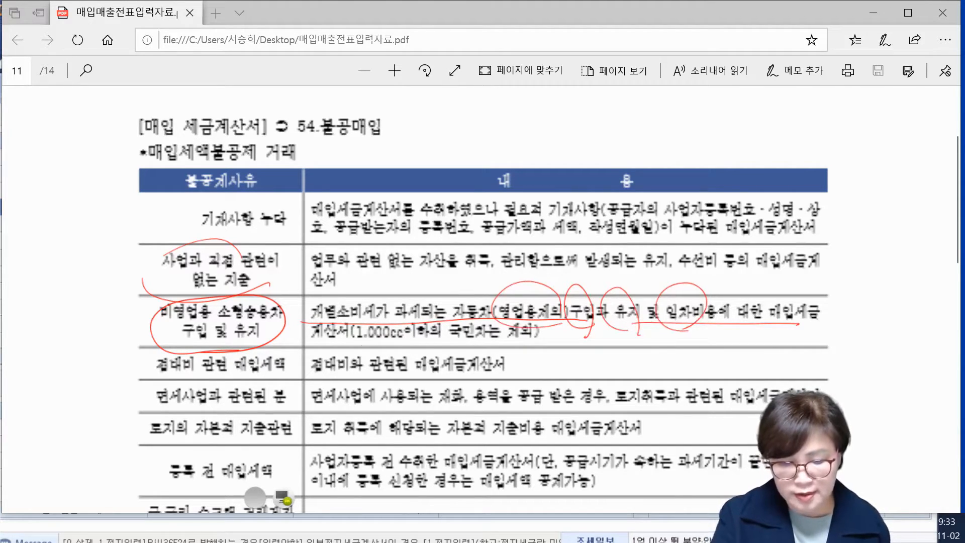
left_click_drag(355, 344, 538, 347)
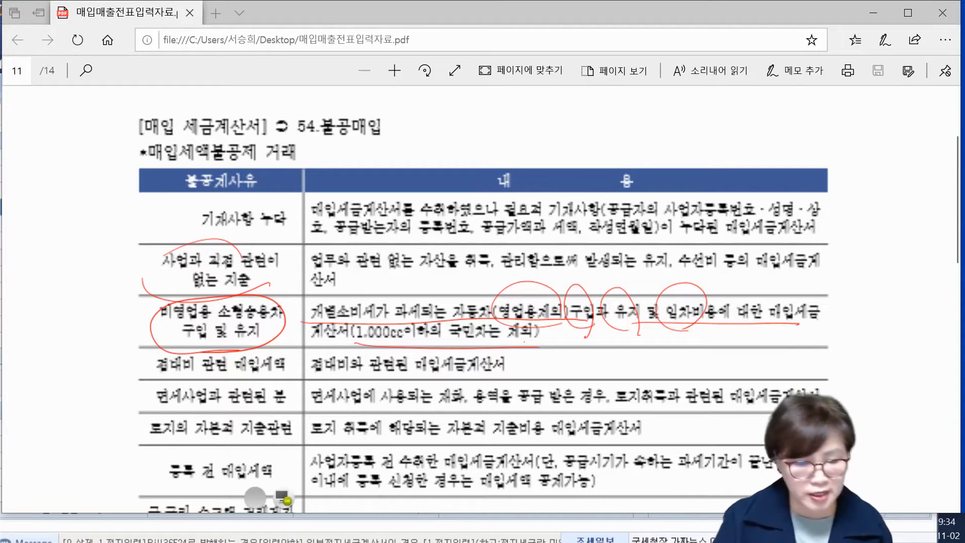
left_click_drag(127, 318, 153, 326)
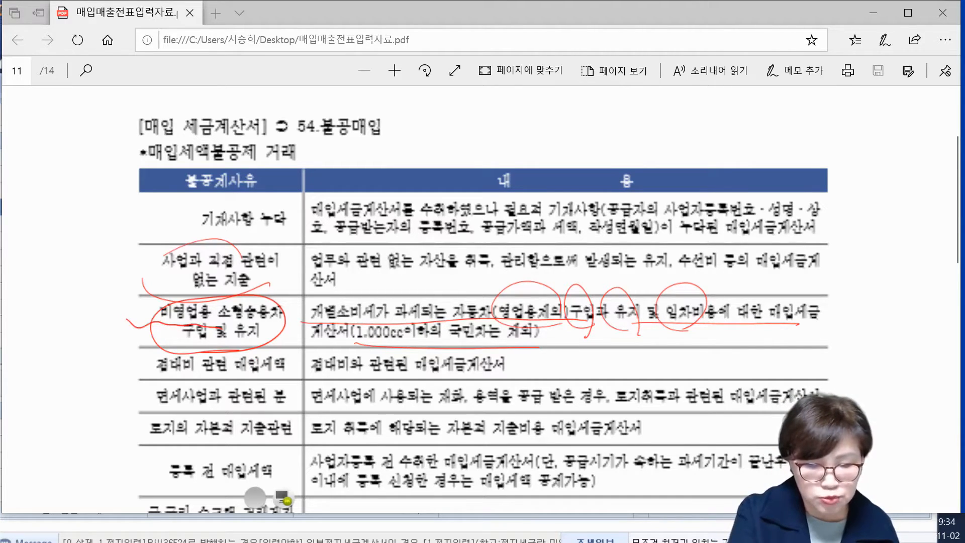
Step: Handwrite the note 운수업 beside the 비영업용 소형승용차 row on the handout
mouse_move(61, 268)
left_mouse_down()
mouse_move(46, 287)
mouse_move(61, 269)
left_mouse_up()
mouse_move(34, 304)
left_mouse_down()
mouse_move(72, 297)
mouse_move(59, 316)
left_mouse_up()
left_click_drag(48, 316, 76, 323)
left_click_drag(88, 268, 86, 289)
left_click_drag(92, 274, 119, 291)
left_click_drag(99, 297, 101, 323)
mouse_move(125, 263)
left_mouse_down()
mouse_move(110, 286)
mouse_move(144, 290)
mouse_move(141, 317)
left_mouse_up()
mouse_move(33, 251)
left_mouse_down()
mouse_move(25, 269)
mouse_move(38, 267)
left_mouse_up()
left_click_drag(40, 256, 41, 274)
left_click_drag(133, 221, 143, 238)
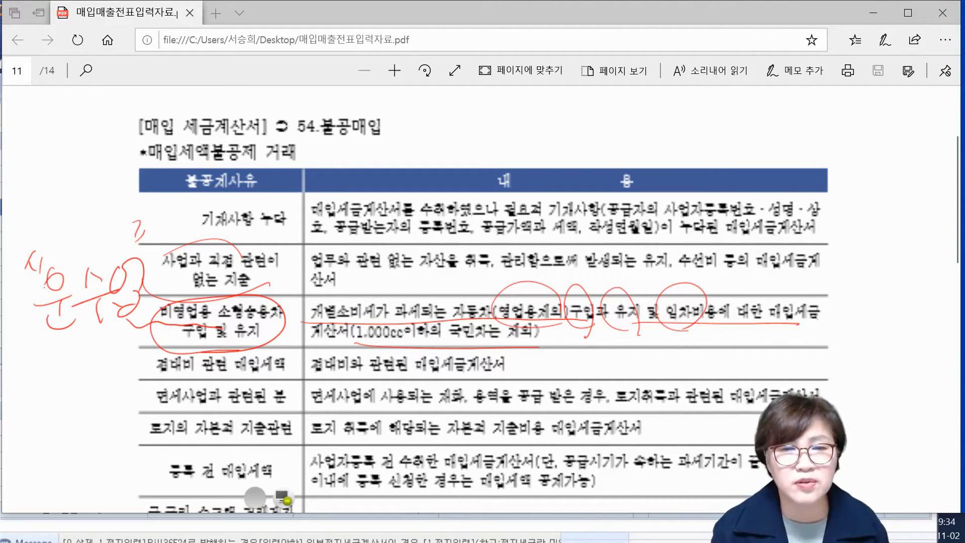
Step: Emphasize 영업용제외, 구입, 유지 and 임차비용 again in the 비영업용 소형승용차 row, and handwrite 렌트카 beneath 임차비용
left_click_drag(497, 325, 559, 323)
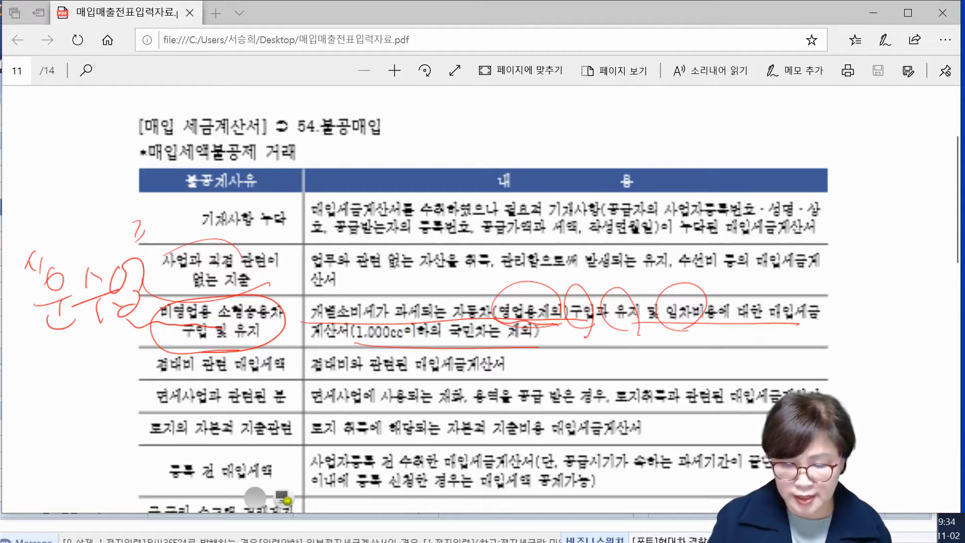
left_click_drag(549, 330, 586, 328)
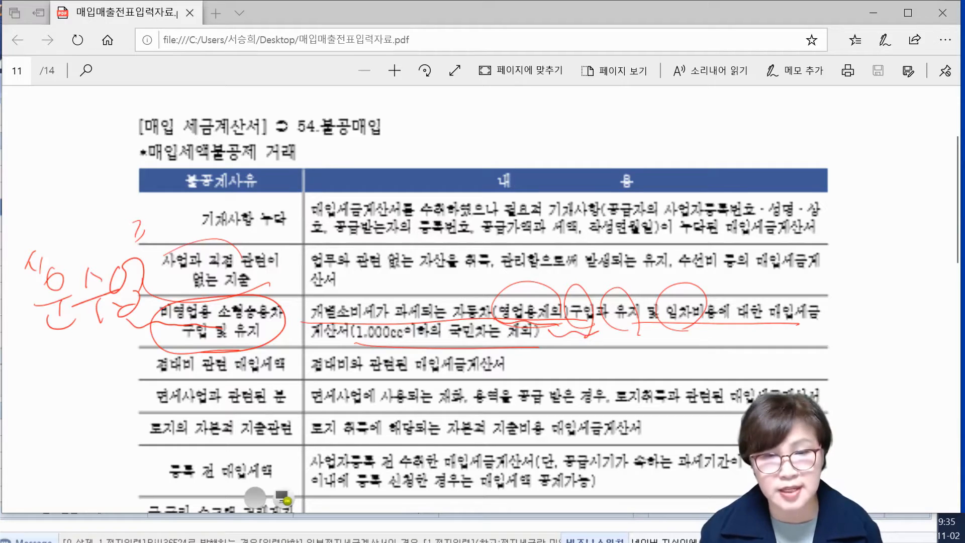
left_click_drag(598, 329, 655, 329)
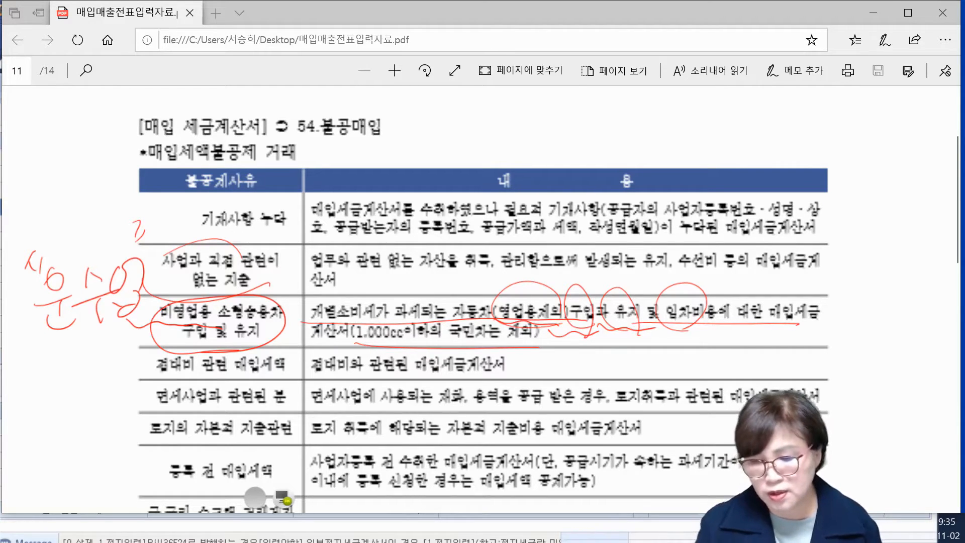
left_click_drag(717, 330, 720, 295)
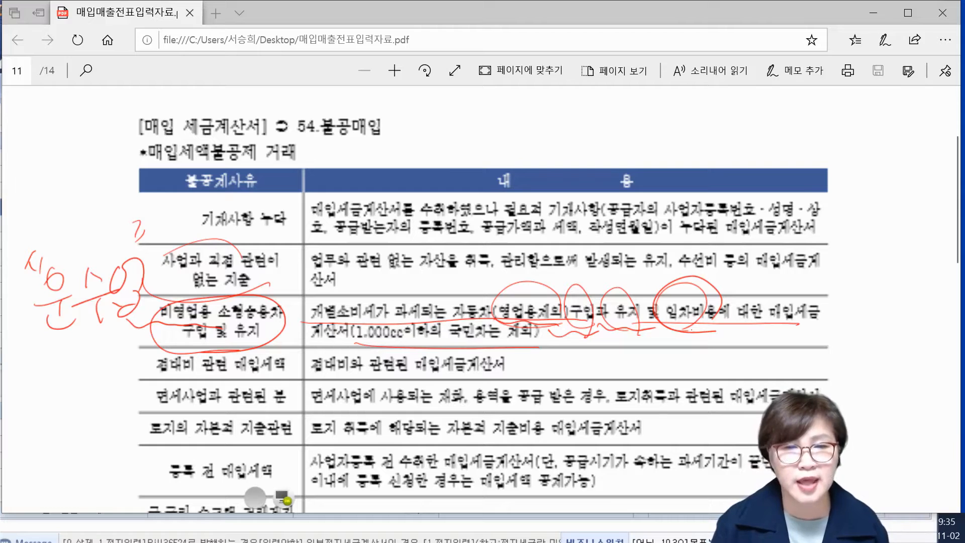
left_click_drag(586, 340, 608, 367)
left_click_drag(599, 343, 625, 361)
left_click_drag(604, 363, 623, 375)
mouse_move(630, 347)
left_mouse_down()
mouse_move(645, 346)
mouse_move(645, 364)
left_mouse_up()
left_click_drag(628, 373, 664, 372)
left_click_drag(684, 329, 684, 397)
left_click_drag(679, 360, 717, 348)
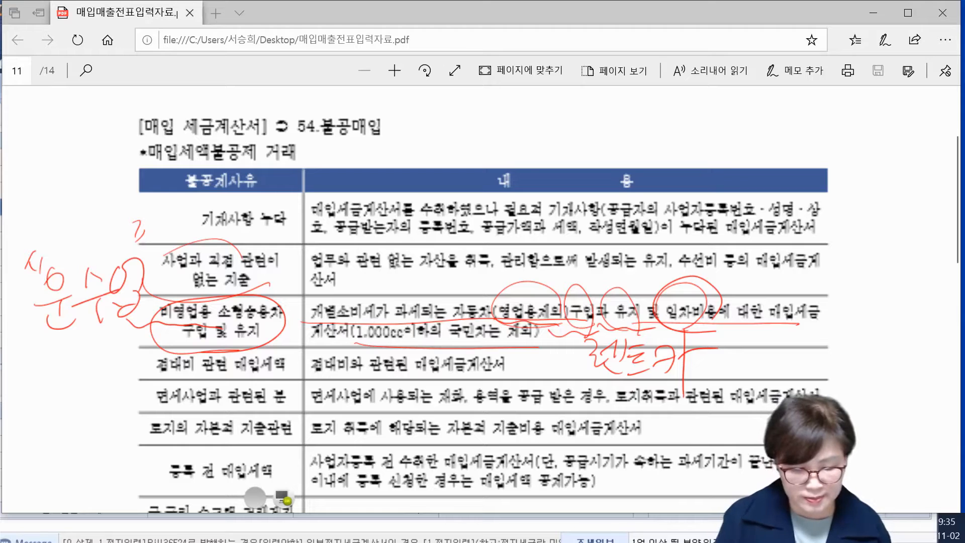
left_click_drag(160, 353, 283, 351)
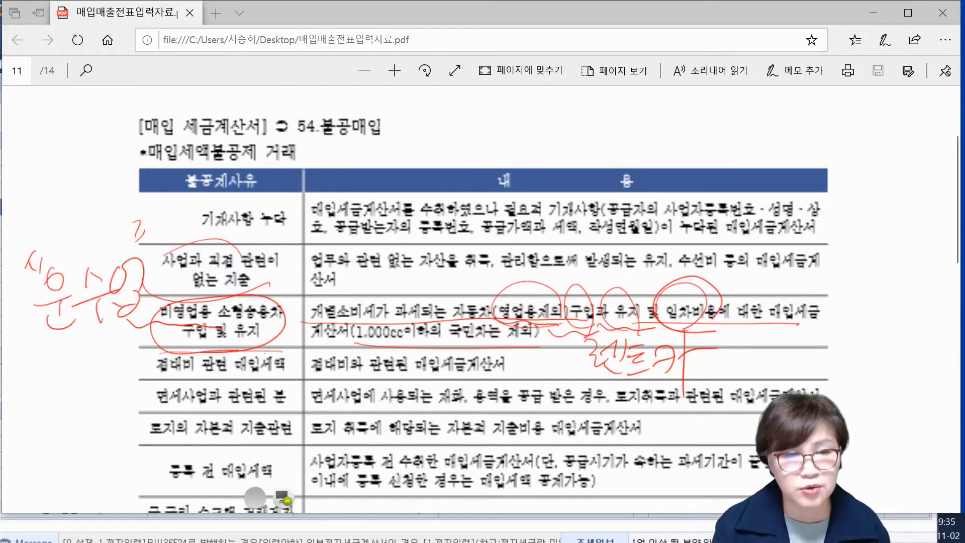
Step: Underline the 접대비, 면세사업 and 토지의 자본적 지출 rows, note 명절 beside them, and clear all pen marks from the handout
left_click_drag(159, 378, 507, 377)
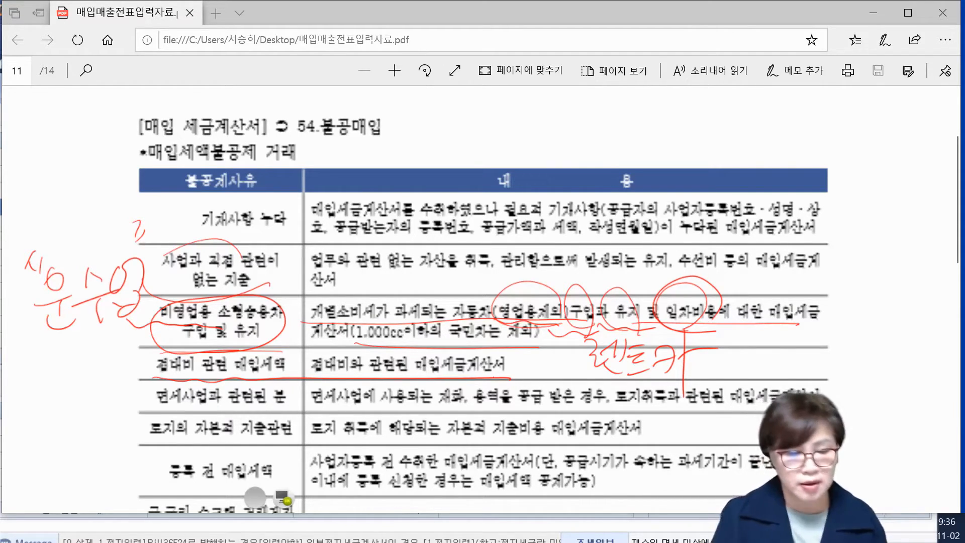
mouse_move(35, 352)
left_mouse_down()
mouse_move(47, 384)
mouse_move(70, 374)
left_mouse_up()
left_click_drag(75, 335, 75, 388)
mouse_move(84, 347)
left_mouse_down()
mouse_move(98, 338)
mouse_move(91, 371)
left_mouse_up()
left_click_drag(99, 353, 107, 363)
mouse_move(111, 332)
left_mouse_down()
mouse_move(113, 364)
mouse_move(120, 346)
left_mouse_up()
left_click_drag(116, 356, 134, 359)
mouse_move(122, 391)
left_mouse_down()
mouse_move(116, 317)
mouse_move(107, 406)
left_mouse_up()
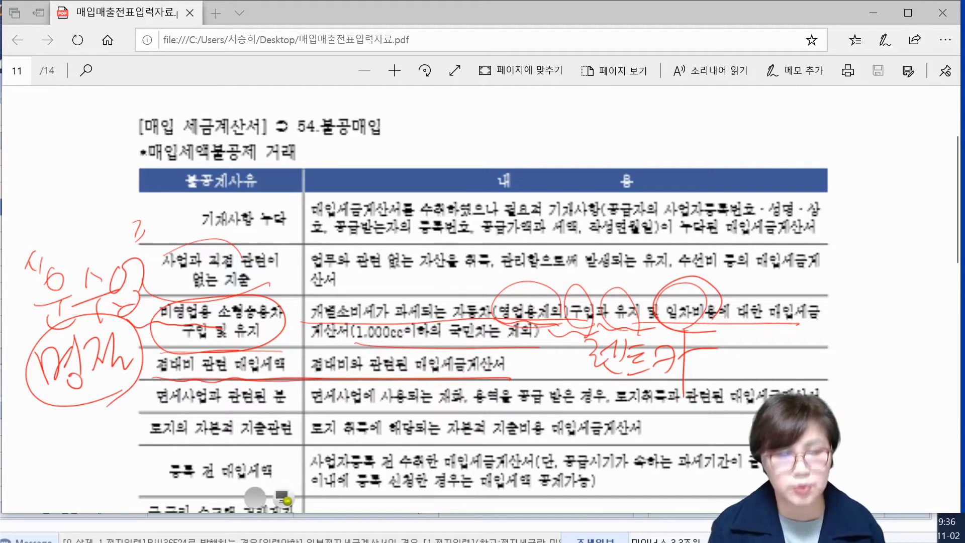
left_click_drag(164, 410, 295, 405)
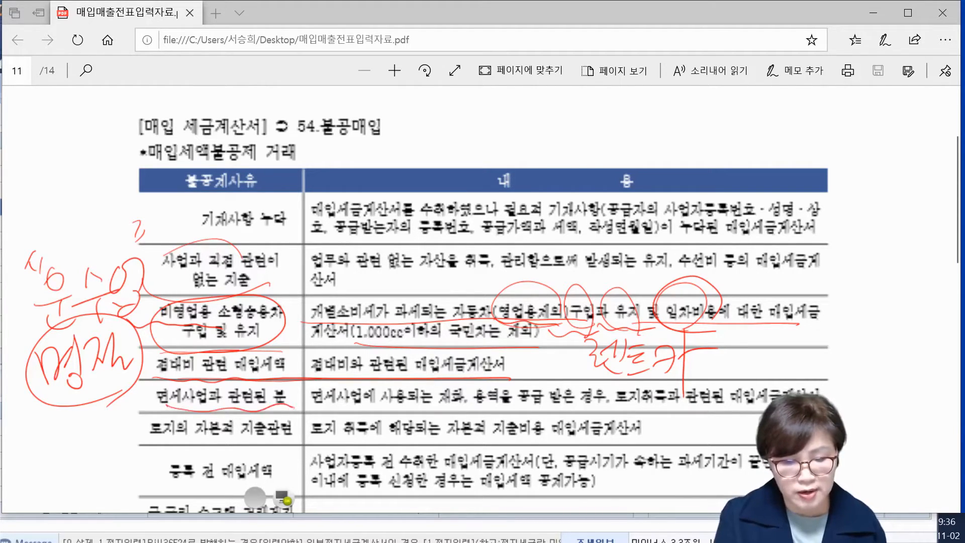
left_click_drag(145, 446, 275, 444)
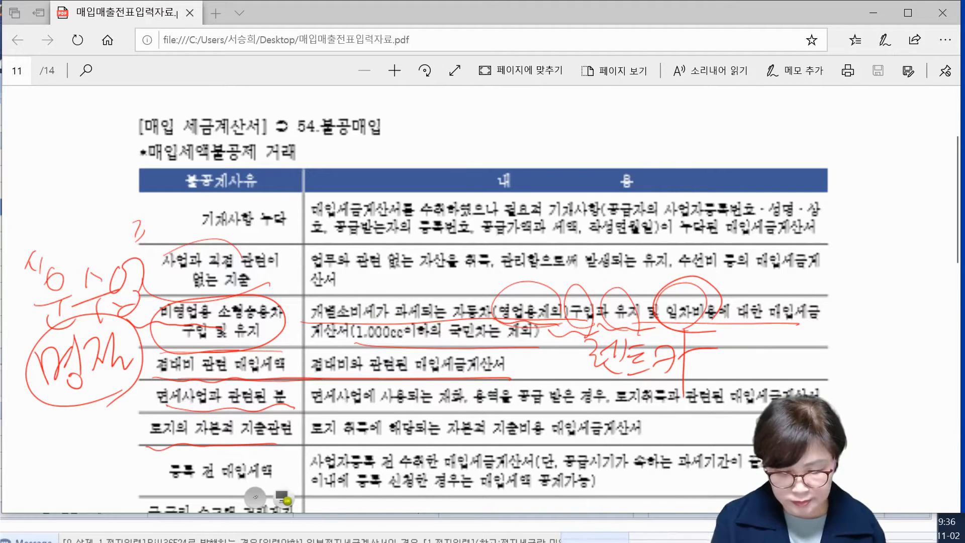
left_click(280, 491)
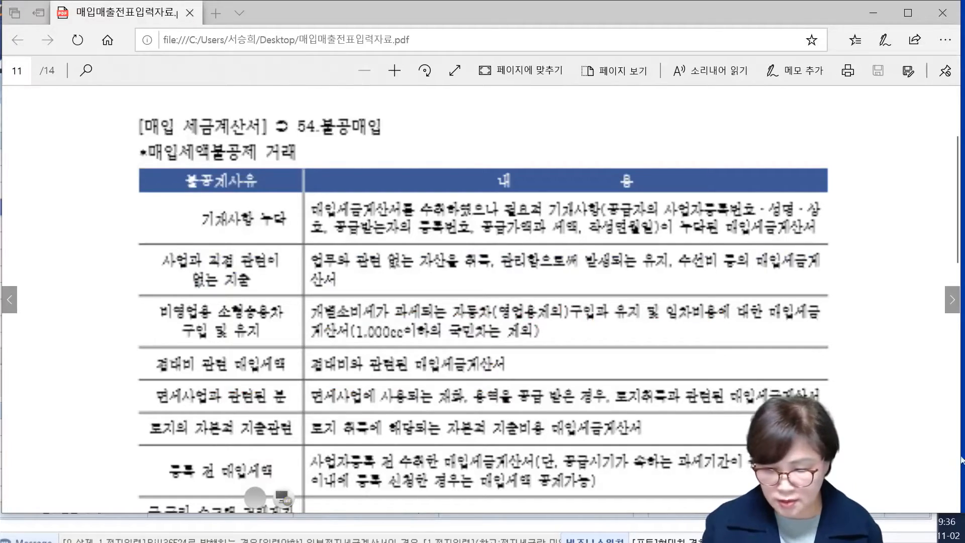
Step: Check the 11/4 선물세트 tax invoice on the handout page, and return to 매입매출전표입력
scroll(895, 458, "down", 3)
scroll(895, 458, "down", 9)
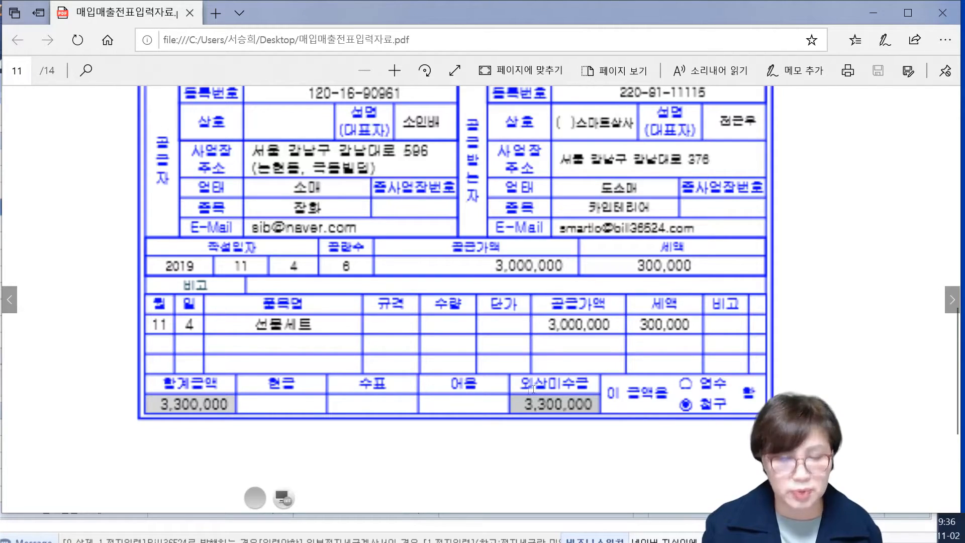
left_click(287, 499)
left_click(281, 498)
left_click(240, 526)
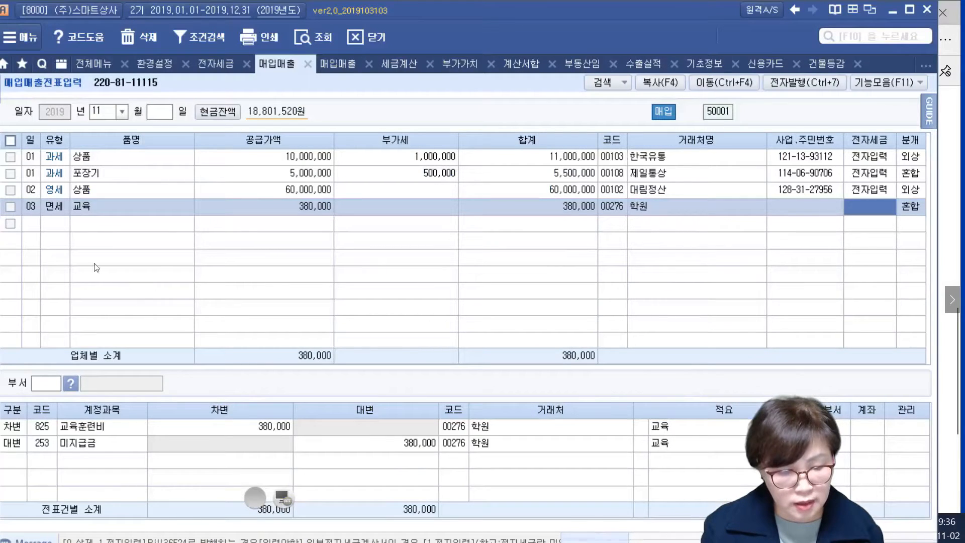
Step: Start a day 04 line of type 54.불공 with the non-deduction reason 9.접대비 관련 매입세액
left_click(32, 224)
type("04")
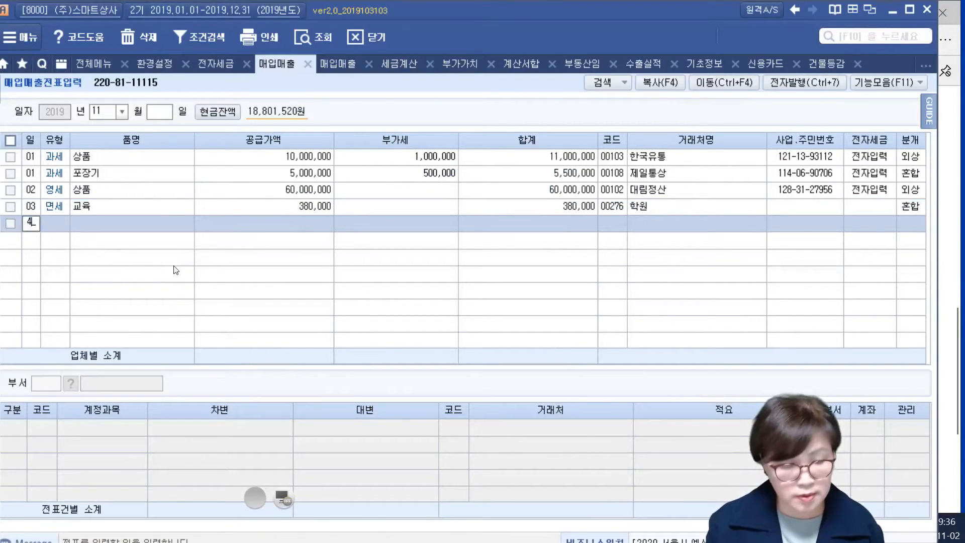
key("Return")
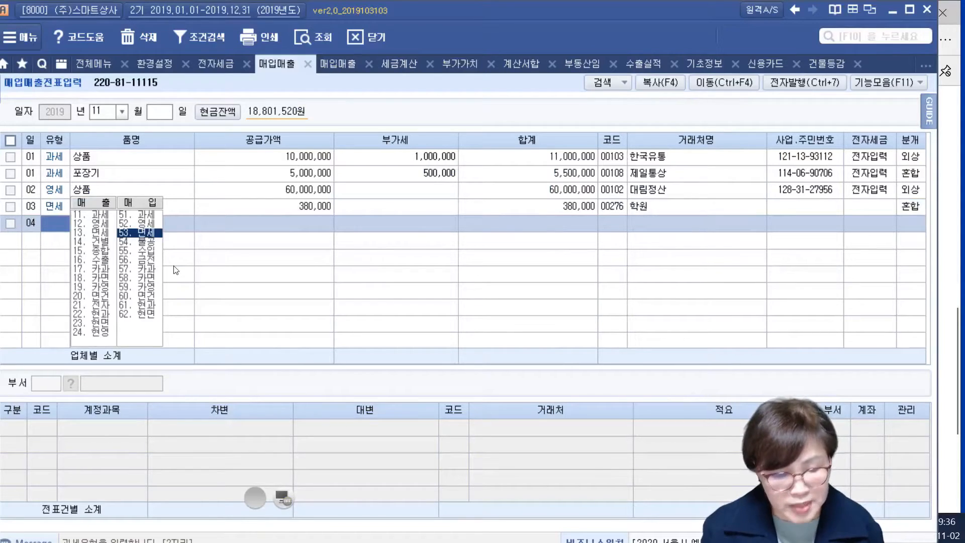
type("5")
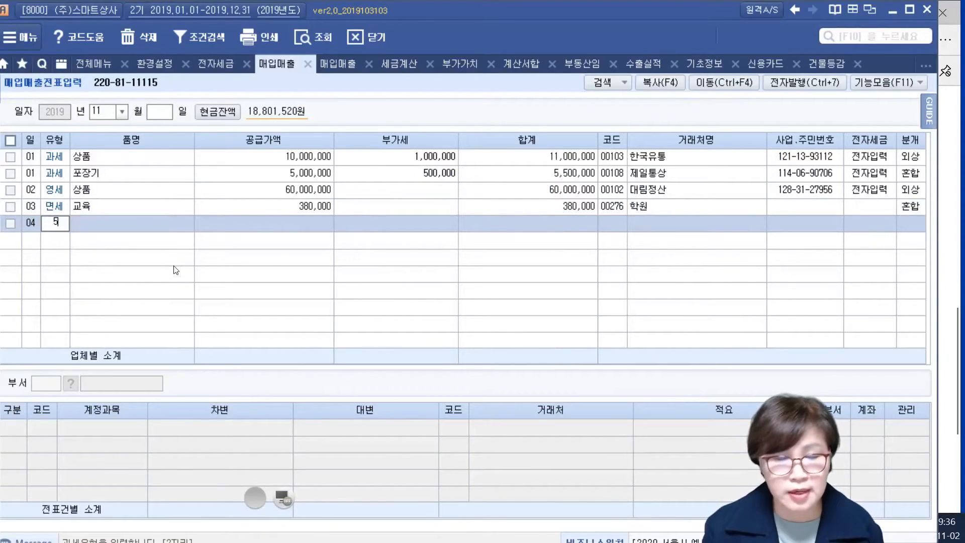
key("Return")
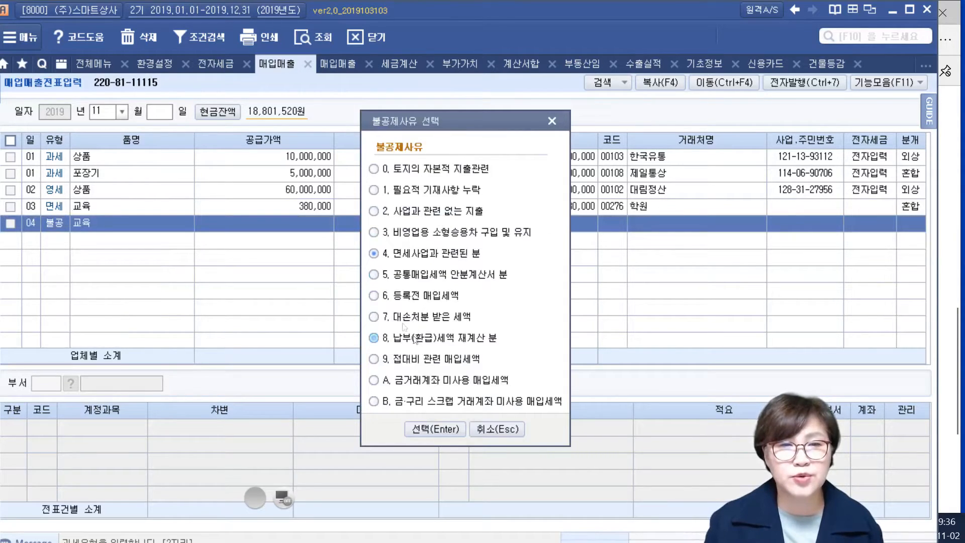
left_click(498, 357)
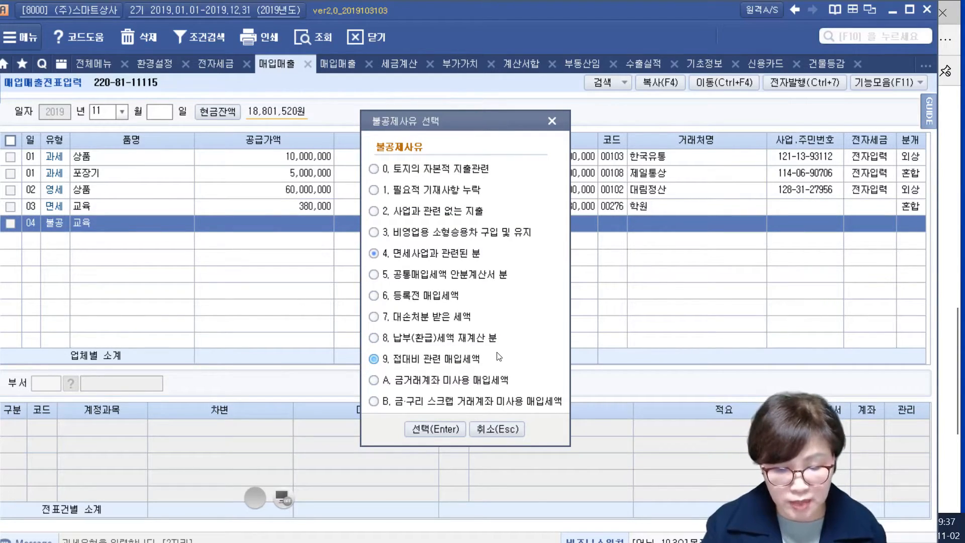
left_click(373, 359)
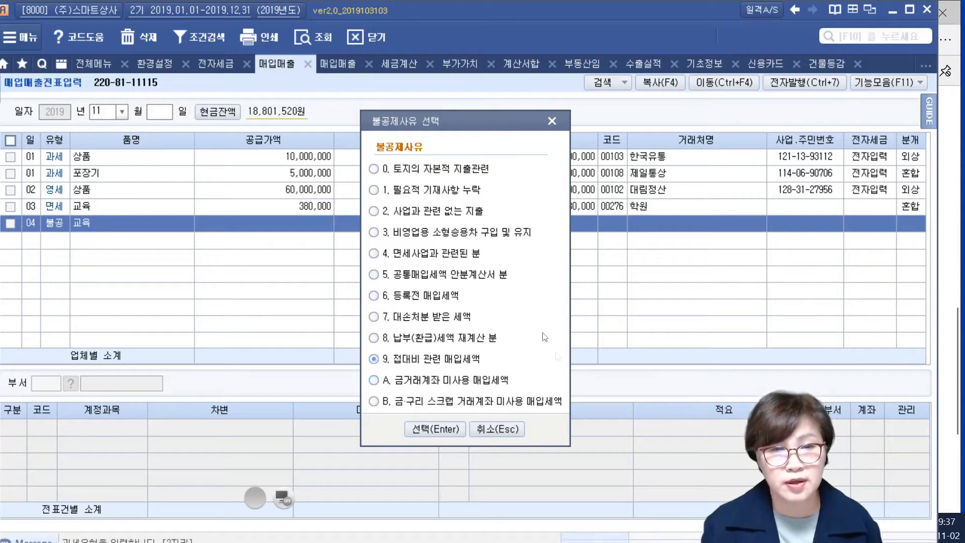
left_click(430, 428)
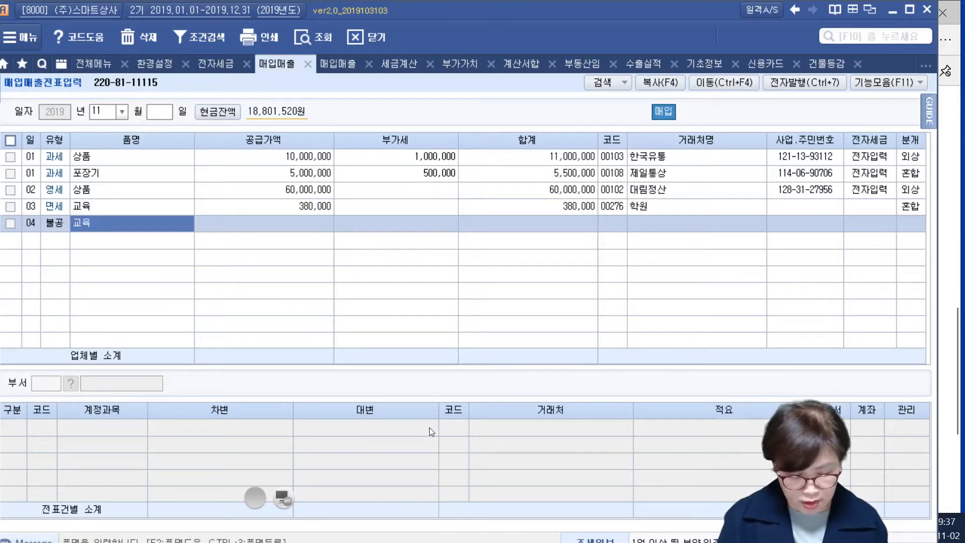
Step: Enter the item 선물 with a supply amount of 3,000,000 on the day 04 line, accepting the calculated VAT
type("선물")
key("Return")
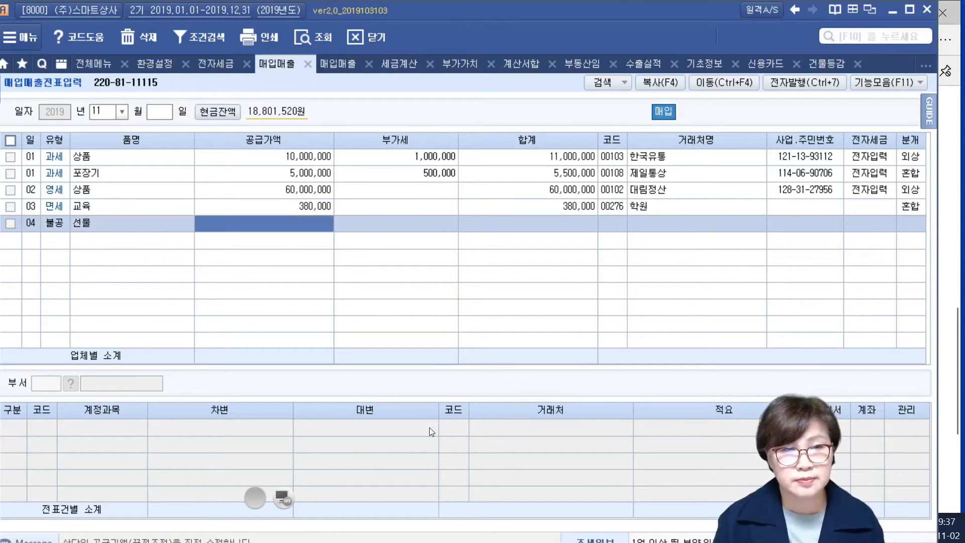
type("3000000")
key("Return")
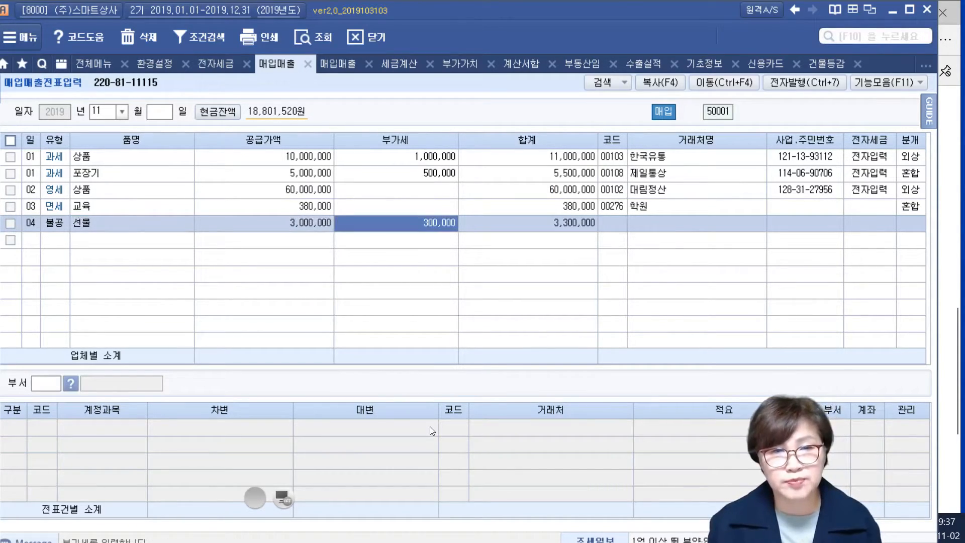
key("Return")
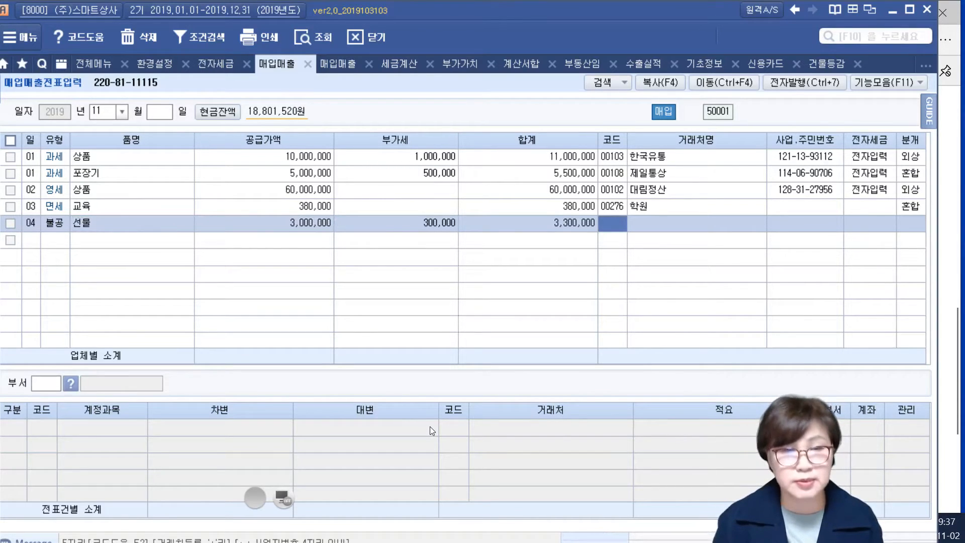
Step: Assign the vendor 00103 한국유통 to the day 04 line from the 거래처 code lookup
key("F2")
key("Down")
key("Down")
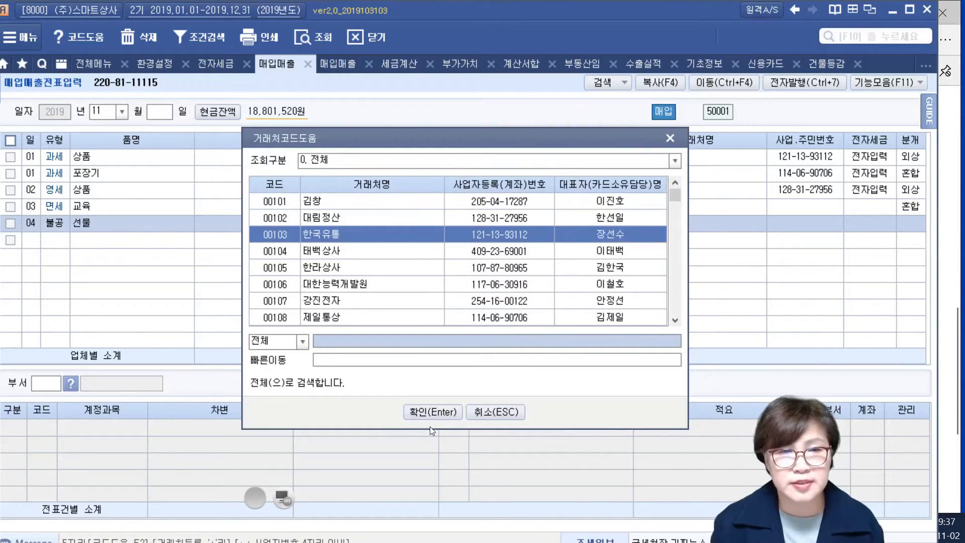
key("Return")
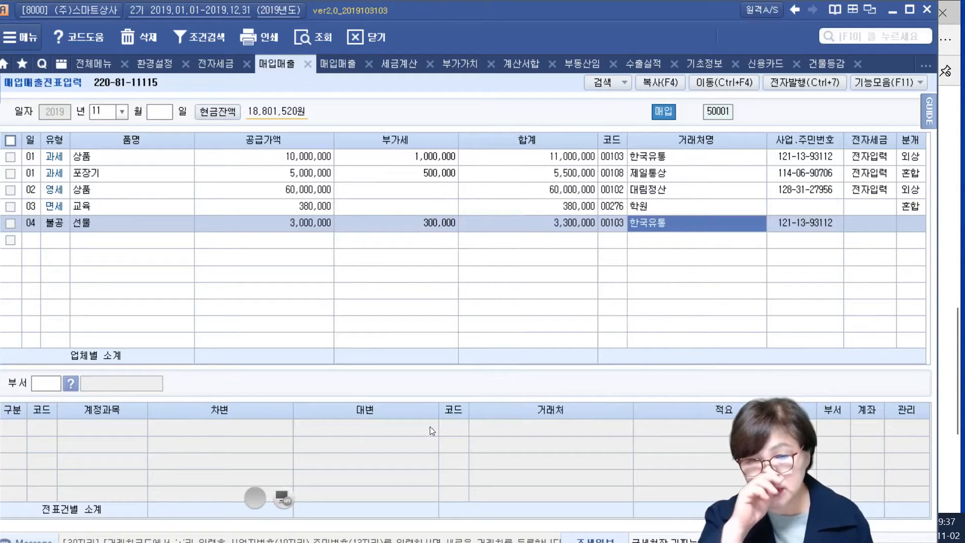
Step: Mark the day 04 선물 line as 전자입력 and set its journal type to 3.혼합
key("Return")
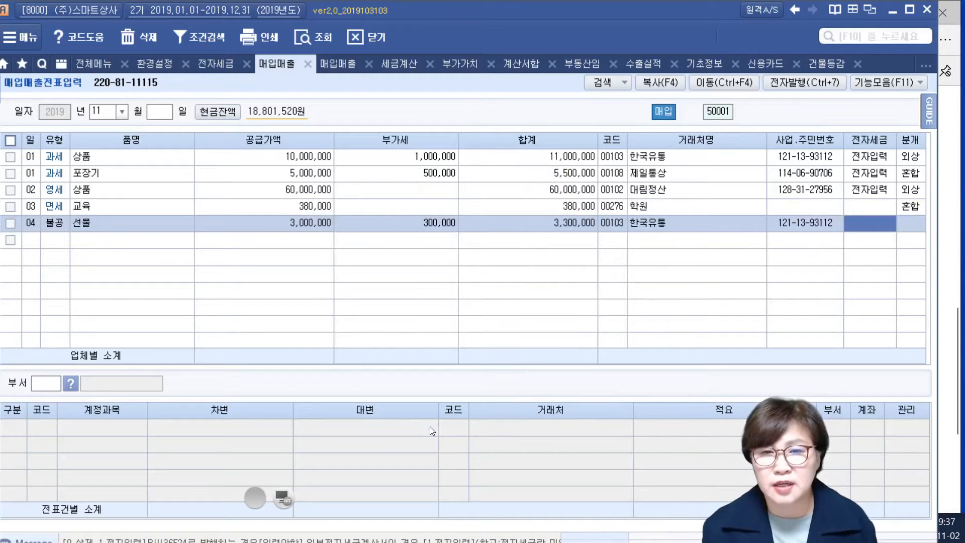
type("1")
key("Return")
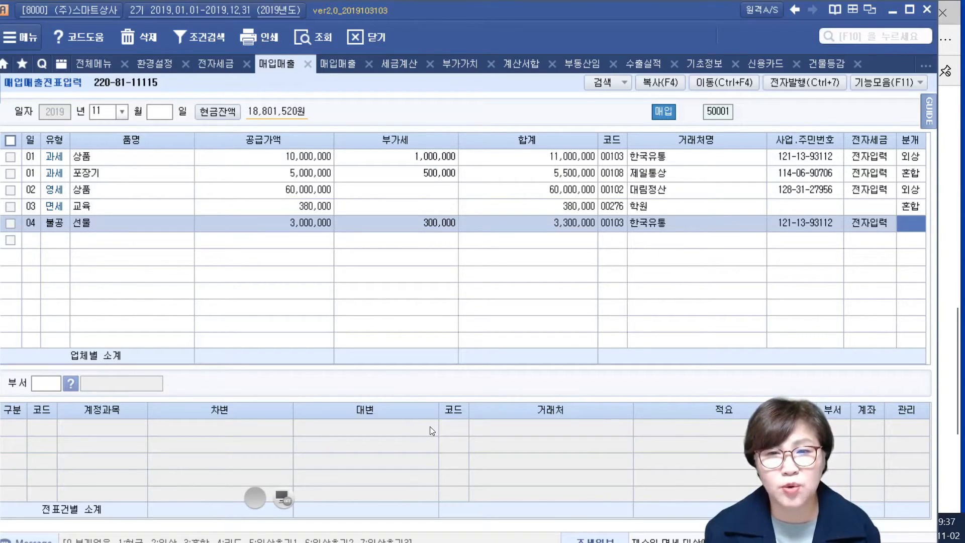
type("3")
key("Return")
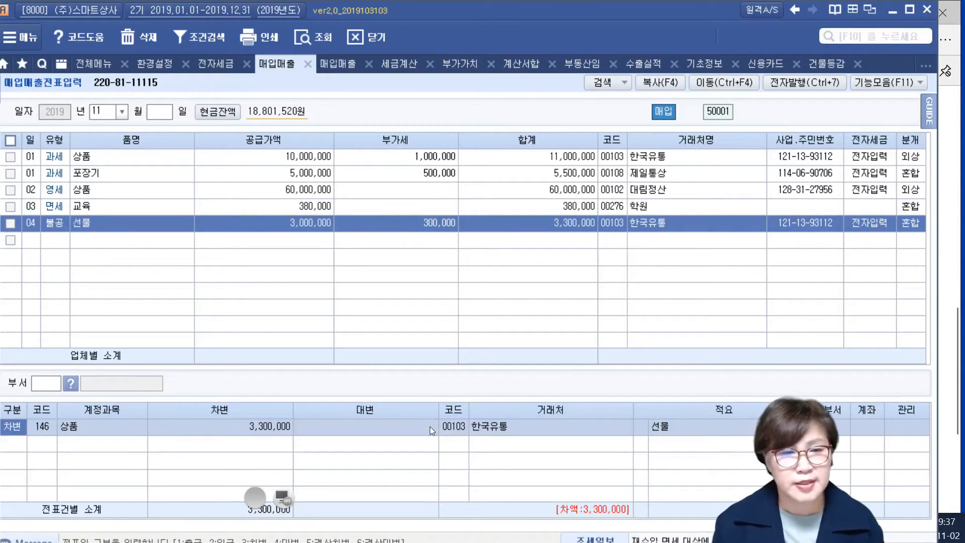
Step: Change the debit account of the day 04 entry to 813 접대비, keeping the 3,300,000 amount
key("Return")
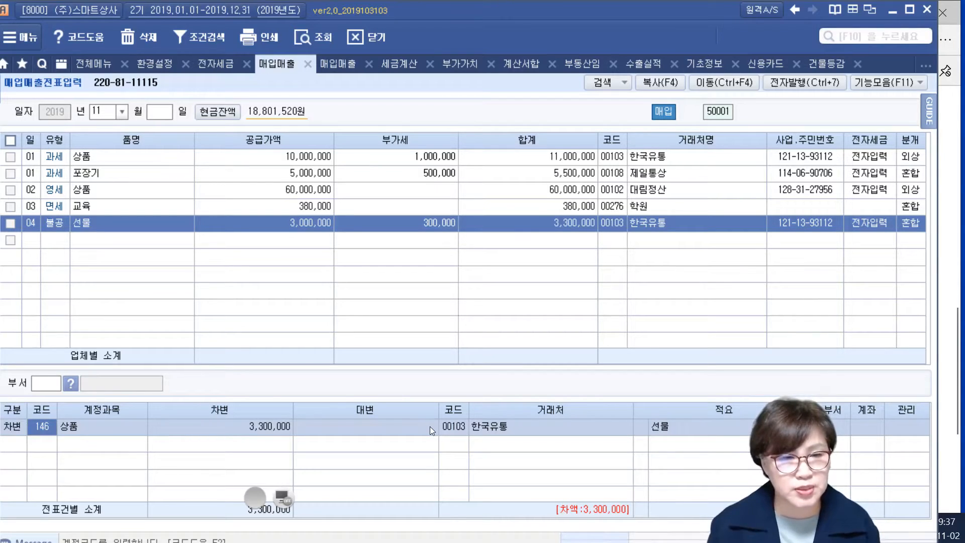
type("813")
key("Return")
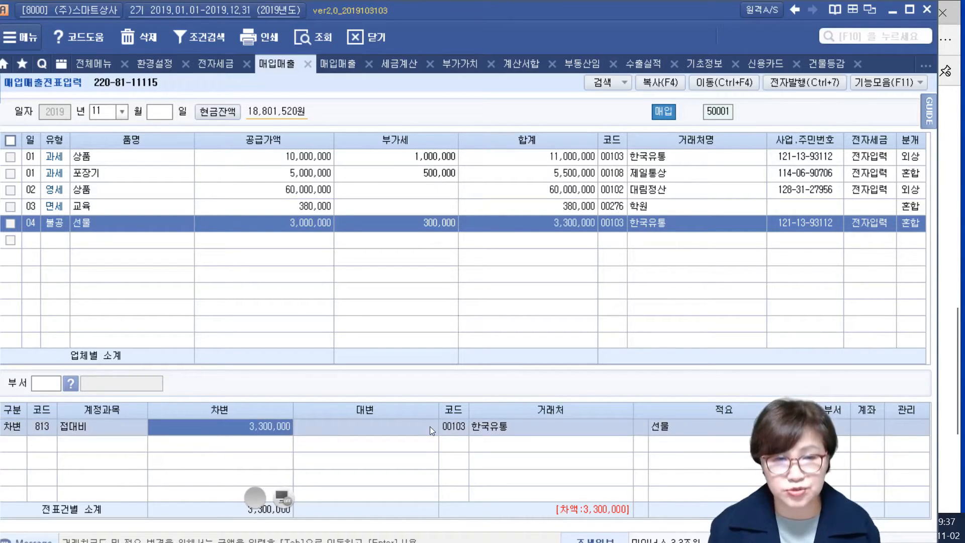
key("Return")
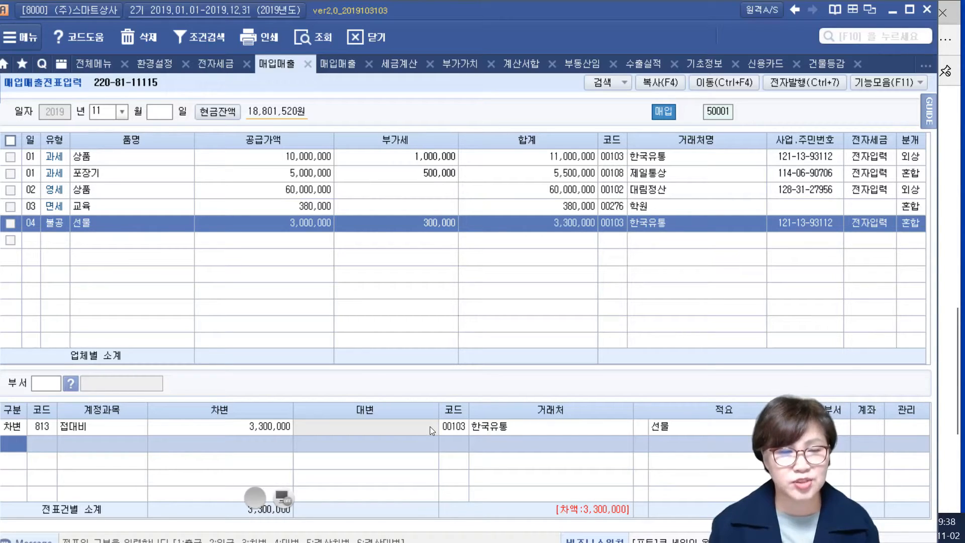
Step: Add a credit line with account 253 미지급금 for 3,300,000 to complete the day 04 journal entry
type("4")
key("Return")
type("253")
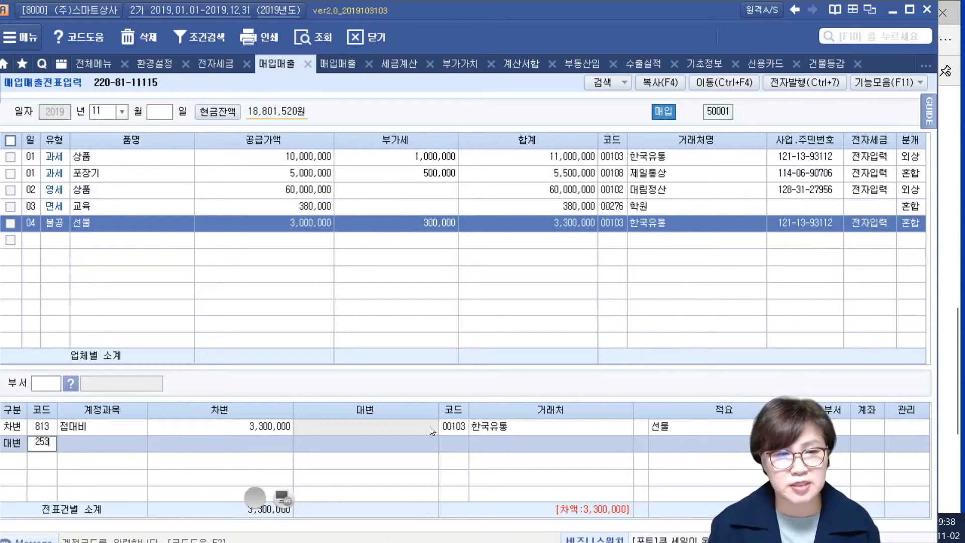
key("Return")
key("Return")
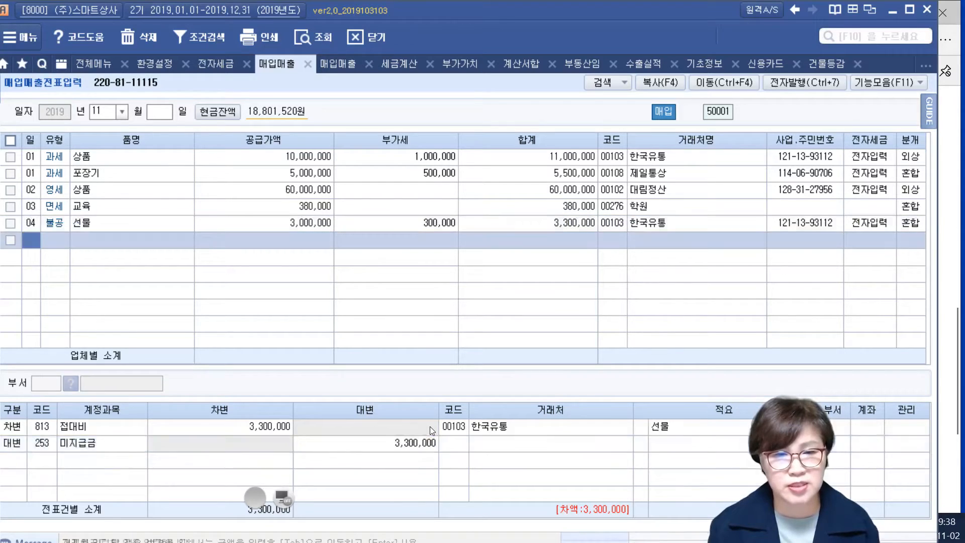
key("Up")
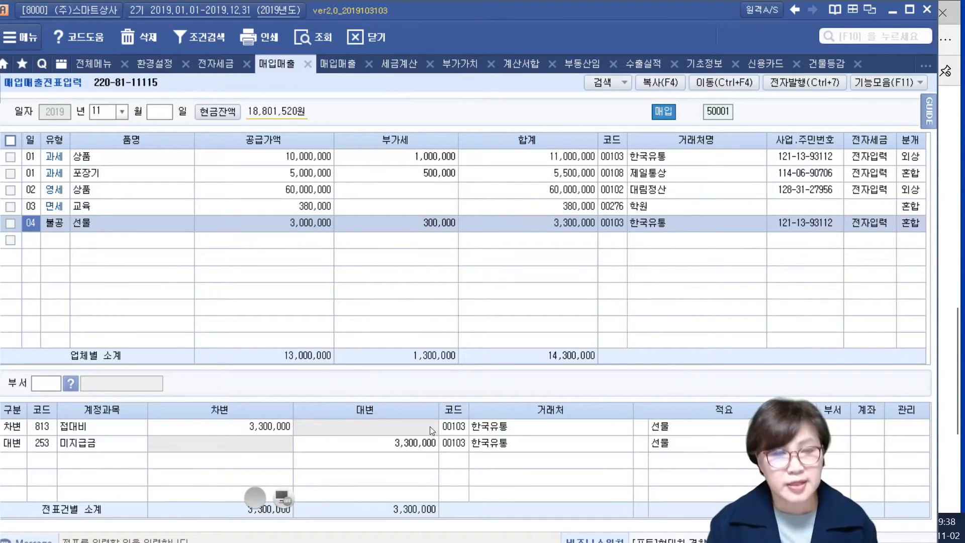
left_click(282, 498)
mouse_move(314, 245)
left_mouse_down()
mouse_move(267, 209)
mouse_move(315, 250)
left_mouse_up()
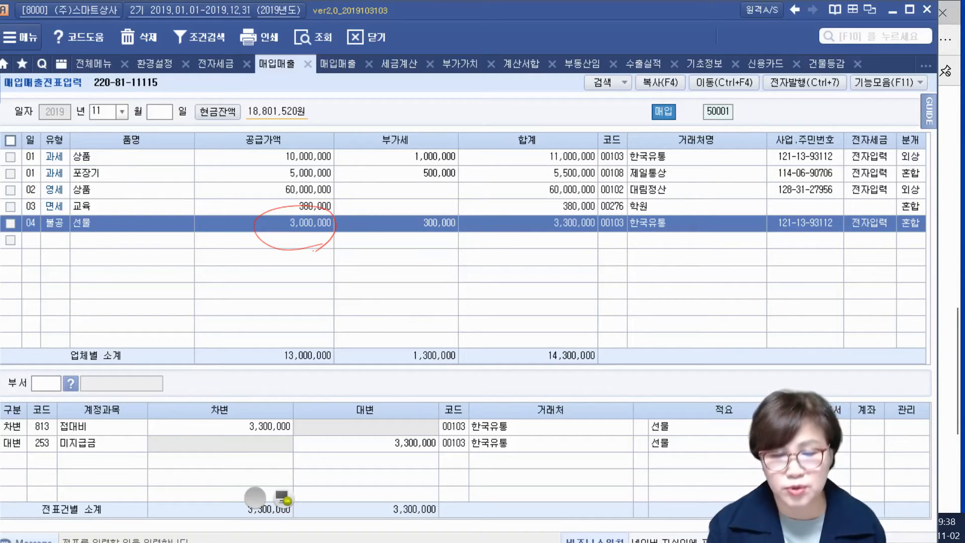
left_click_drag(596, 239, 673, 236)
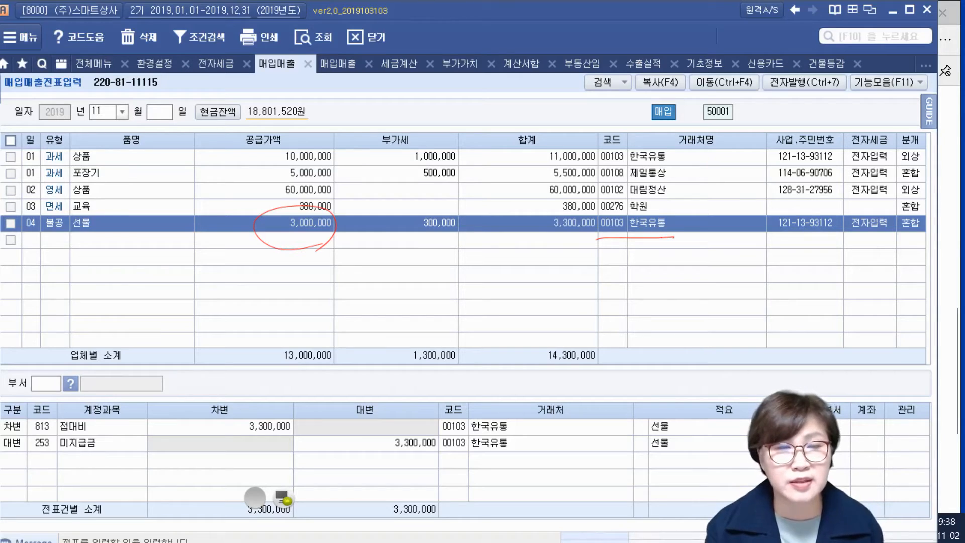
left_click_drag(376, 250, 456, 249)
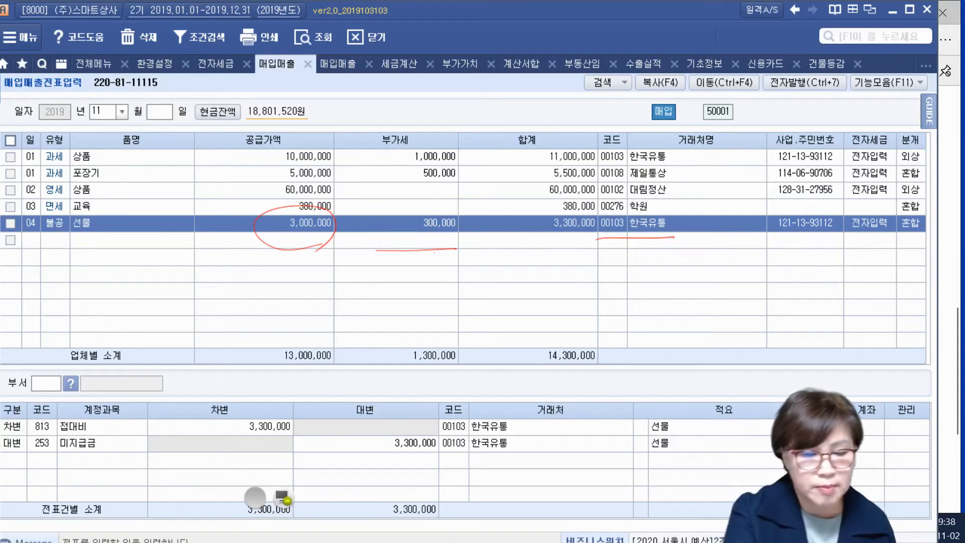
left_click_drag(50, 250, 100, 245)
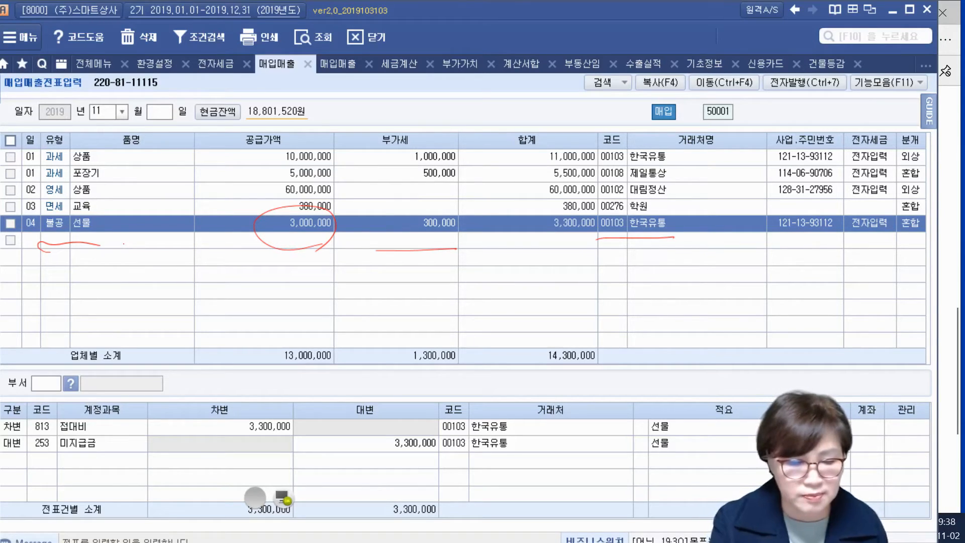
mouse_move(134, 264)
left_mouse_down()
mouse_move(150, 254)
mouse_move(177, 273)
mouse_move(180, 296)
mouse_move(225, 281)
left_mouse_up()
left_click_drag(136, 305, 254, 305)
mouse_move(325, 245)
left_mouse_down()
mouse_move(259, 229)
mouse_move(337, 241)
left_mouse_up()
left_click_drag(401, 245, 448, 240)
left_click_drag(433, 194, 454, 206)
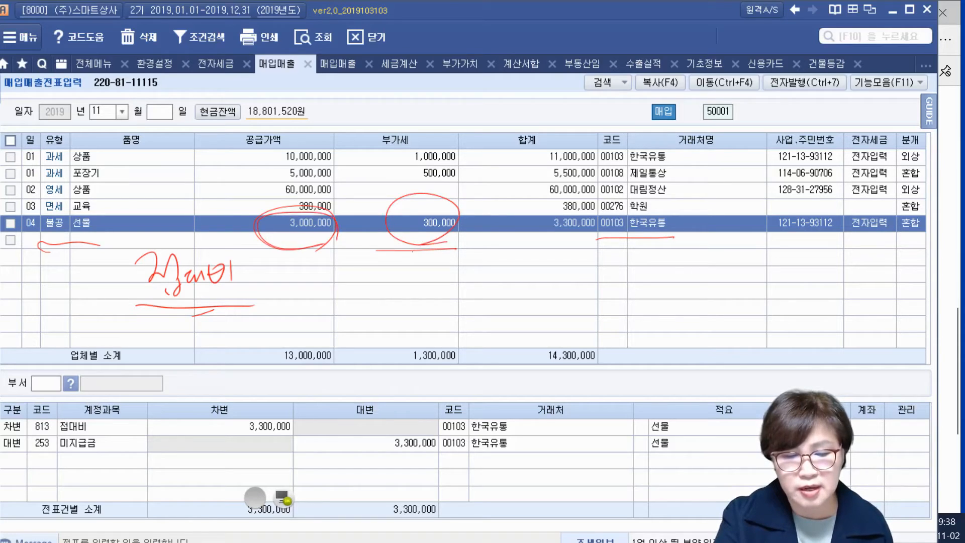
left_click_drag(400, 264, 401, 284)
left_click_drag(396, 275, 402, 279)
mouse_move(412, 265)
left_mouse_down()
mouse_move(438, 287)
mouse_move(477, 279)
left_mouse_up()
left_click_drag(475, 258, 459, 281)
left_click_drag(382, 297, 487, 295)
mouse_move(407, 231)
left_mouse_down()
mouse_move(292, 408)
mouse_move(307, 409)
left_mouse_up()
left_click_drag(94, 438, 282, 435)
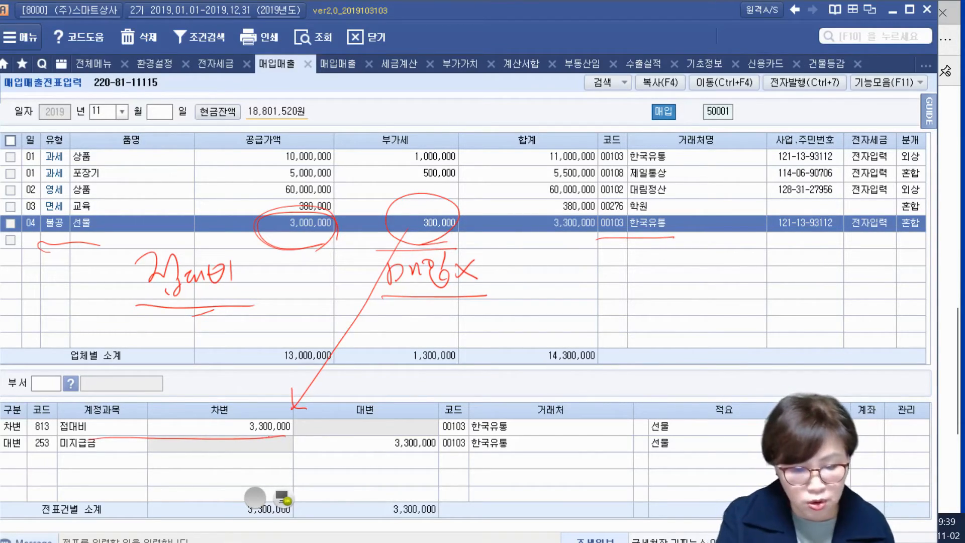
left_click_drag(287, 438, 289, 420)
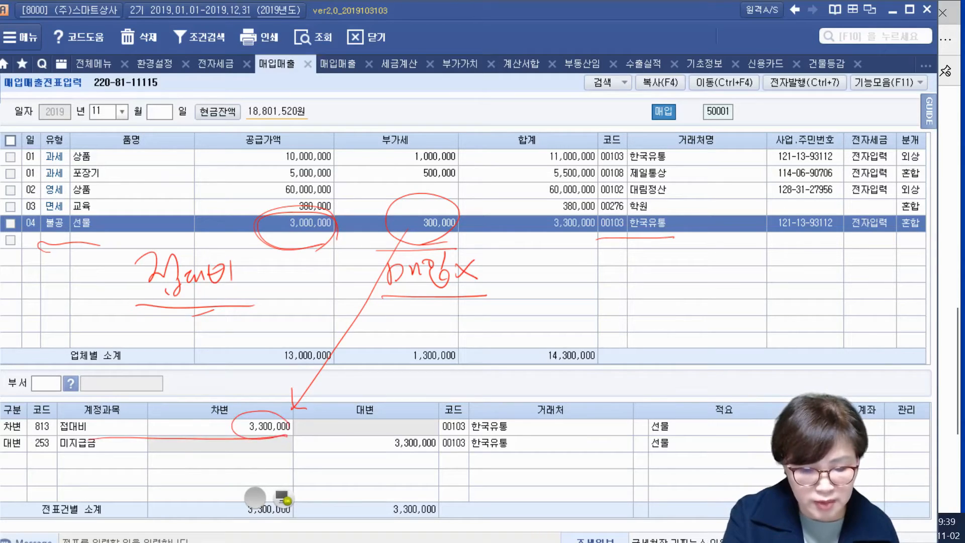
left_click_drag(34, 438, 84, 432)
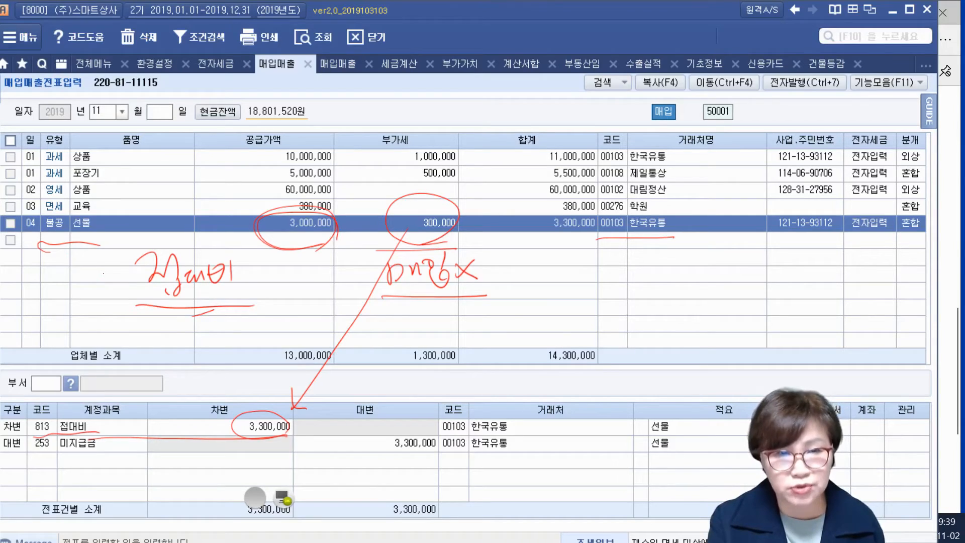
mouse_move(393, 233)
left_mouse_down()
mouse_move(280, 416)
mouse_move(296, 415)
left_mouse_up()
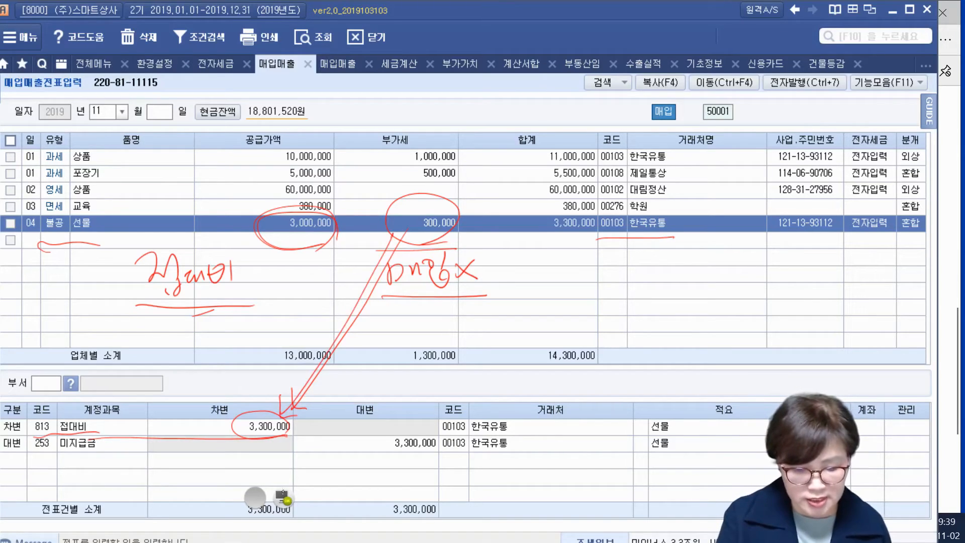
left_click(282, 497)
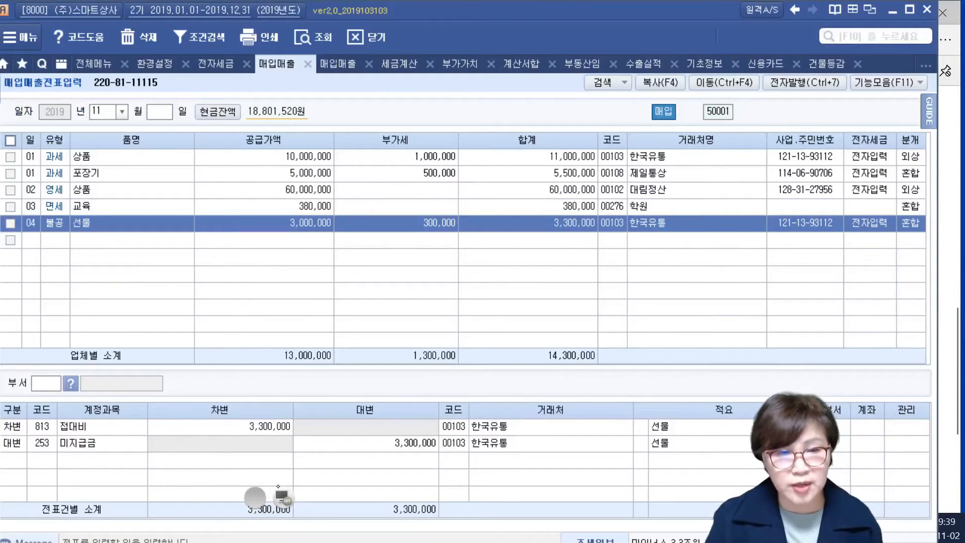
left_click(212, 319)
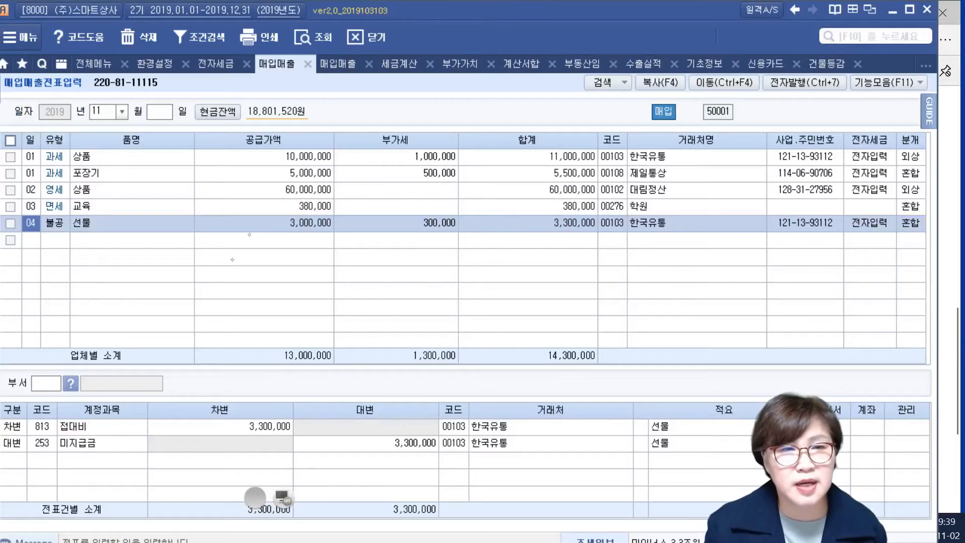
Step: Refresh the November 매입매출장 and check the 2019-11-04 한국유통 선물 purchase line
left_click(337, 63)
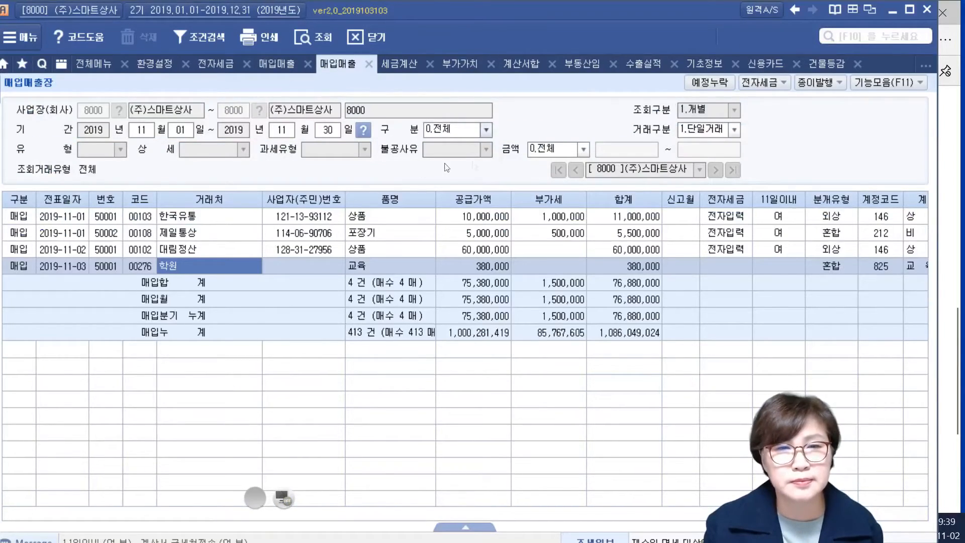
left_click(331, 41)
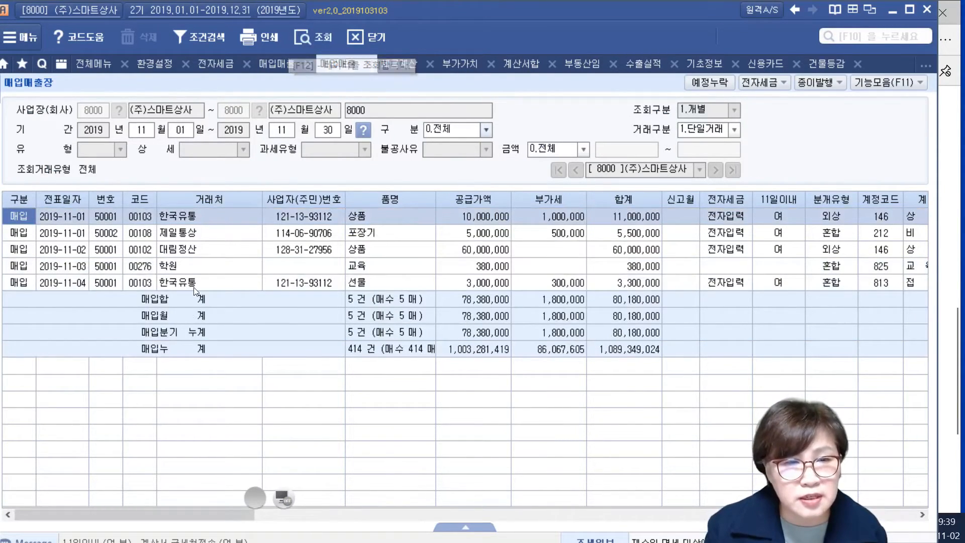
left_click(200, 286)
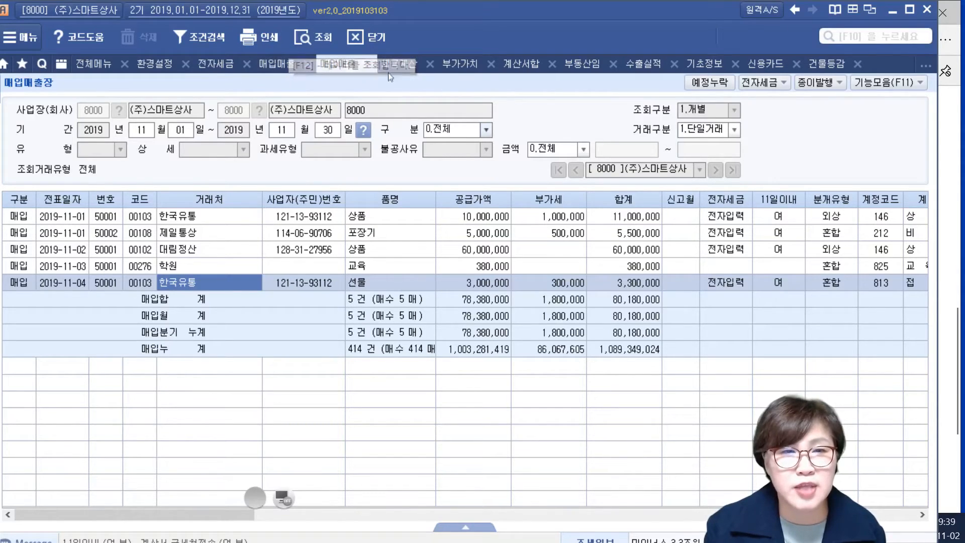
Step: Reload the October–December 세금계산서합계표 from the vouchers and check the electronic purchase invoices from 사업자
left_click(398, 65)
left_click(680, 83)
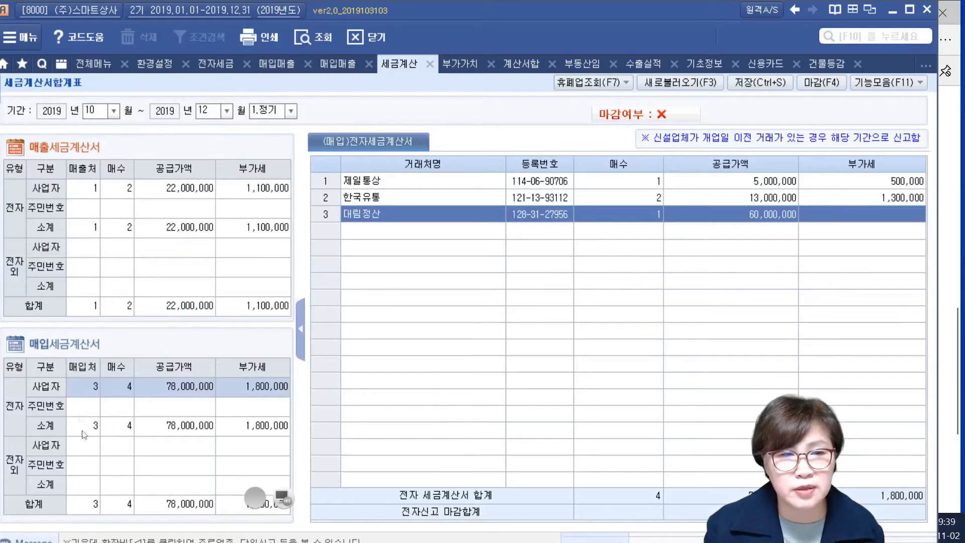
left_click(83, 402)
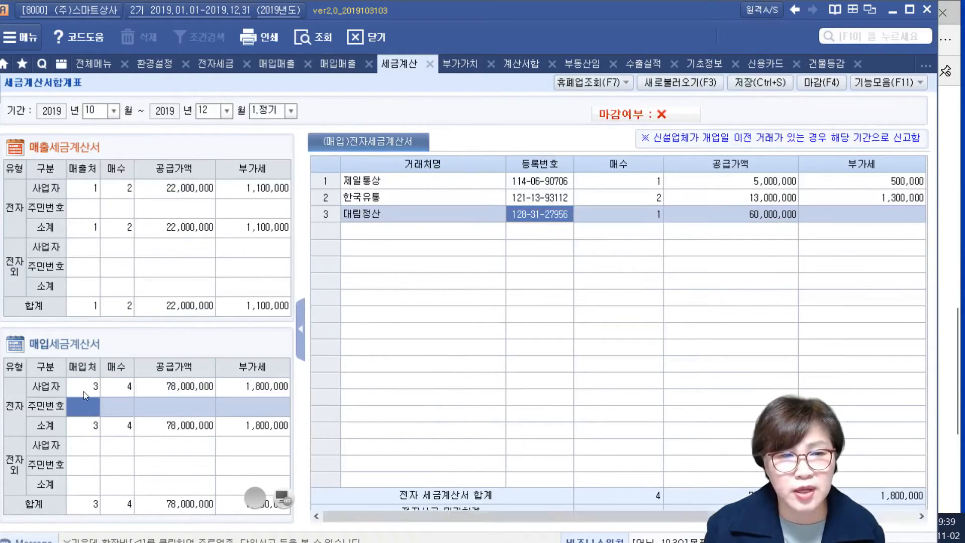
left_click(83, 391)
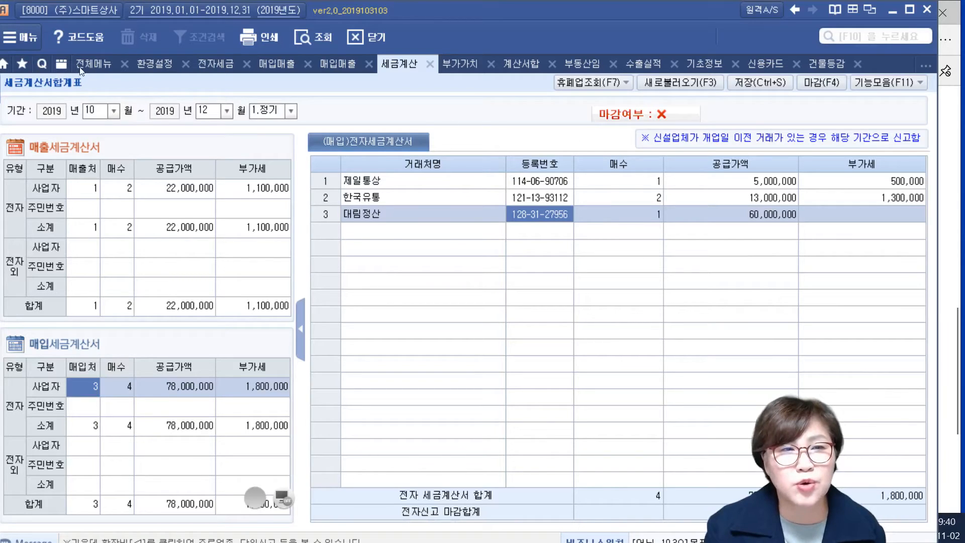
Step: Open the 매입세액불공제내역 form under 부가가치세 and load it for October to December 2019
left_click(104, 66)
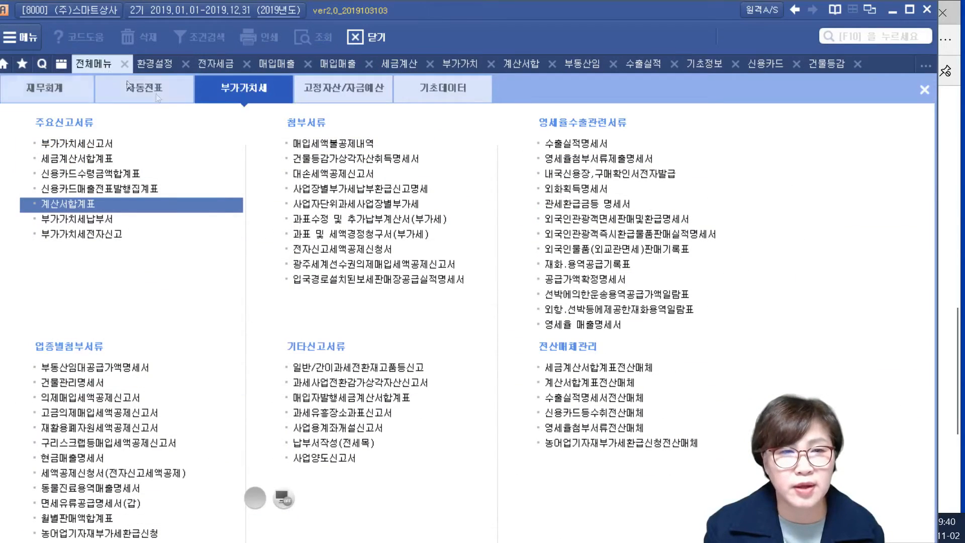
left_click(347, 144)
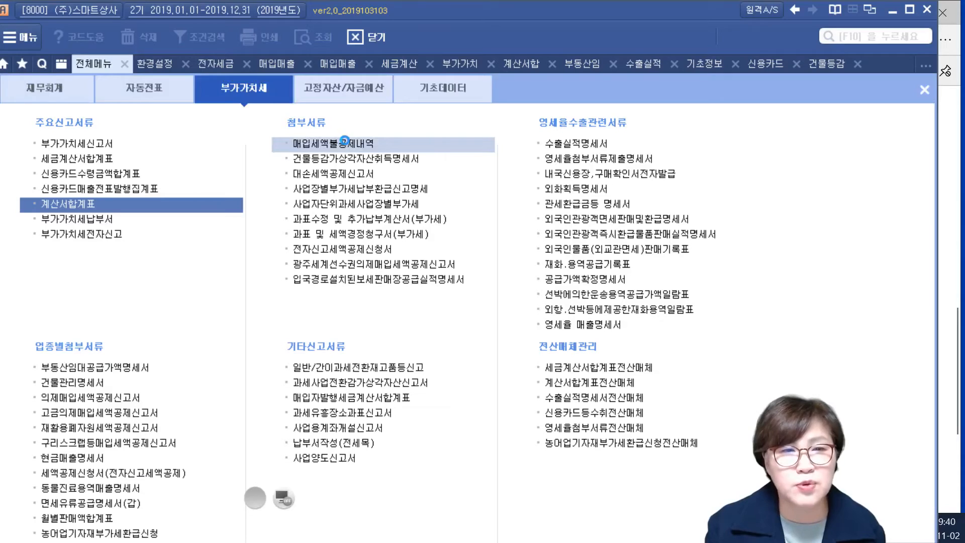
type("10")
key("Return")
type("12")
key("Return")
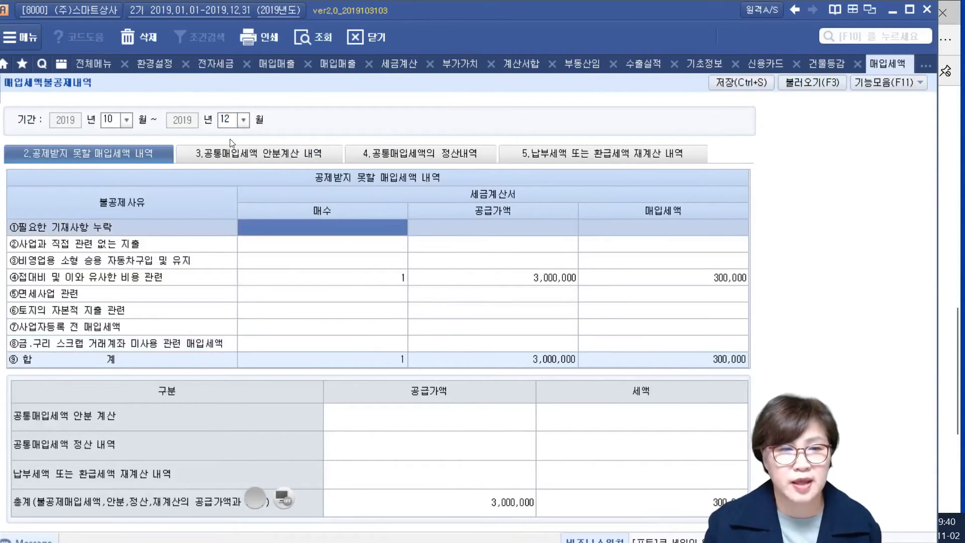
Step: Examine the non-deduction reason rows, especially ④접대비 및 이와 유사한 비용 관련, in 매입세액불공제내역
left_click(326, 278)
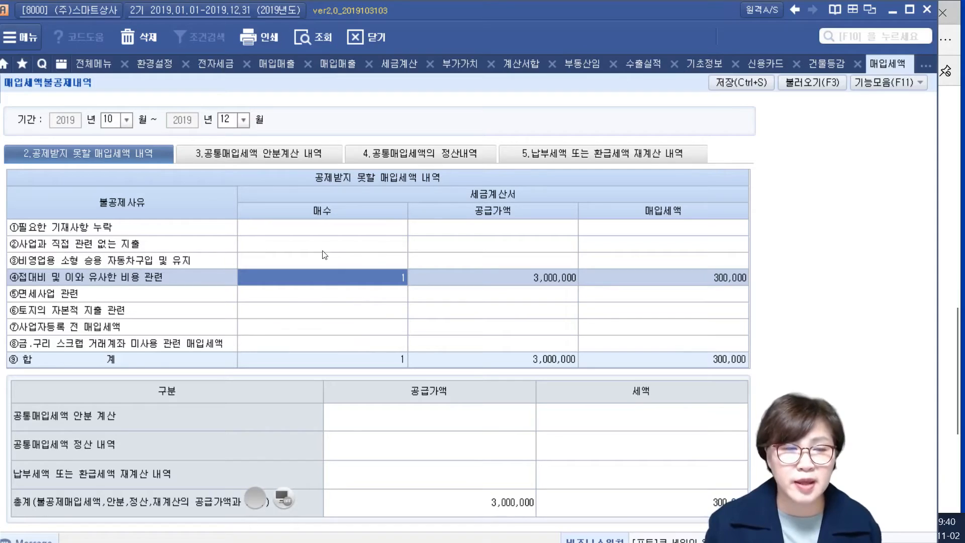
left_click_drag(358, 226, 363, 241)
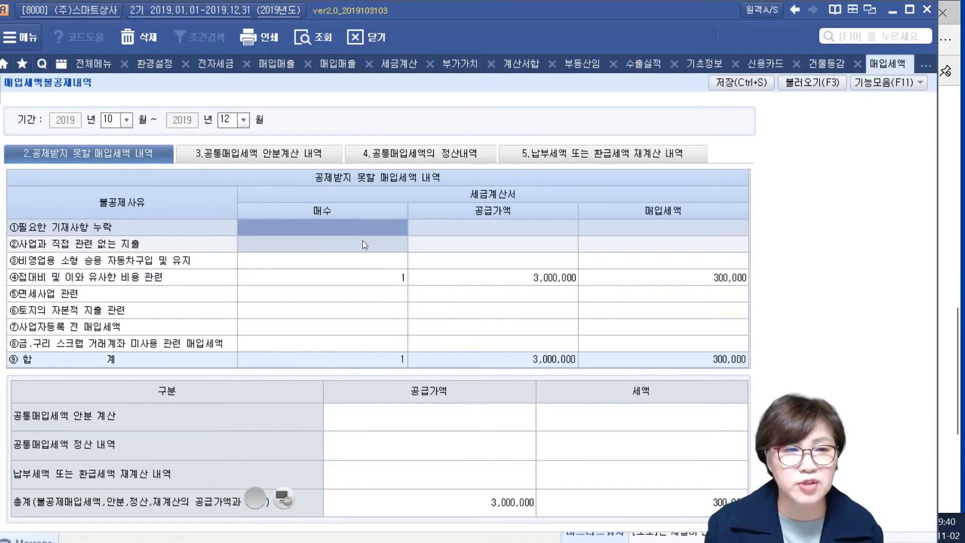
left_click(363, 242)
left_click(353, 260)
left_click(349, 276)
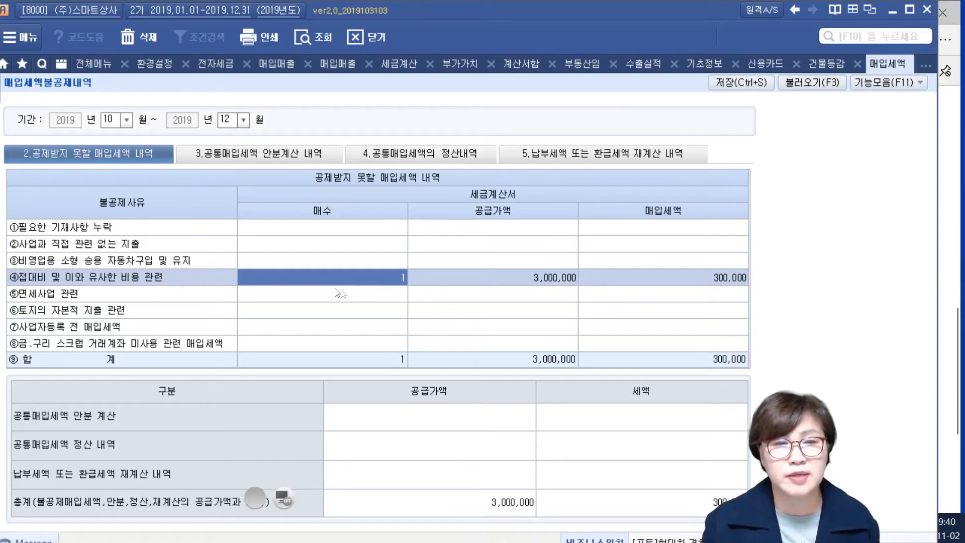
Step: Reload the October–December 부가가치세신고서 with the newly entered voucher data
left_click(458, 64)
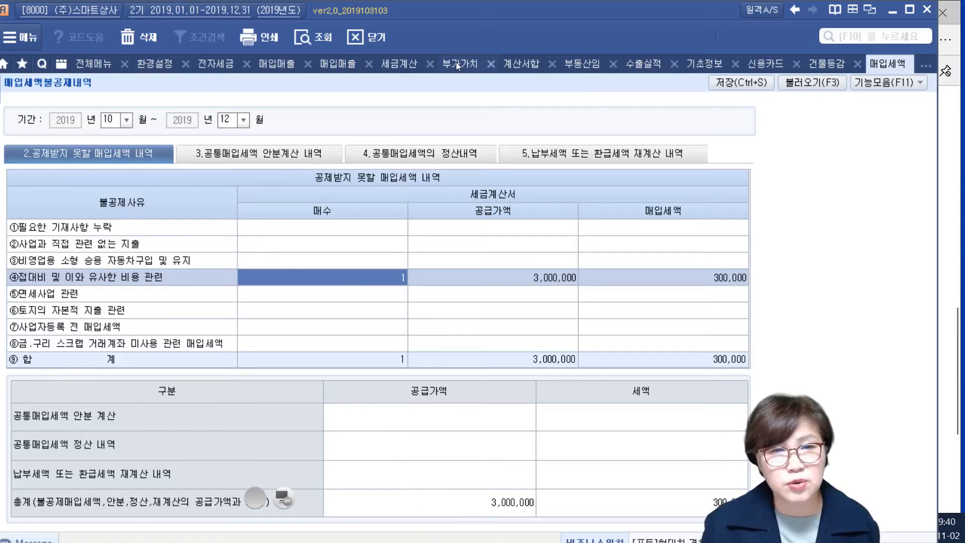
left_click(719, 132)
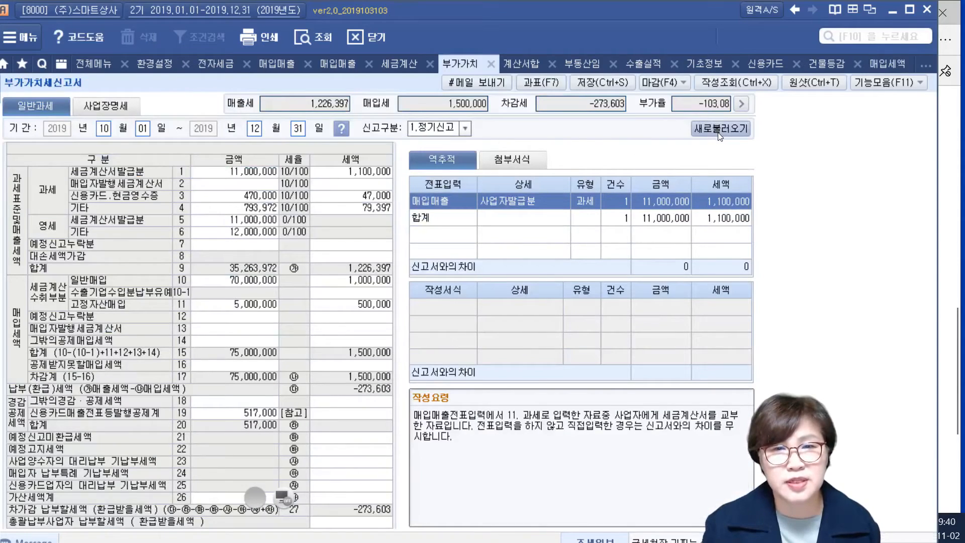
left_click(458, 298)
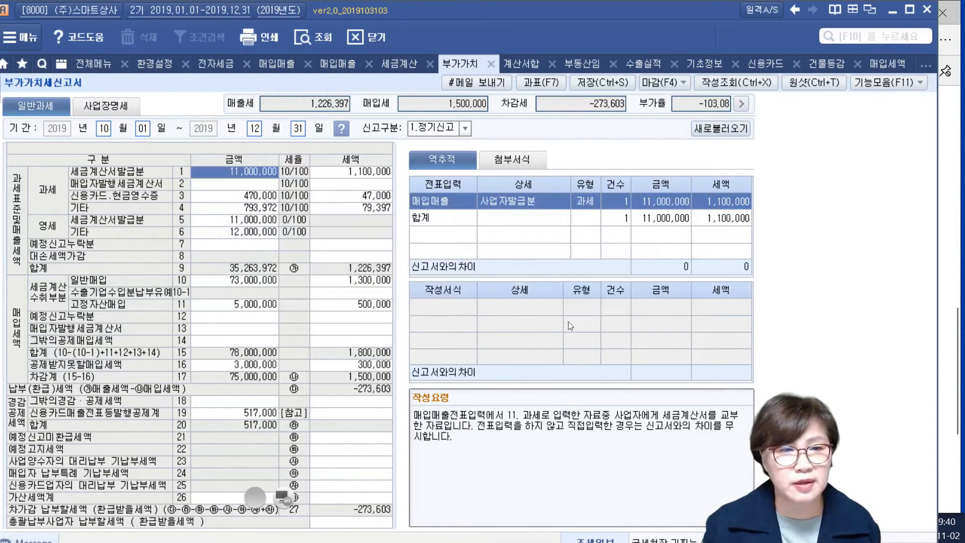
Step: Trace the 일반매입 amount to its source vouchers and examine the 고정자산매입 and 공제받지못할매입세액 rows of the 부가가치세신고서
left_click(210, 281)
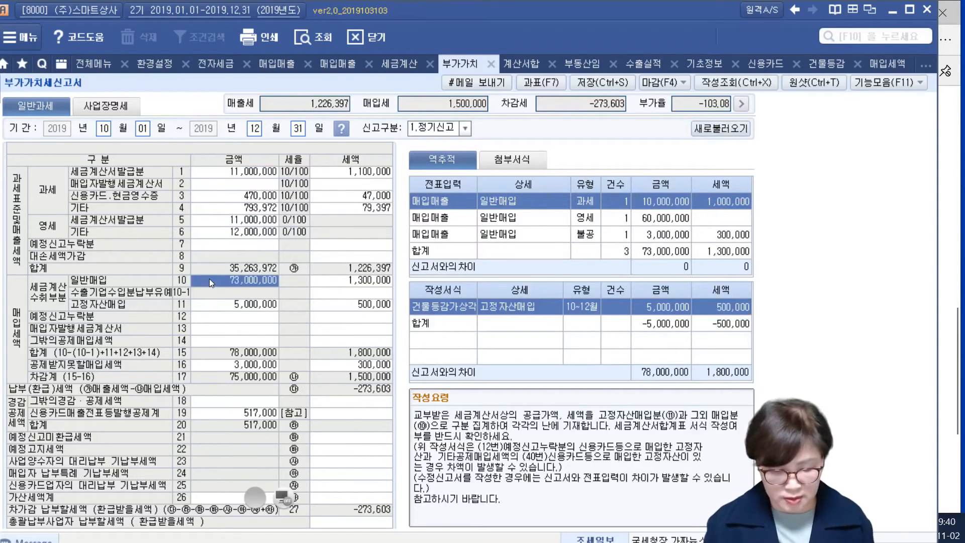
left_click(287, 490)
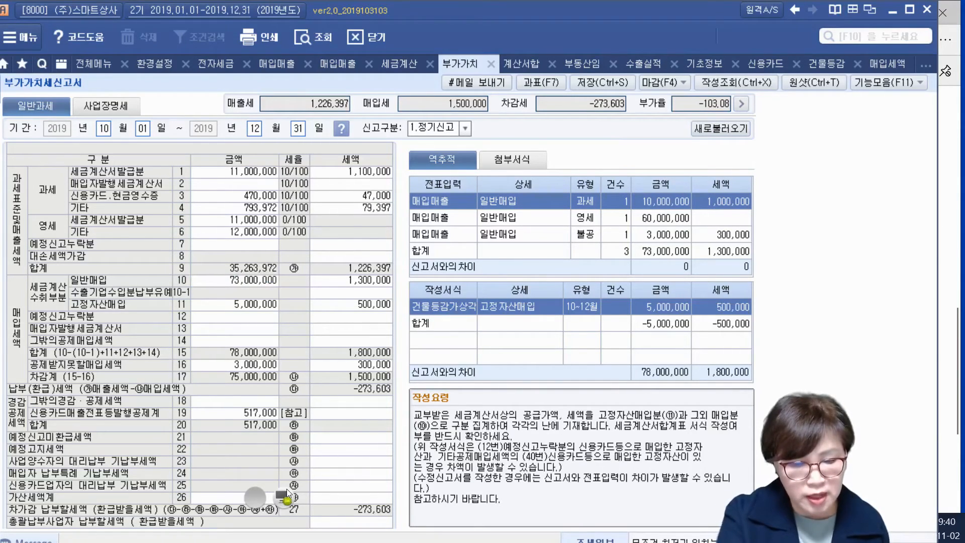
mouse_move(196, 288)
left_mouse_down()
mouse_move(268, 271)
mouse_move(242, 289)
mouse_move(403, 290)
left_mouse_up()
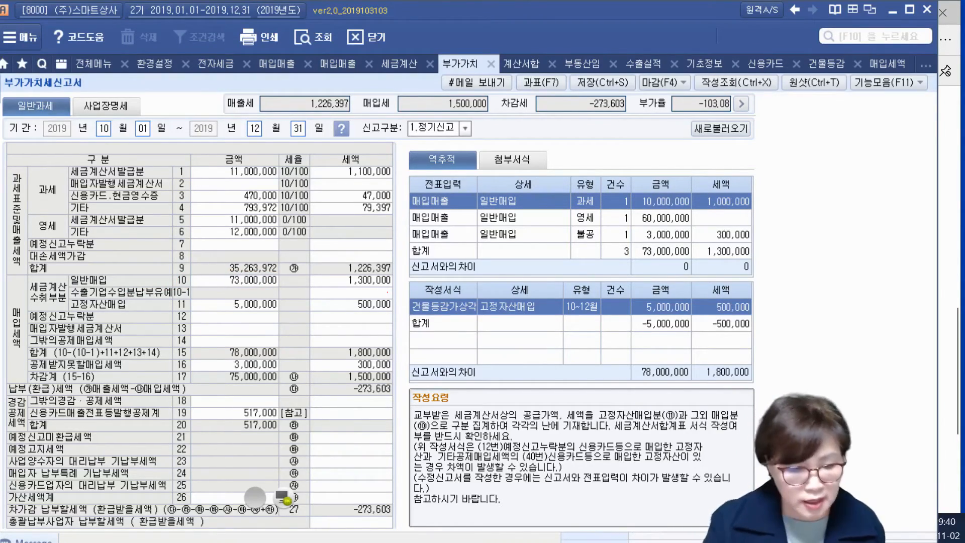
mouse_move(245, 300)
left_mouse_down()
mouse_move(270, 263)
mouse_move(277, 298)
left_mouse_up()
mouse_move(383, 291)
left_mouse_down()
mouse_move(371, 257)
mouse_move(387, 290)
left_mouse_up()
mouse_move(193, 287)
left_mouse_down()
mouse_move(88, 297)
mouse_move(388, 293)
left_mouse_up()
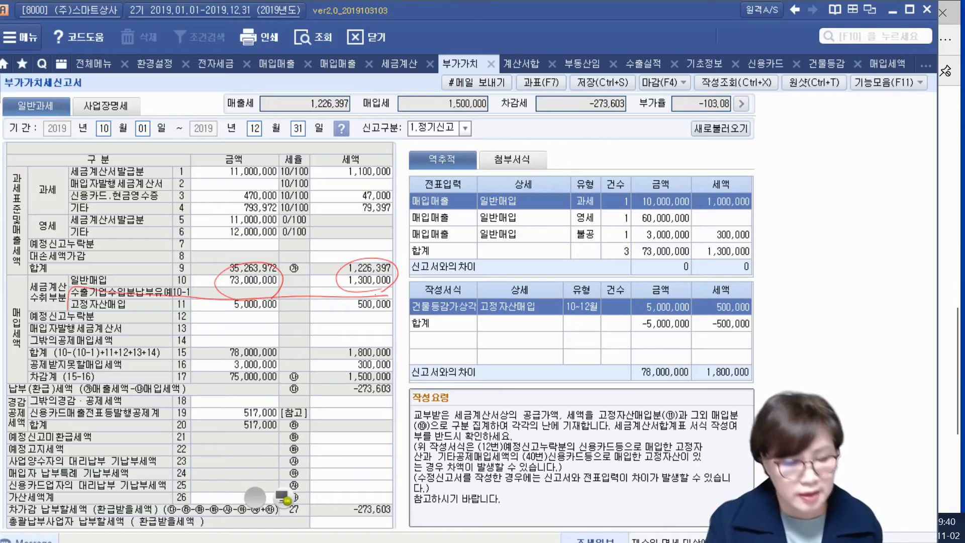
mouse_move(25, 310)
left_mouse_down()
mouse_move(71, 288)
mouse_move(392, 287)
left_mouse_up()
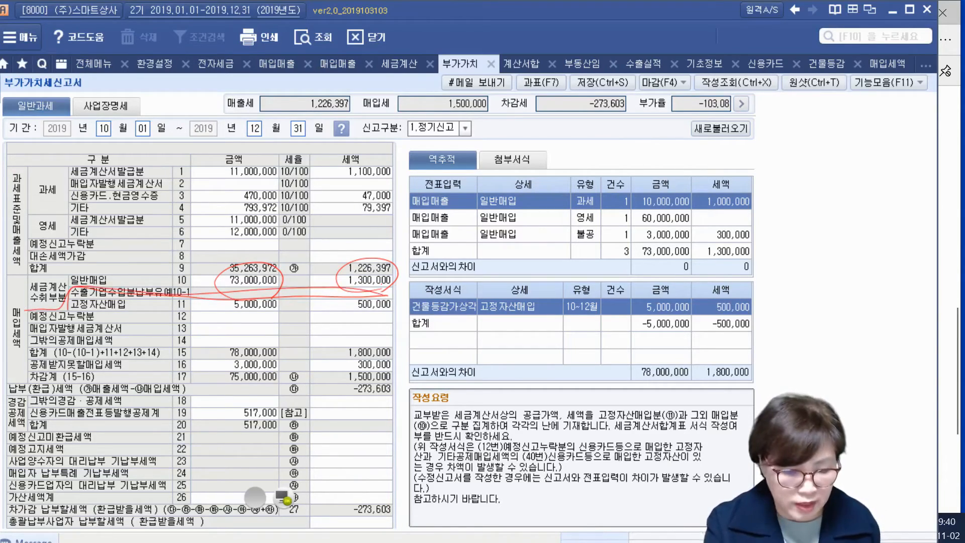
left_click_drag(25, 370, 397, 372)
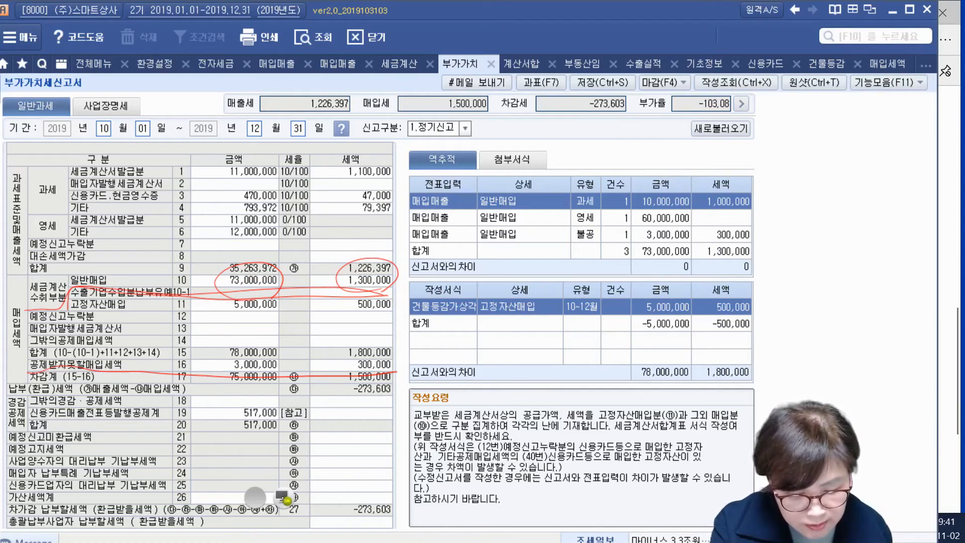
left_click(287, 500)
left_click(286, 500)
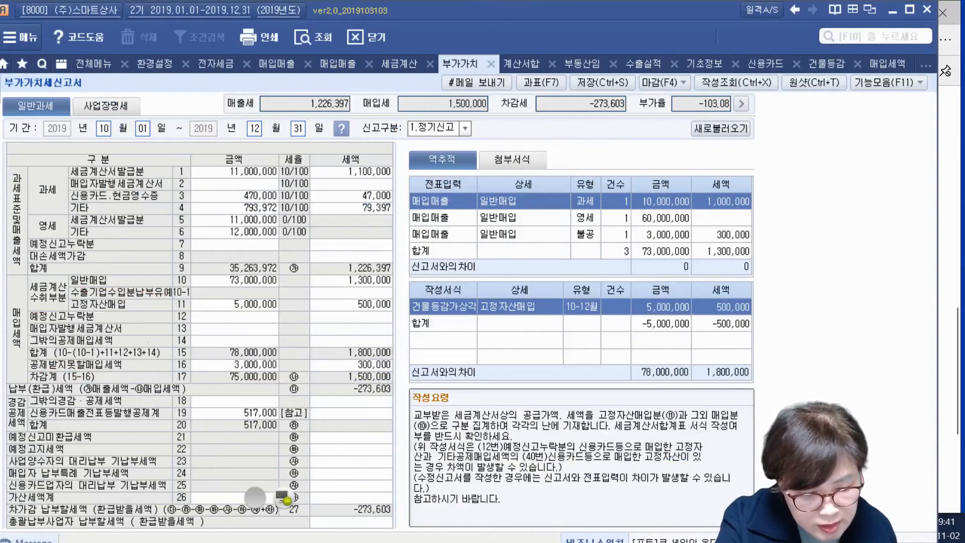
Step: Follow the input tax from 일반매입 in row 10 through 합계, 공제받지못할매입세액 and 차감계 in rows 15 to 17
mouse_move(182, 270)
left_mouse_down()
mouse_move(171, 286)
mouse_move(378, 284)
left_mouse_up()
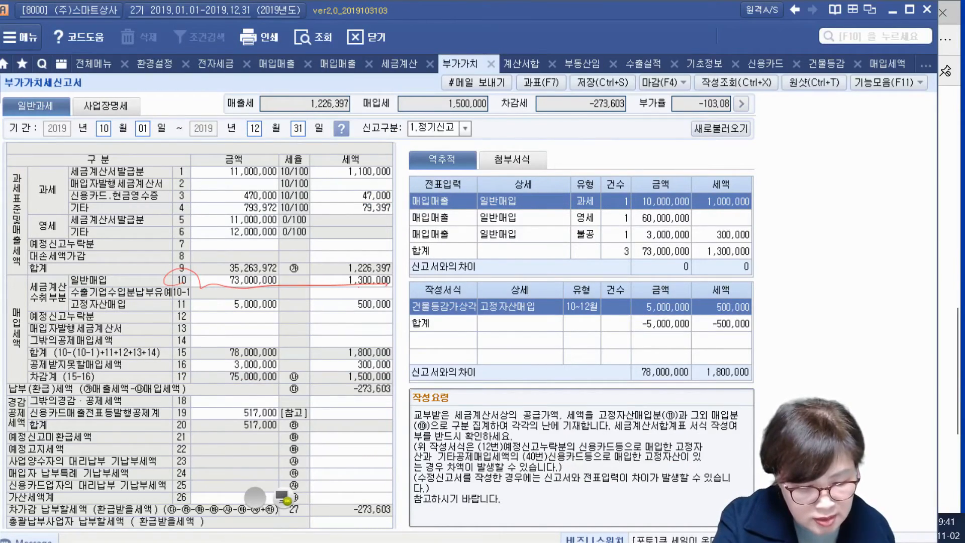
left_click_drag(25, 358, 402, 360)
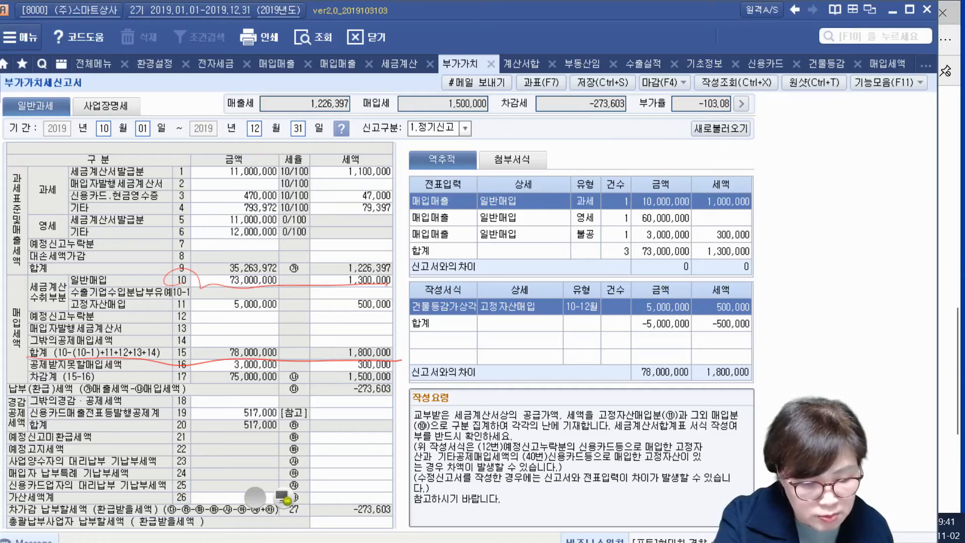
left_click_drag(29, 381, 397, 385)
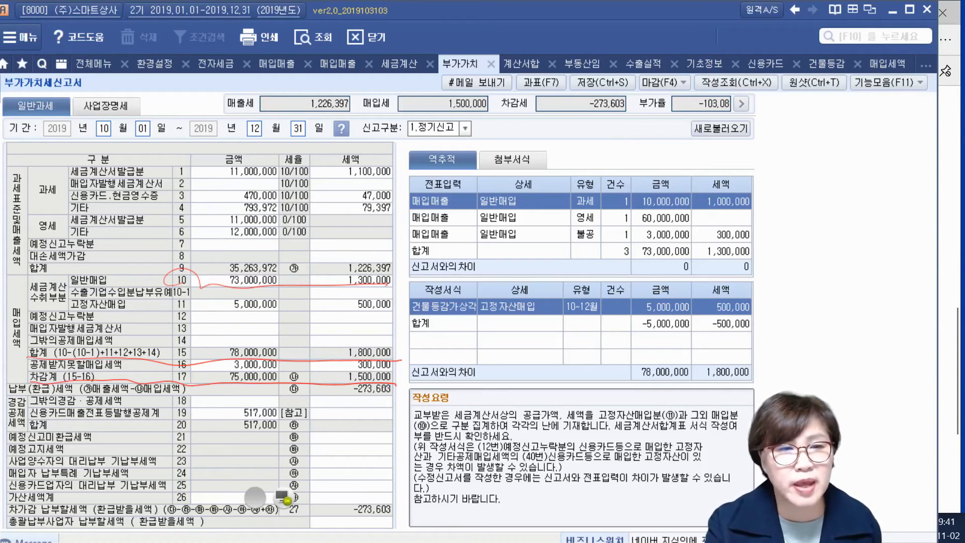
left_click_drag(316, 269, 309, 289)
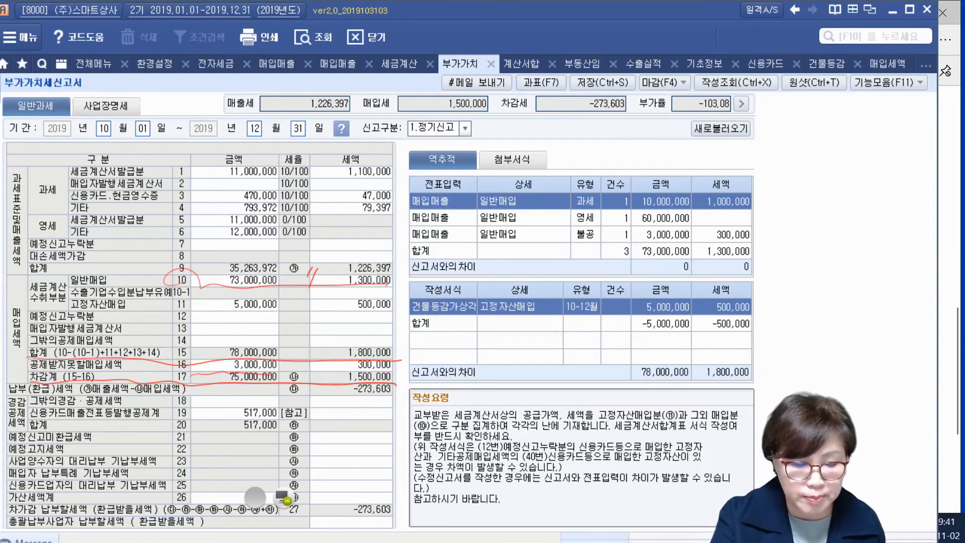
mouse_move(325, 284)
left_mouse_down()
mouse_move(397, 288)
mouse_move(341, 355)
left_mouse_up()
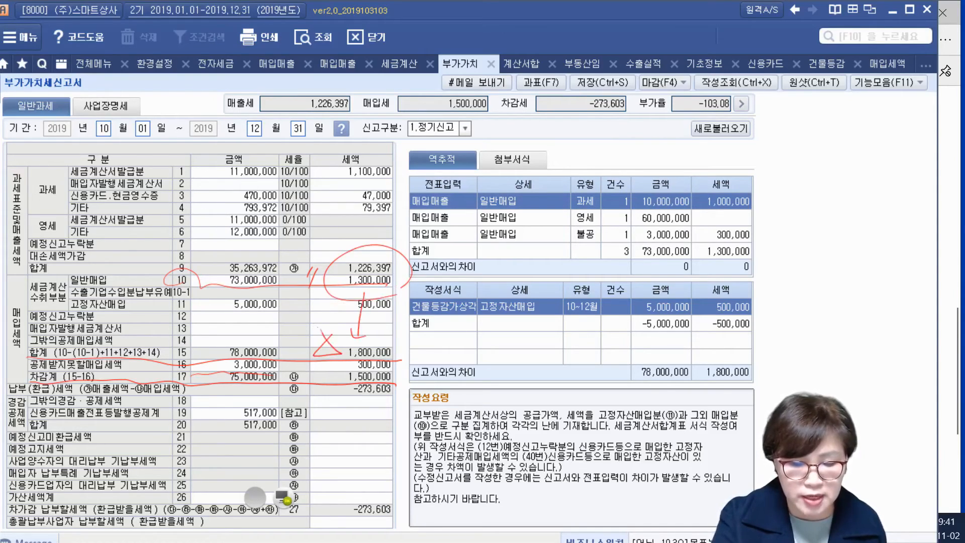
mouse_move(402, 338)
left_mouse_down()
mouse_move(412, 360)
mouse_move(382, 431)
mouse_move(407, 436)
left_mouse_up()
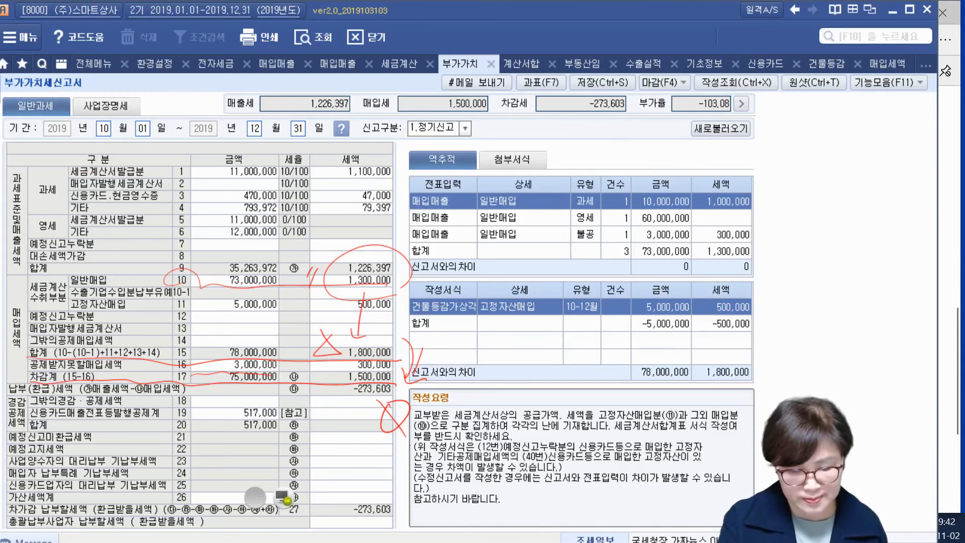
left_click(284, 496)
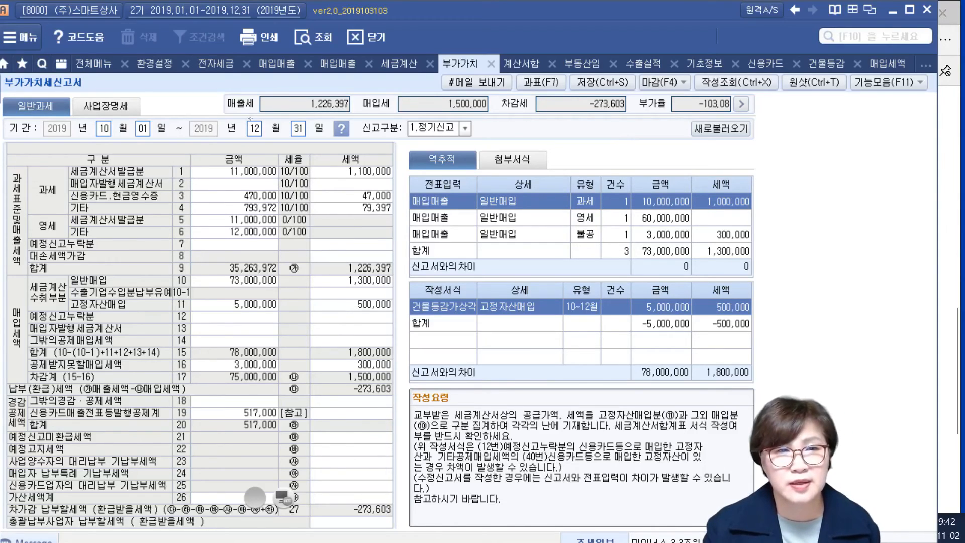
Step: Return to 매입매출전표입력, then switch to 매입매출전표입력자료.pdf and show the 55.수입매입 import tax invoice on page 12 at page width
left_click(276, 63)
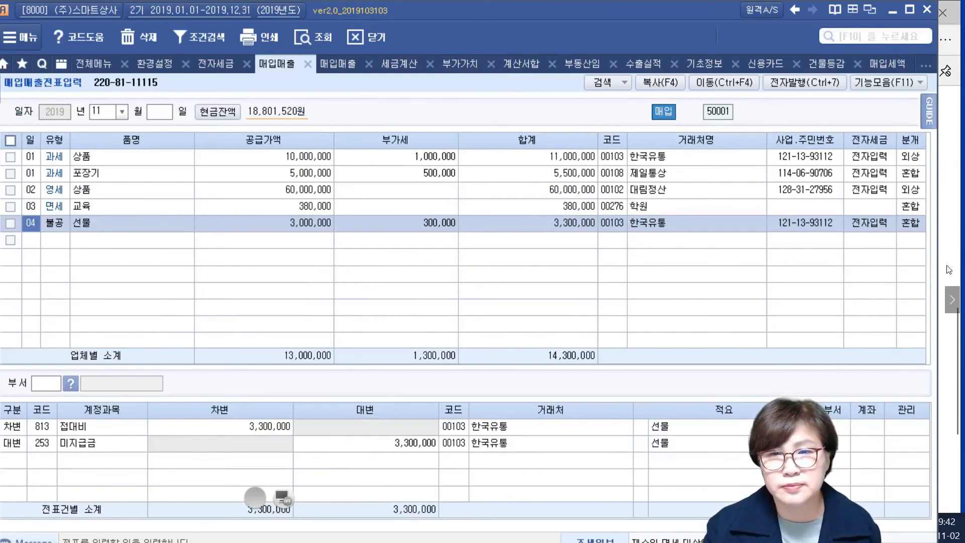
left_click(953, 298)
left_click(953, 299)
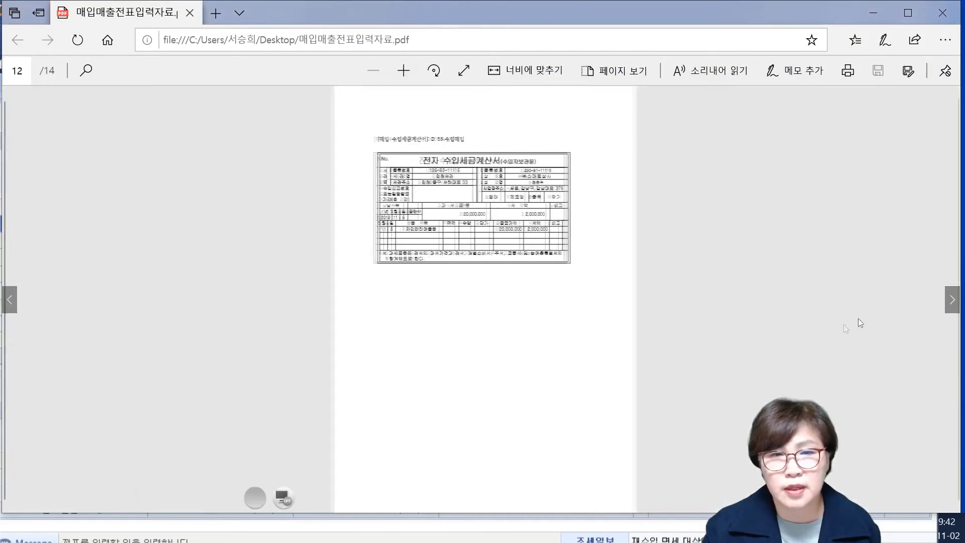
left_click(493, 71)
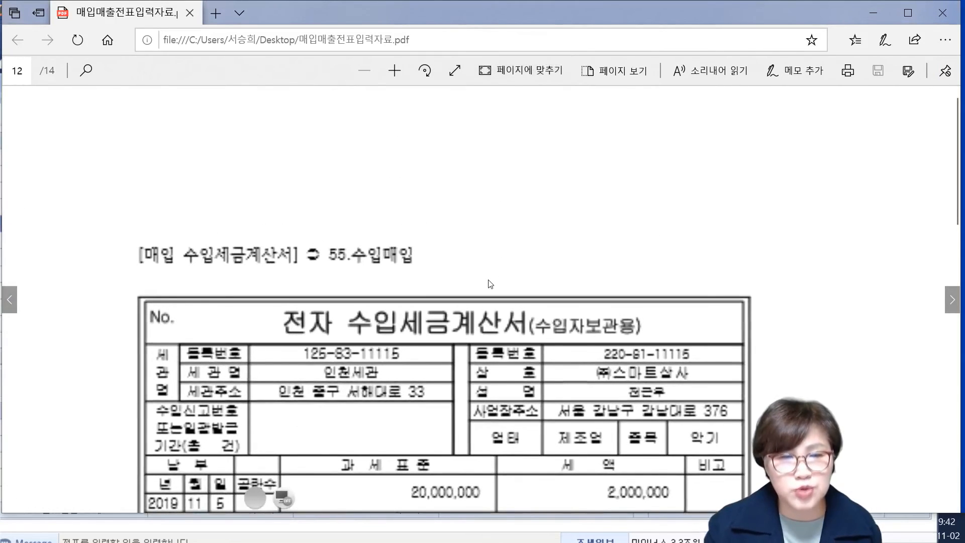
scroll(490, 284, "down", 1)
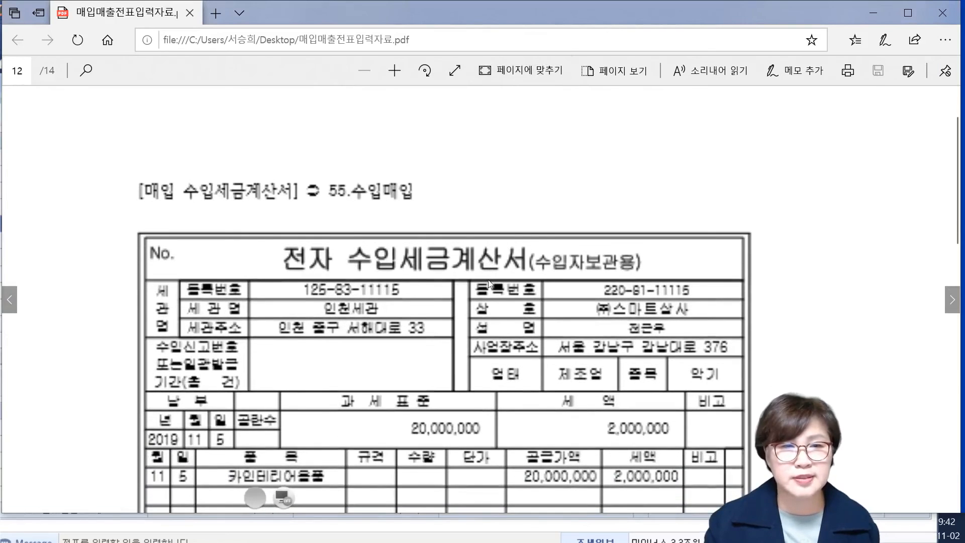
scroll(487, 279, "down", 2)
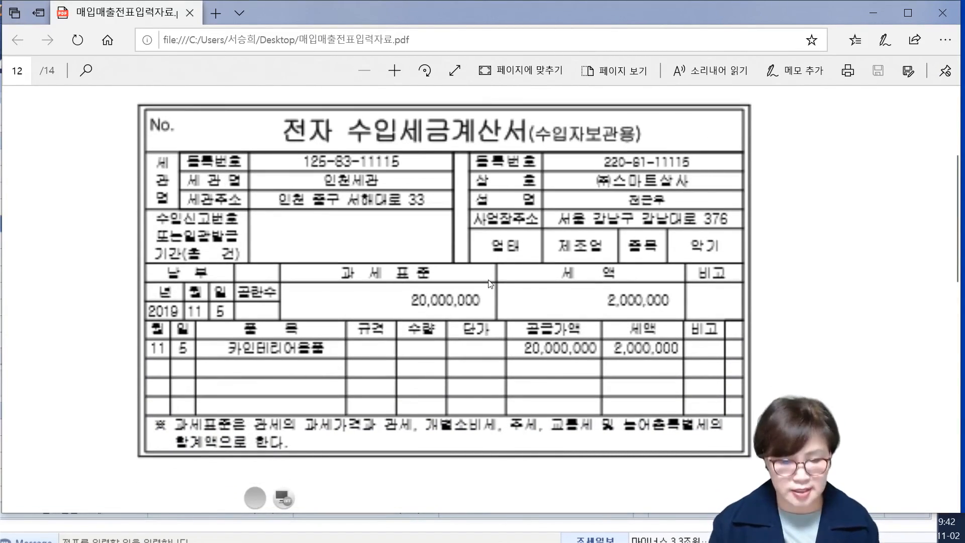
Step: Handwrite the screen note 물품대금 → 국외 거래처 beside the import tax invoice and underline it
left_click(284, 498)
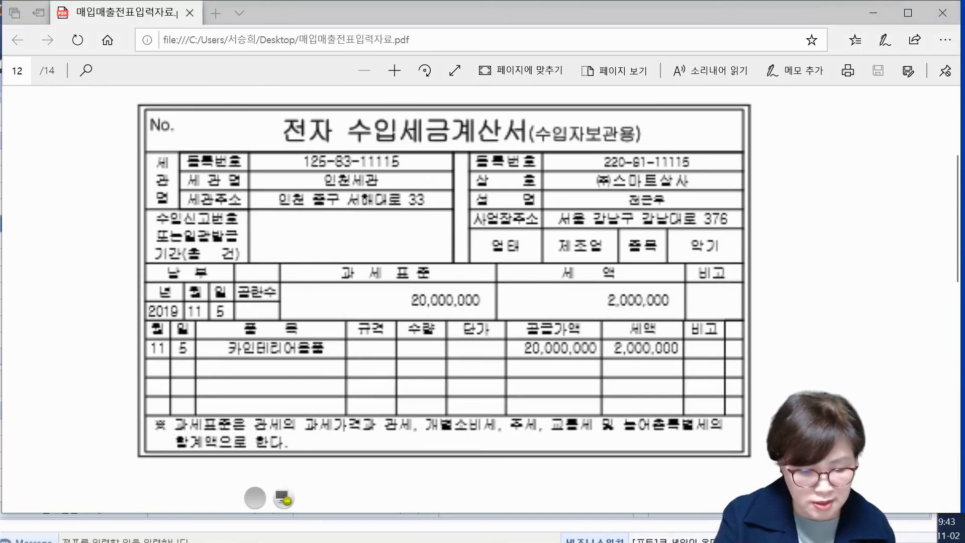
mouse_move(28, 299)
left_mouse_down()
mouse_move(35, 312)
mouse_move(44, 298)
left_mouse_up()
mouse_move(25, 330)
left_mouse_down()
mouse_move(58, 323)
mouse_move(69, 293)
left_mouse_up()
mouse_move(60, 297)
left_mouse_down()
mouse_move(68, 321)
mouse_move(85, 318)
mouse_move(110, 288)
mouse_move(120, 295)
left_mouse_up()
mouse_move(21, 349)
left_mouse_down()
mouse_move(88, 333)
mouse_move(38, 377)
mouse_move(37, 389)
left_mouse_up()
left_click_drag(56, 359, 70, 381)
mouse_move(56, 372)
left_mouse_down()
mouse_move(70, 391)
mouse_move(82, 368)
left_mouse_up()
left_click_drag(73, 358, 93, 382)
left_click_drag(91, 374, 93, 394)
left_click_drag(103, 355, 119, 373)
mouse_move(115, 347)
left_mouse_down()
mouse_move(129, 369)
mouse_move(162, 336)
mouse_move(183, 338)
left_mouse_up()
left_click_drag(53, 413, 173, 376)
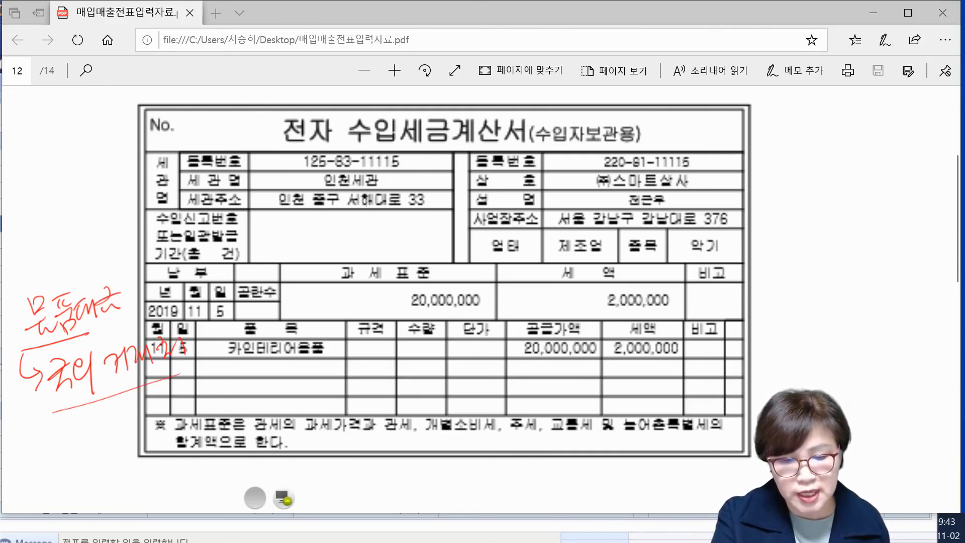
Step: Circle 인천세관, the 과세표준 of 20,000,000 and the 공급가액 on the import tax invoice
mouse_move(338, 195)
left_mouse_down()
mouse_move(403, 174)
mouse_move(302, 199)
left_mouse_up()
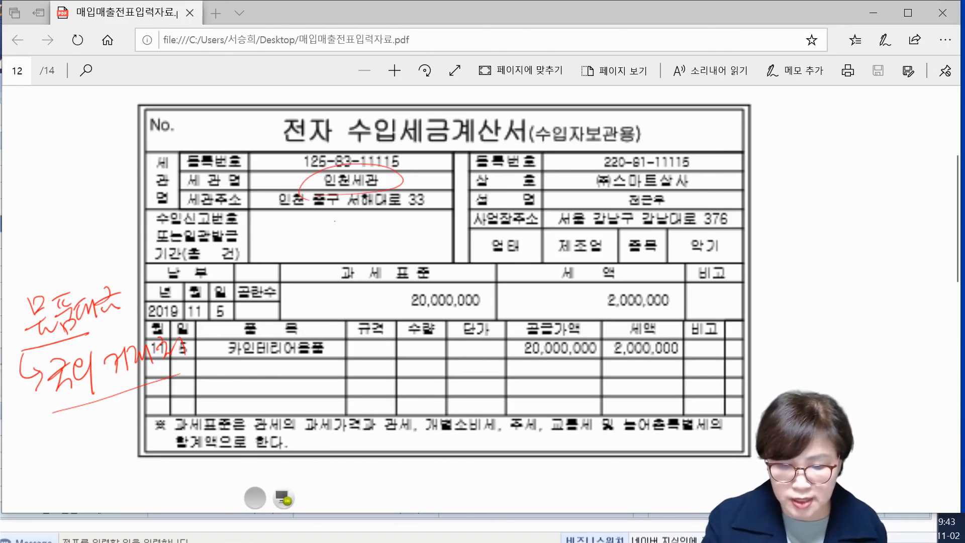
mouse_move(582, 369)
left_mouse_down()
mouse_move(573, 308)
mouse_move(560, 371)
left_mouse_up()
mouse_move(470, 315)
left_mouse_down()
mouse_move(448, 258)
mouse_move(480, 306)
left_mouse_up()
mouse_move(434, 323)
left_mouse_down()
mouse_move(442, 353)
mouse_move(485, 361)
left_mouse_up()
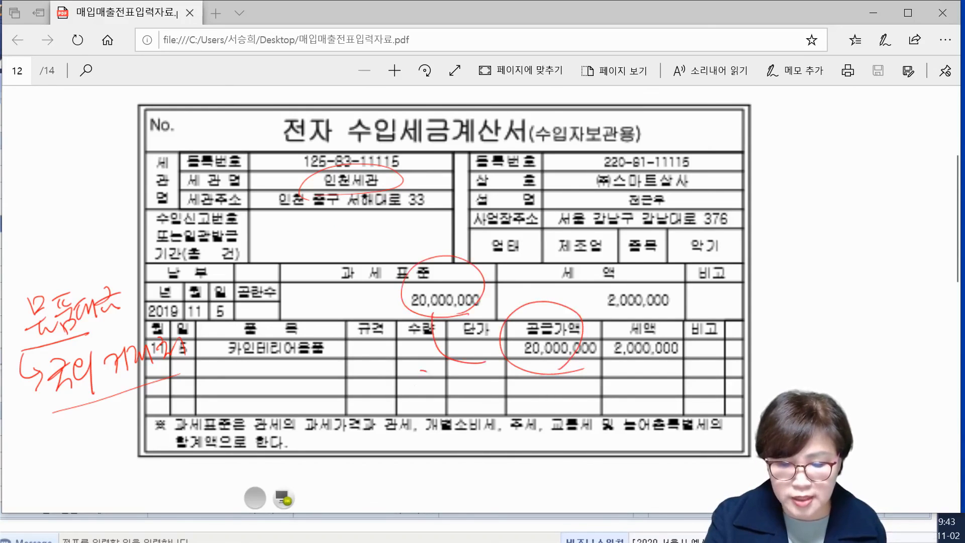